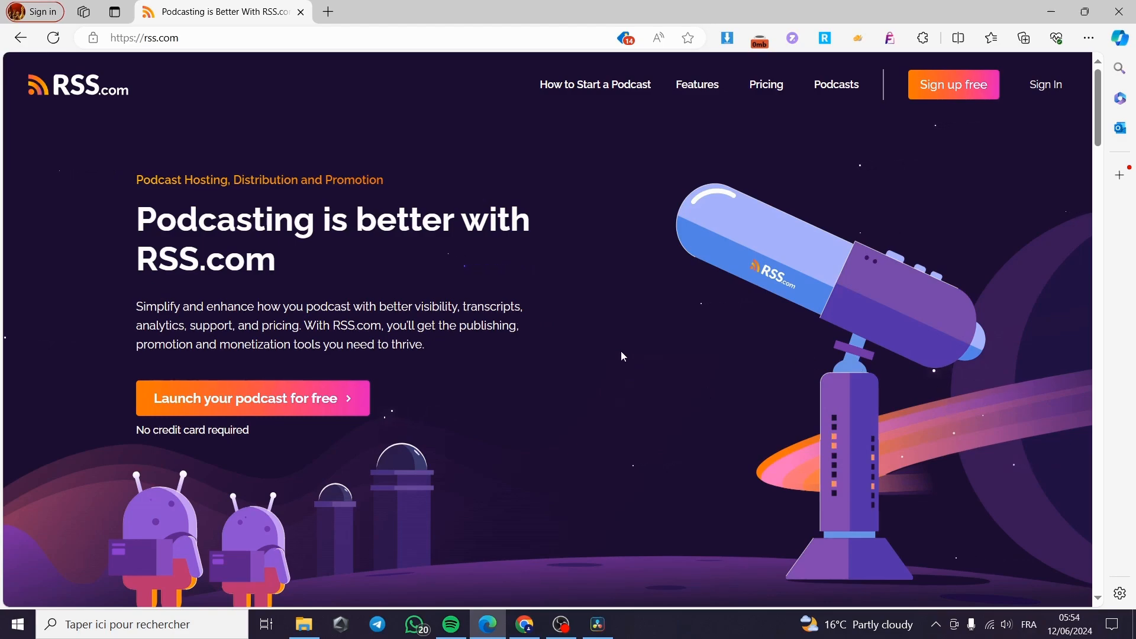
Sign up free with the saved e-mail address and a corrected password of at least 8 characters.
click(947, 95)
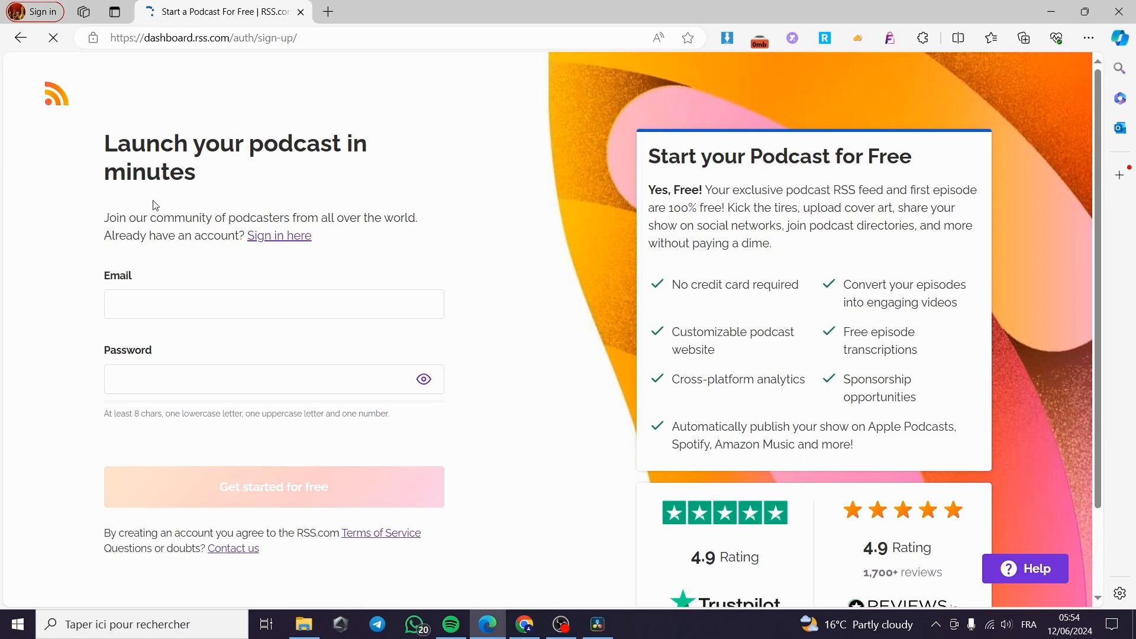
click(171, 304)
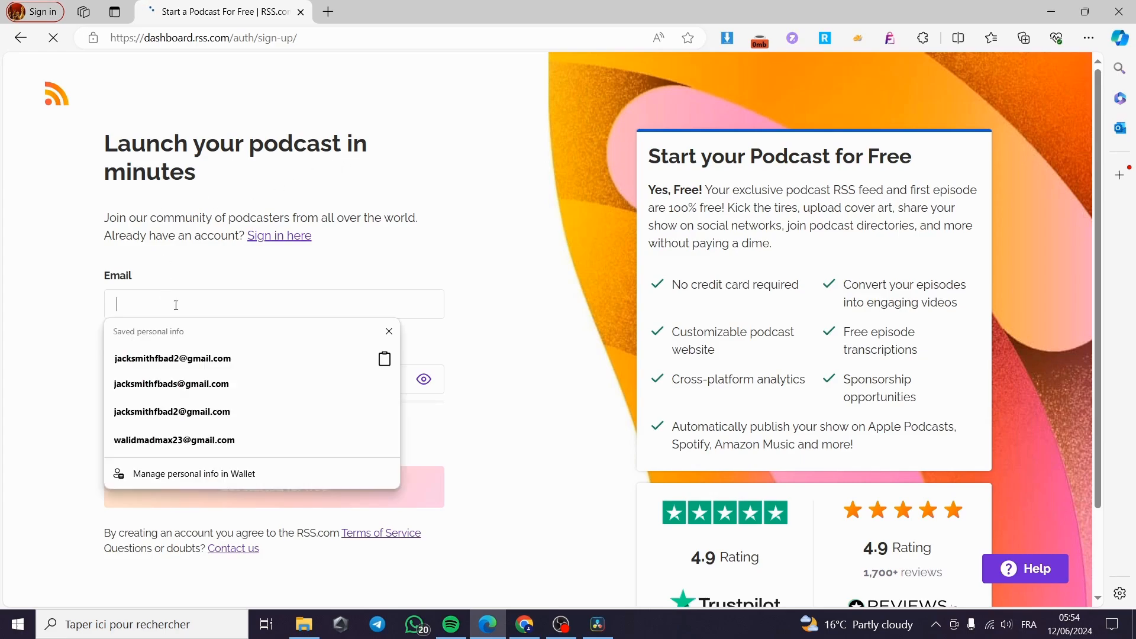
click(187, 385)
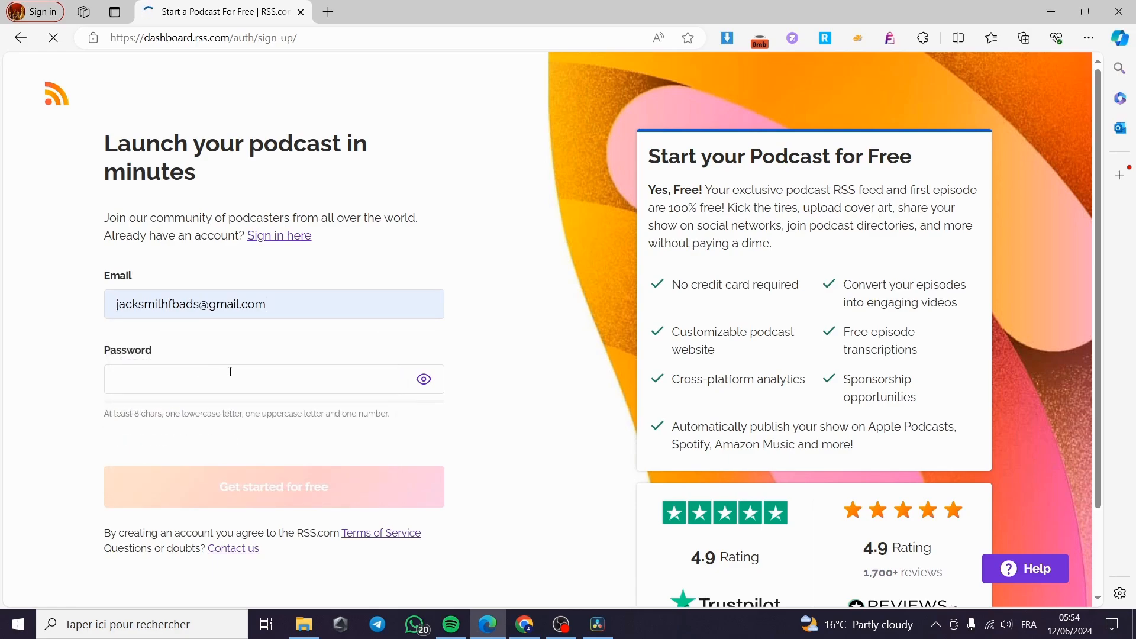
click(206, 385)
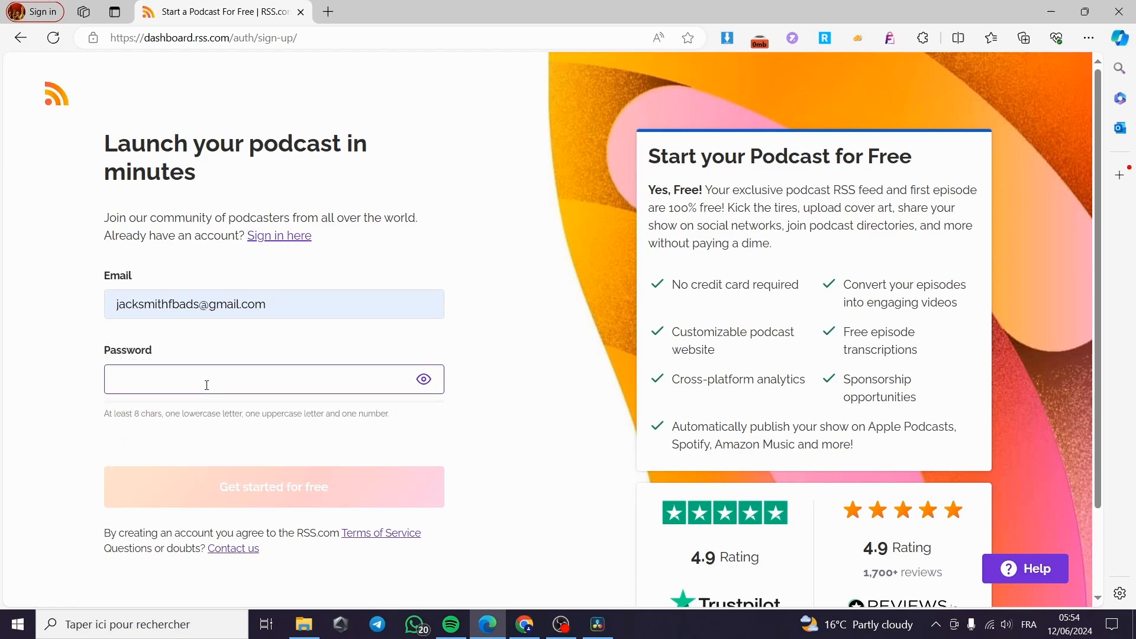
text(••)
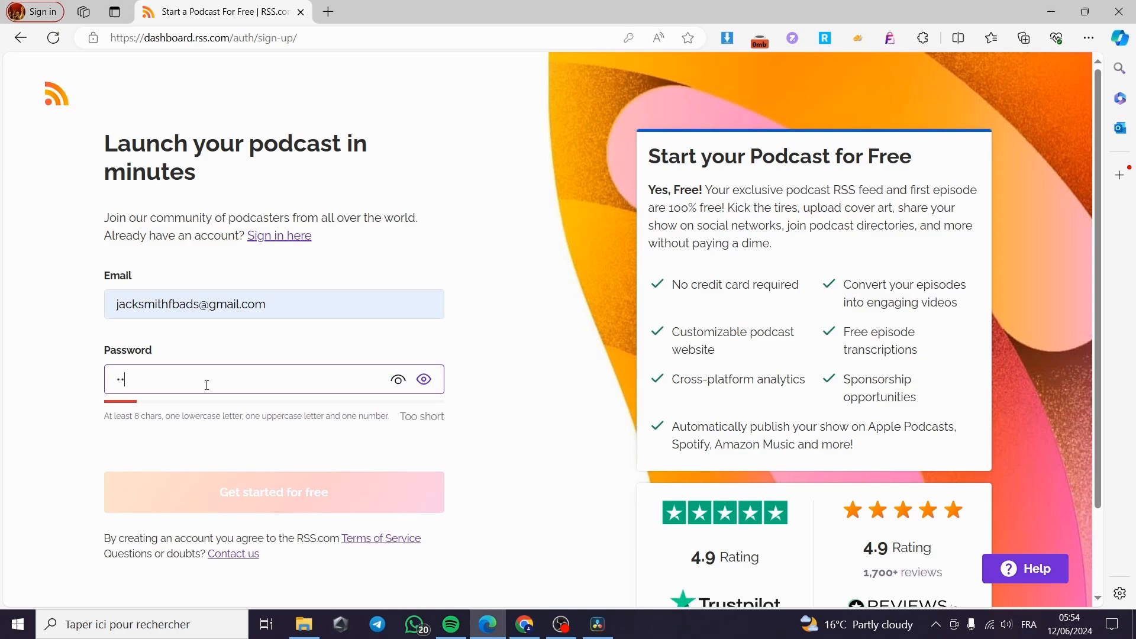
text(•••••••••)
drag(204, 379, 71, 377)
key(BackSpace)
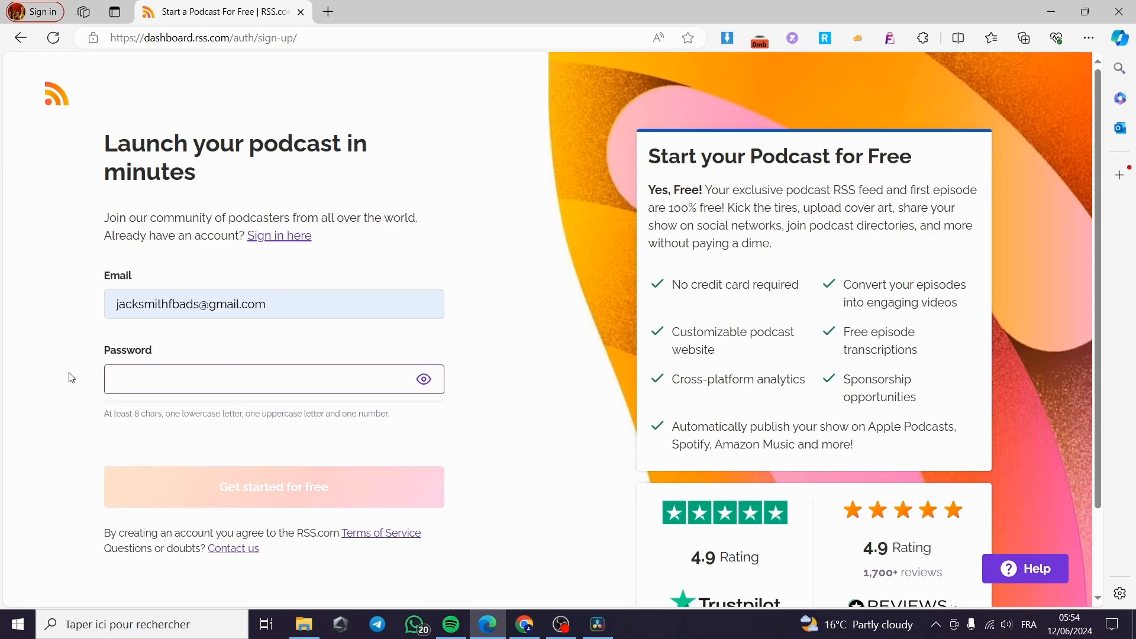
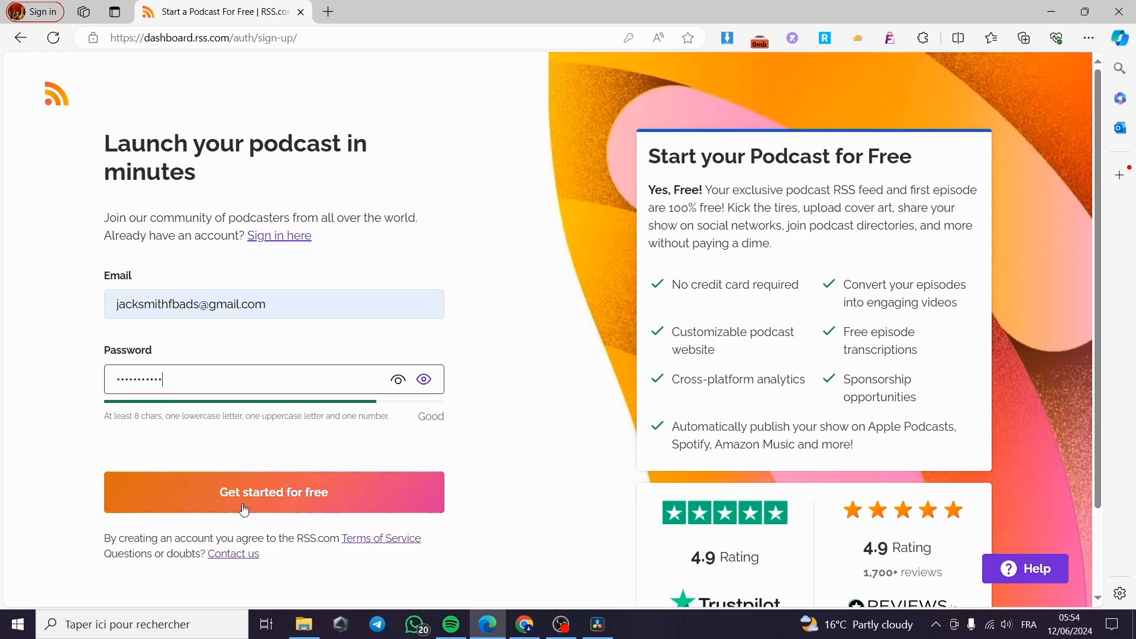
click(289, 500)
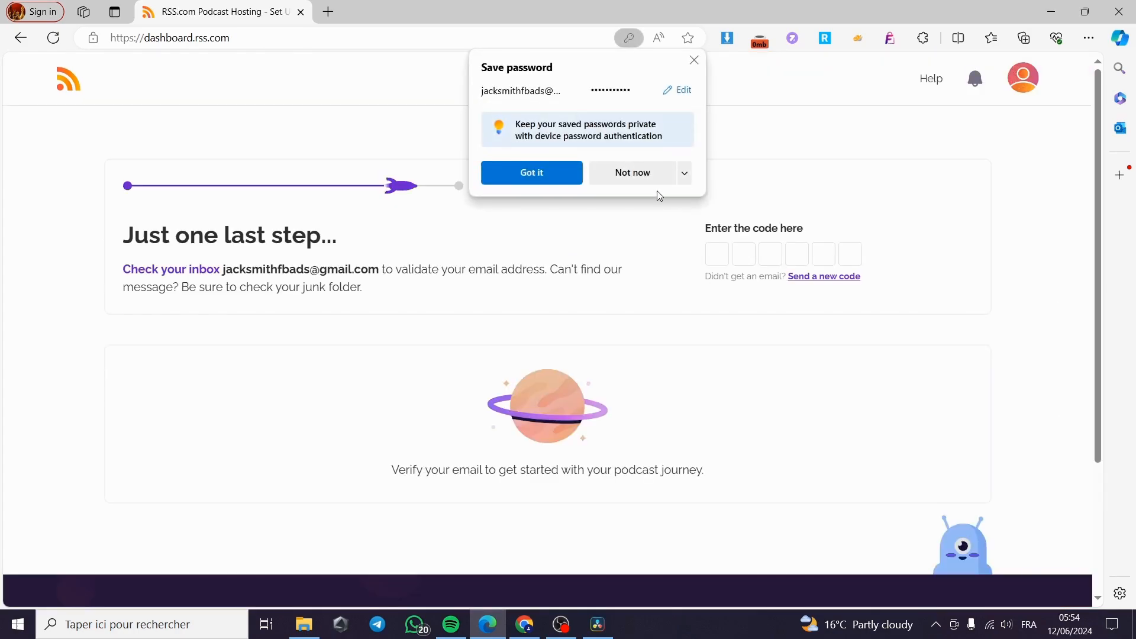
Decline saving the password in the browser and enter the e-mailed verification code.
click(654, 176)
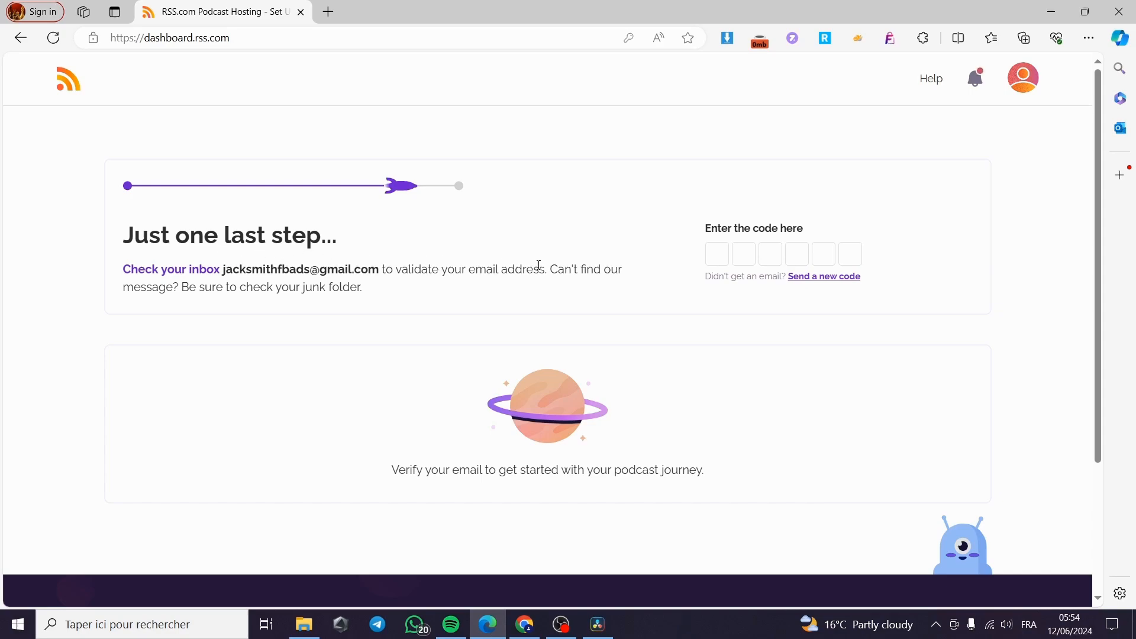
click(721, 254)
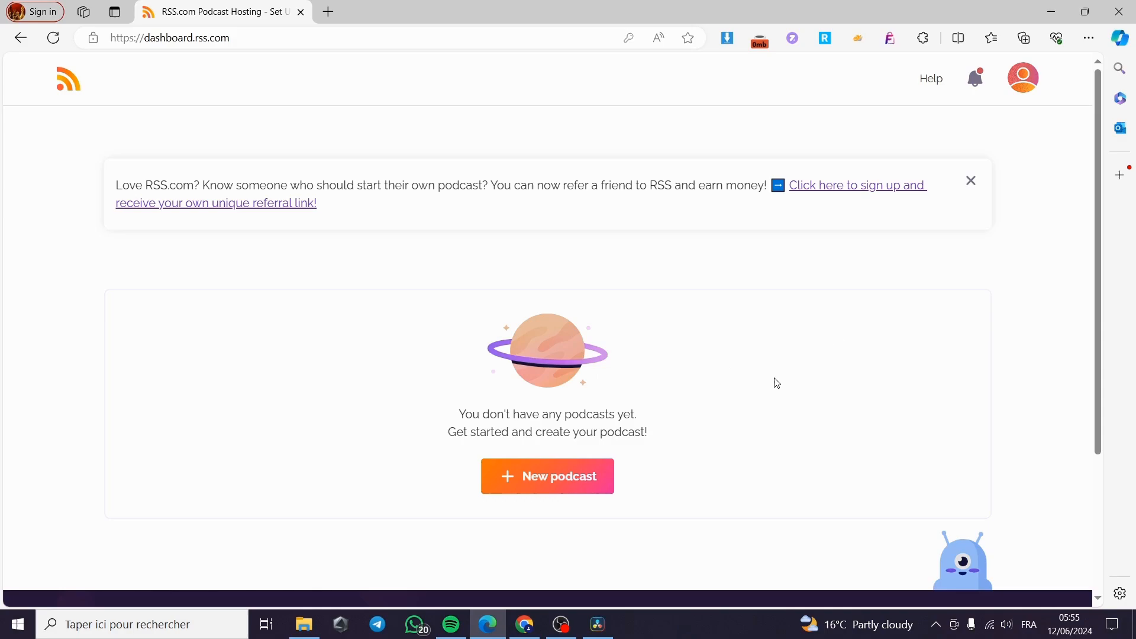
Create a new podcast titled 'How to develop your Brain (easy method)', fixing the last-letter typo.
click(556, 484)
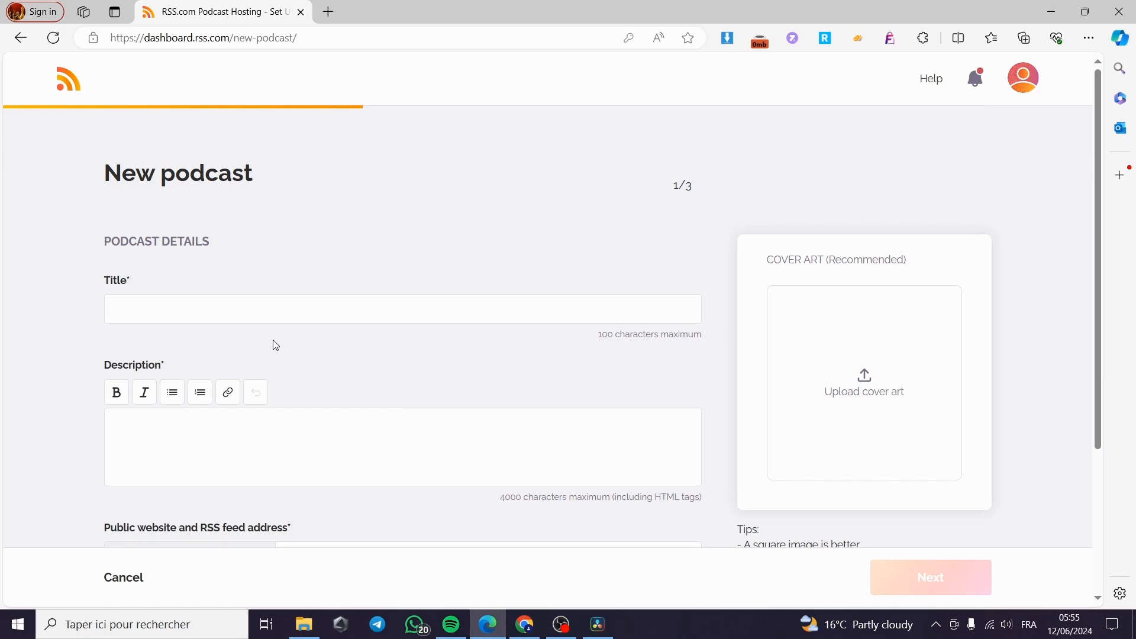
click(224, 314)
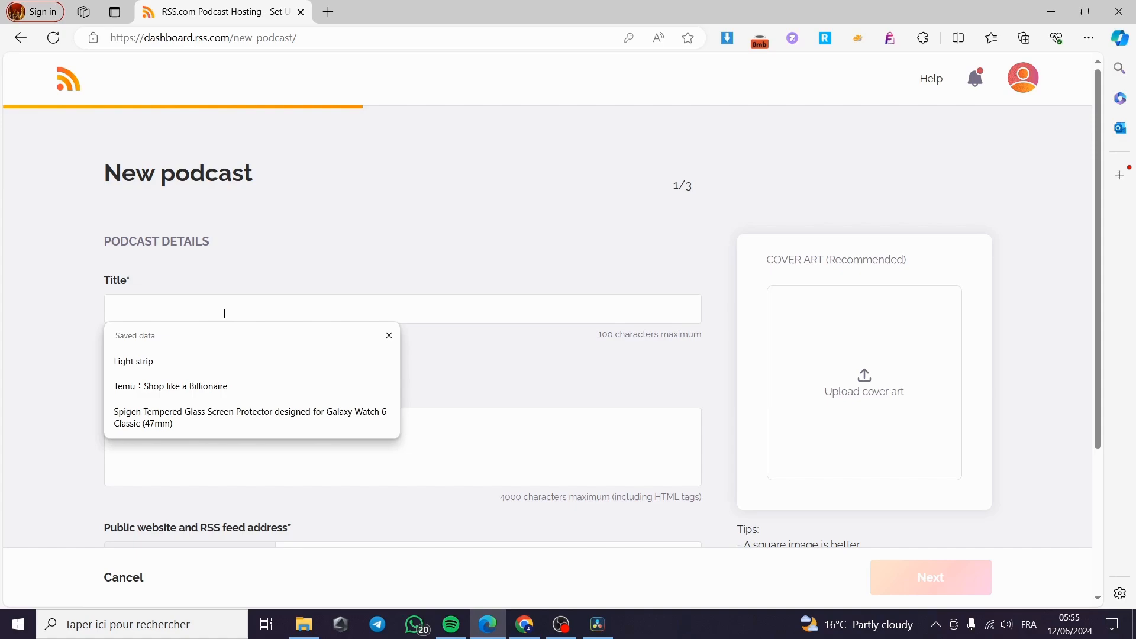
text(how)
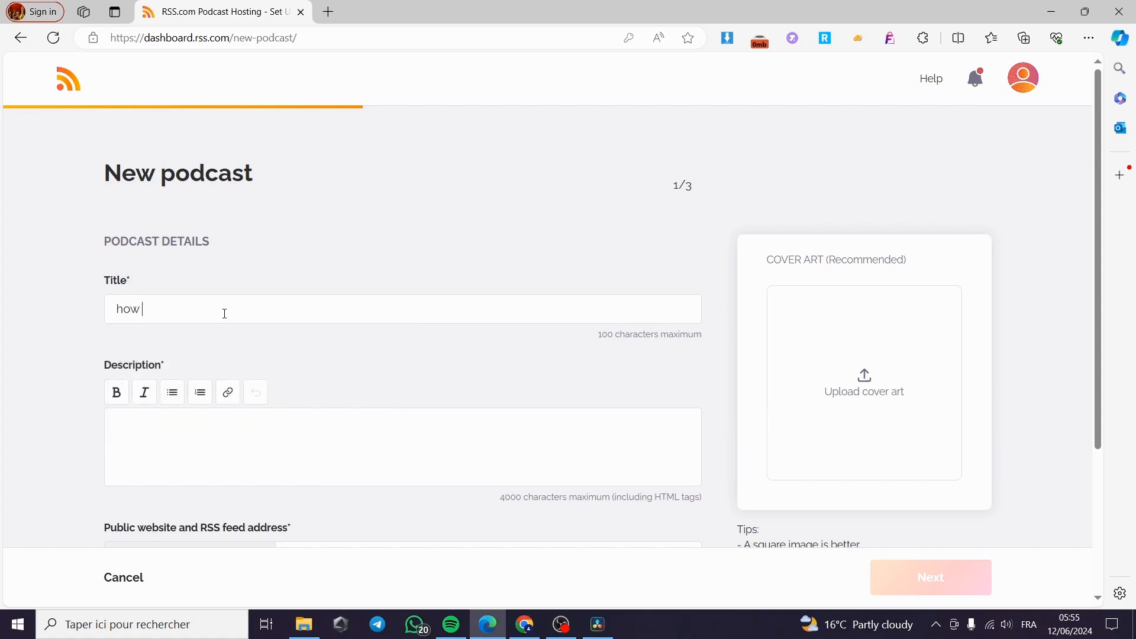
text( to develop your )
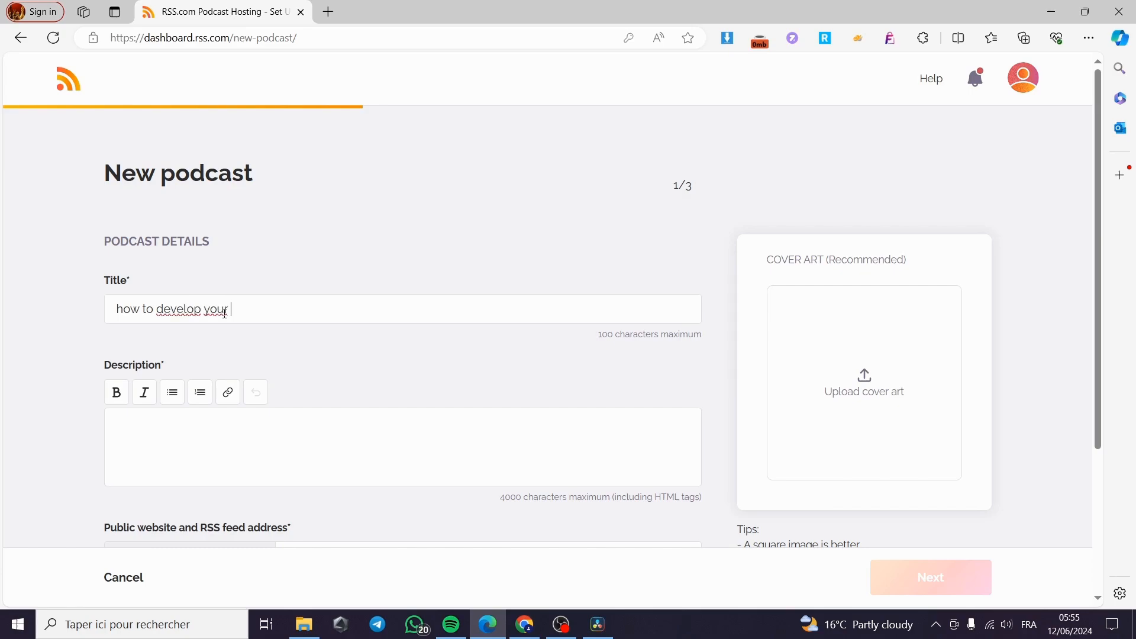
text(brain (easy metho)
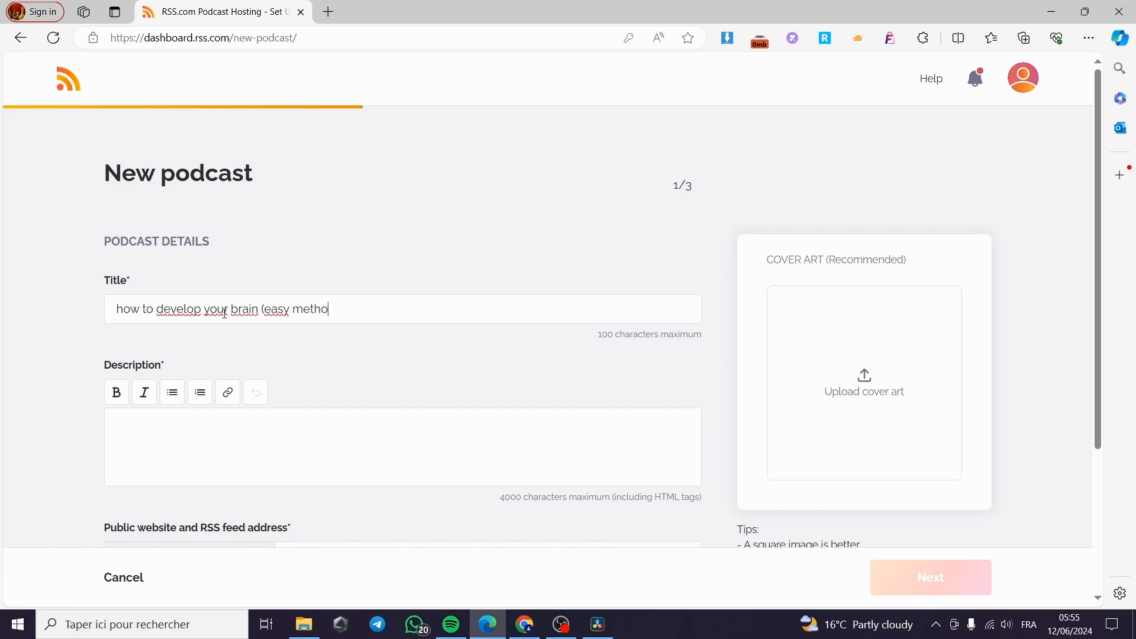
text(f)
key(BackSpace)
text(d))
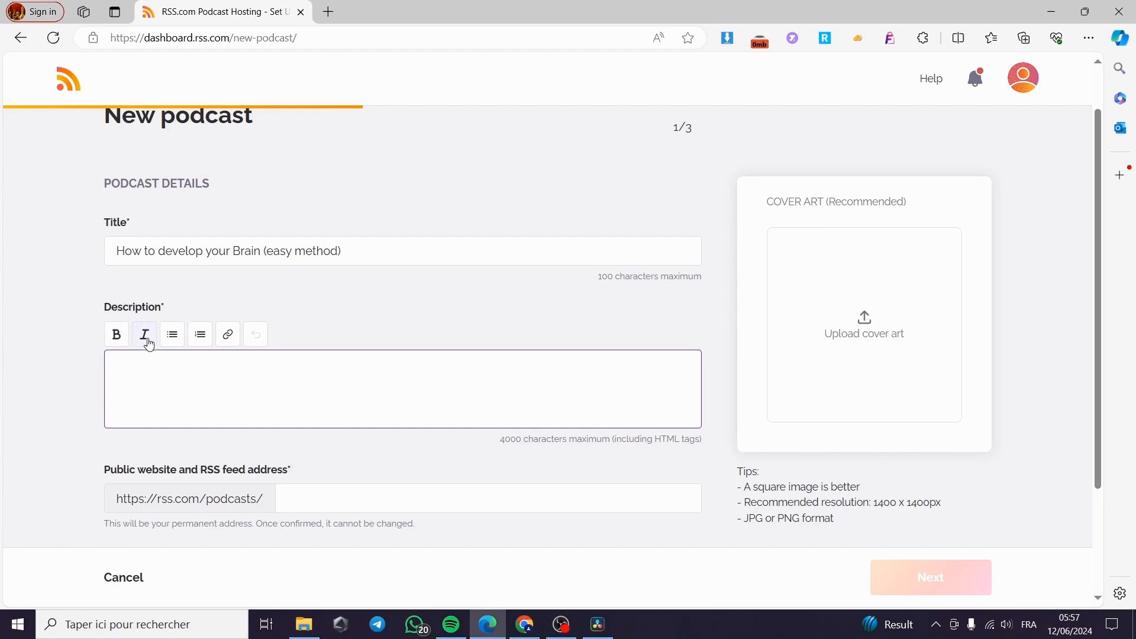
In a new ChatGPT tab, ask it to write a description of a podcast for brain development.
click(328, 12)
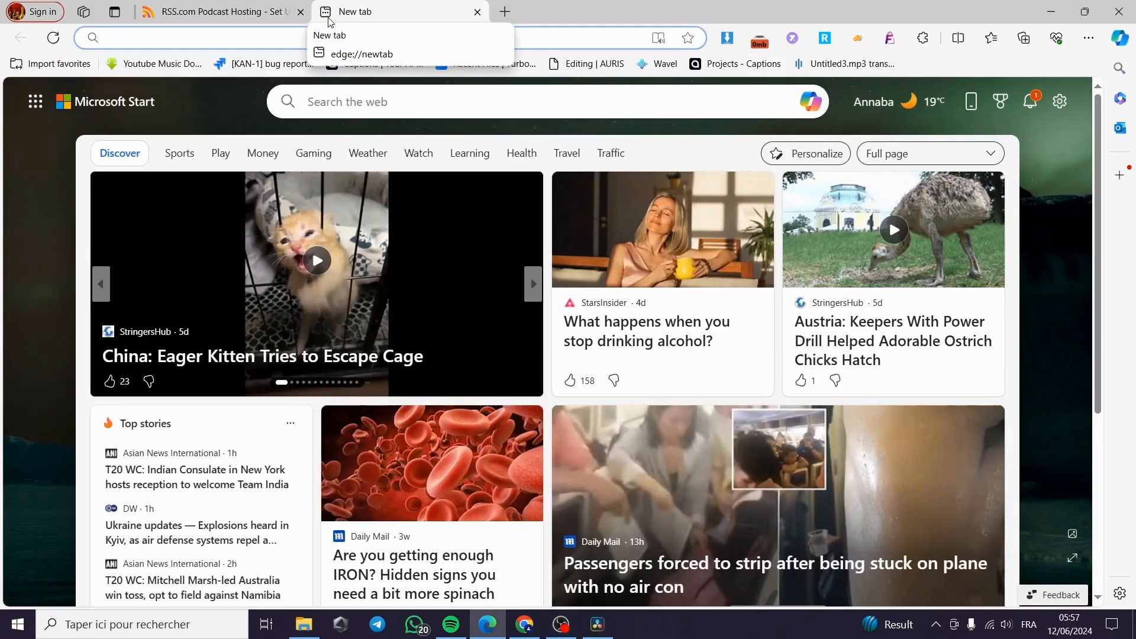
text(chatgpt.com/?oai-dm=1)
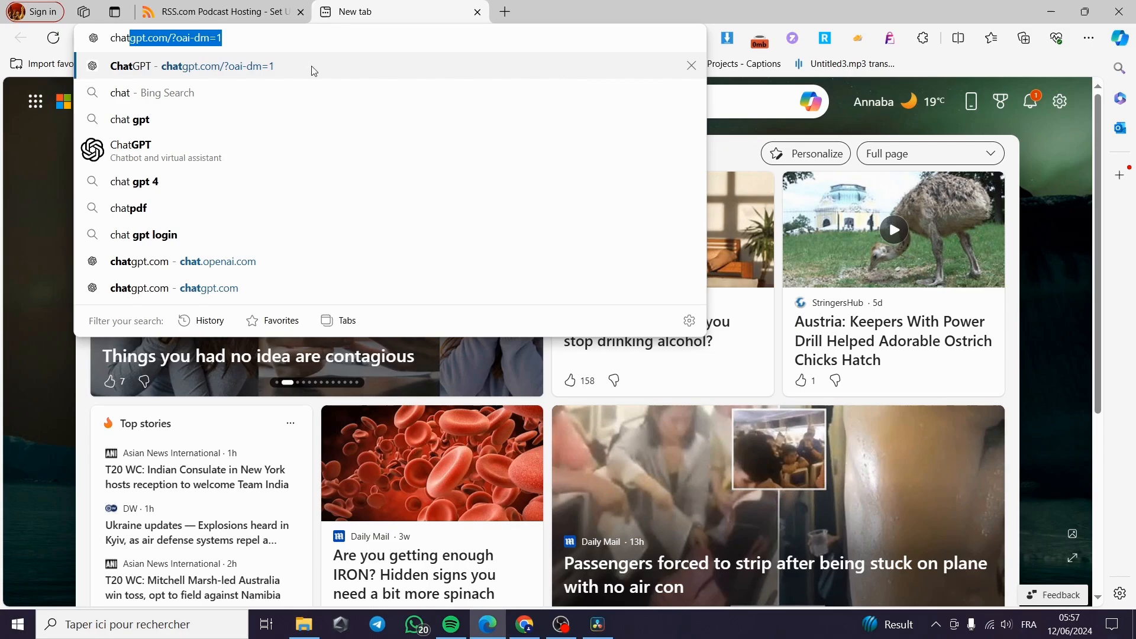
key(Return)
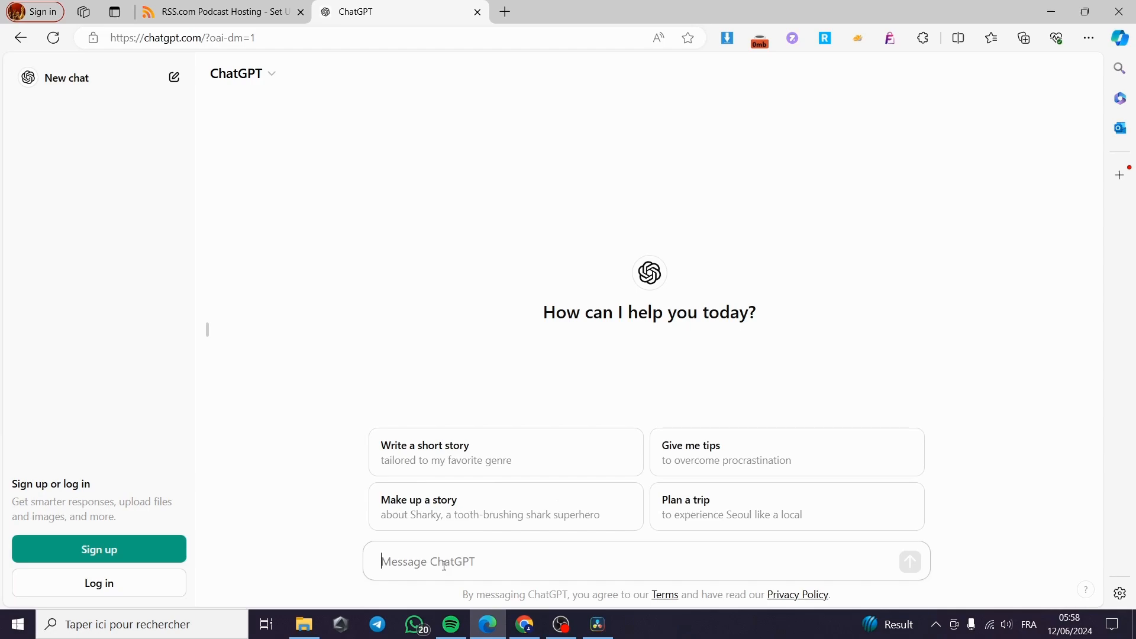
text(writ)
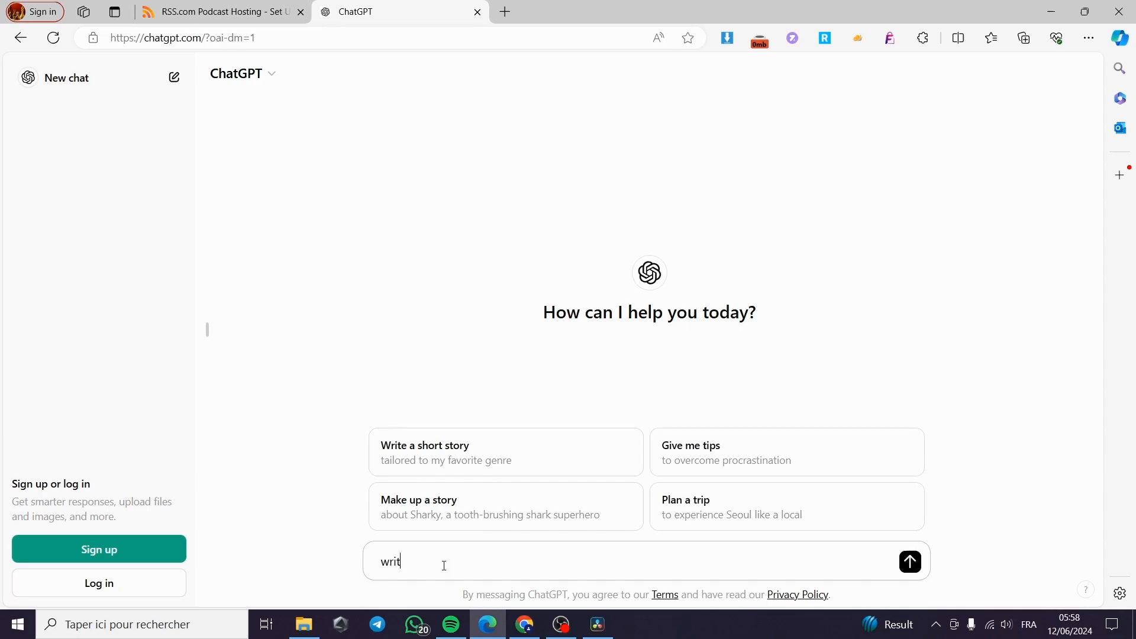
text(e me a description of a podc)
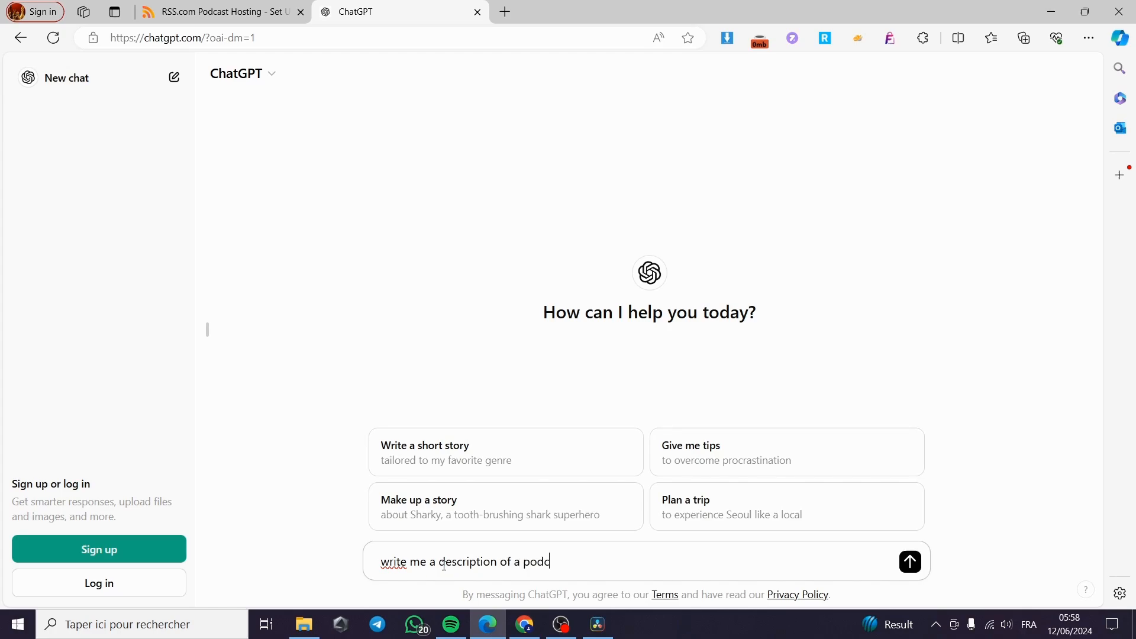
text(ast for brain develo)
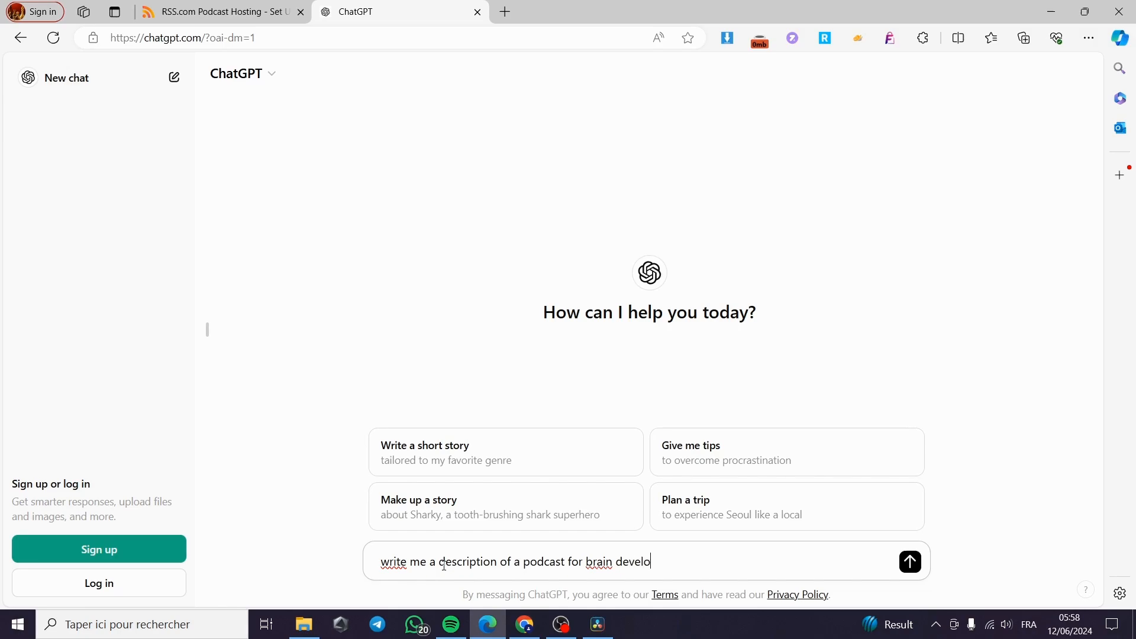
text(pment)
key(Return)
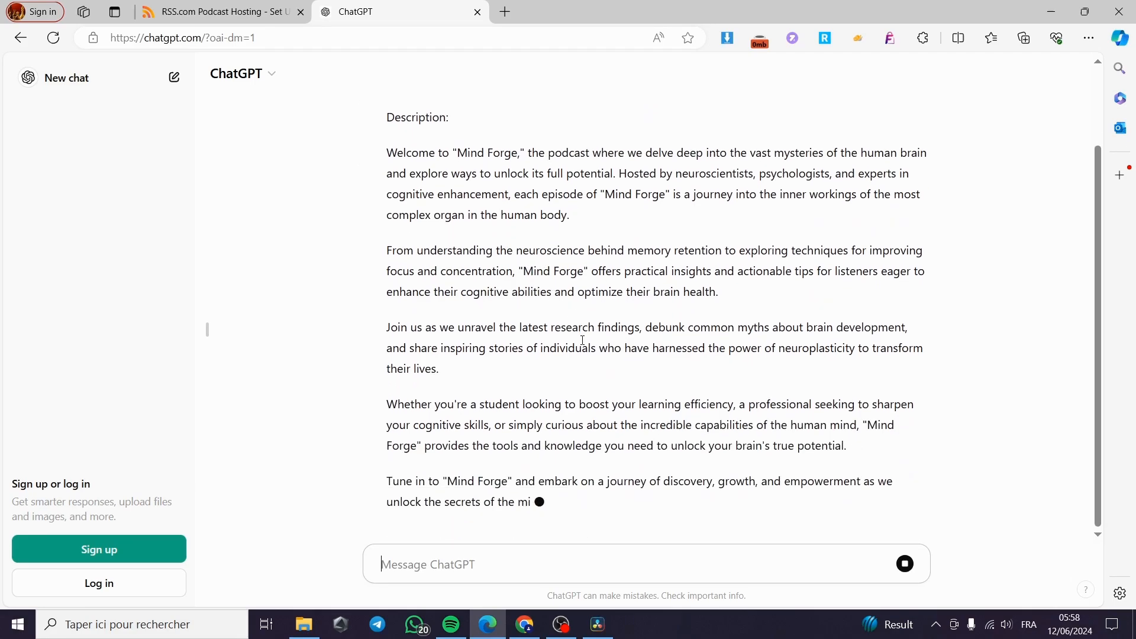
Copy ChatGPT's 'Mind Forge' podcast description and return to the RSS.com form.
drag(592, 442, 387, 251)
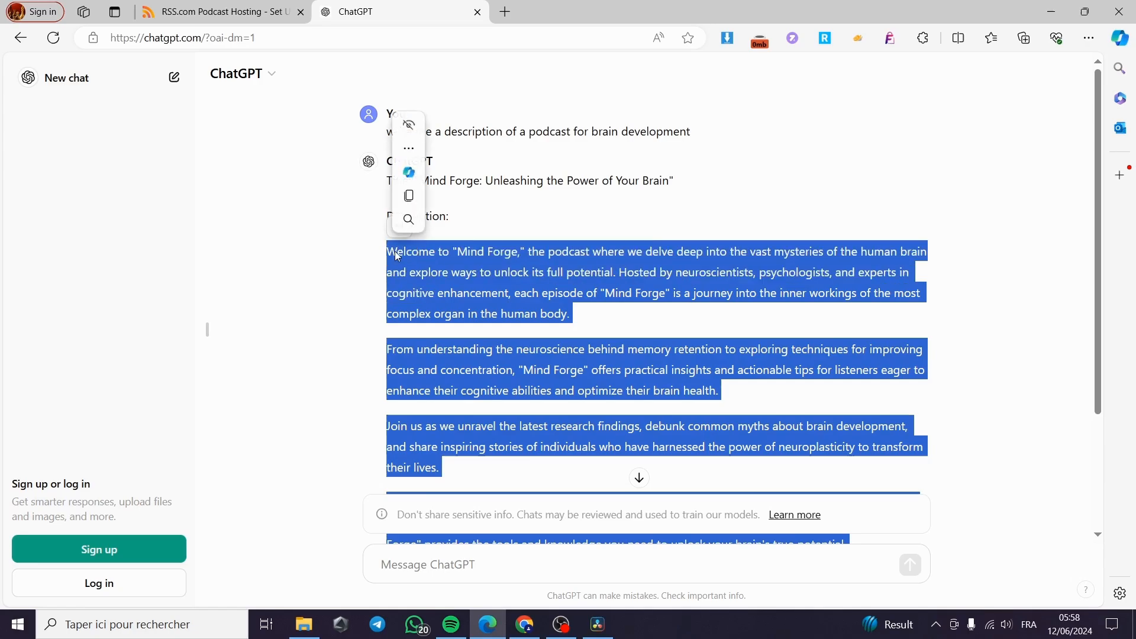
right_click(414, 261)
click(487, 274)
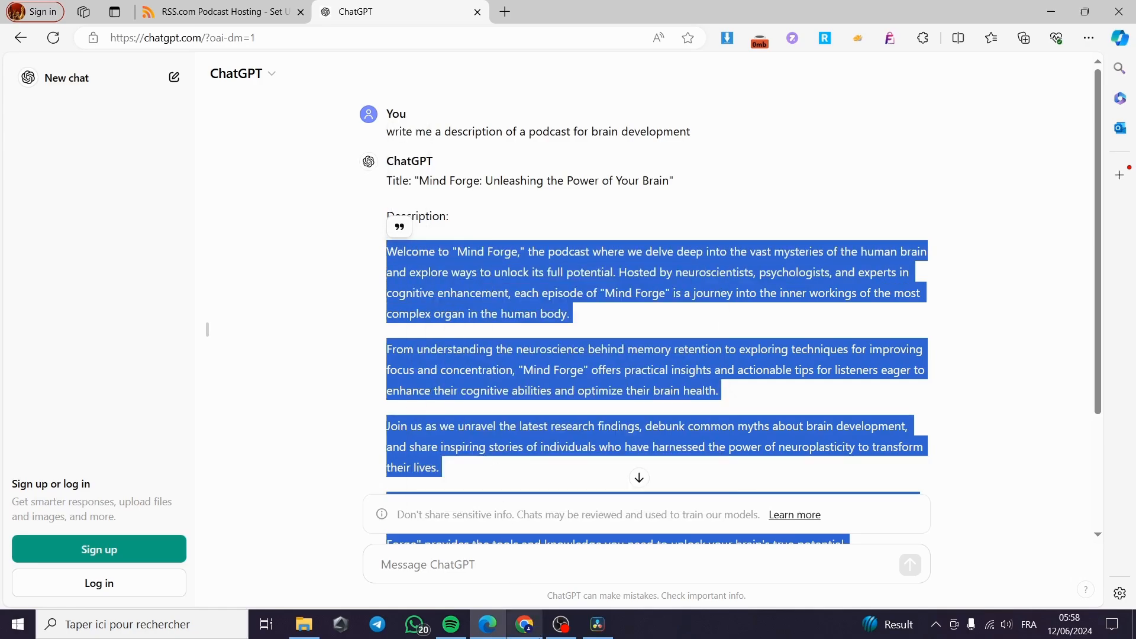
click(225, 11)
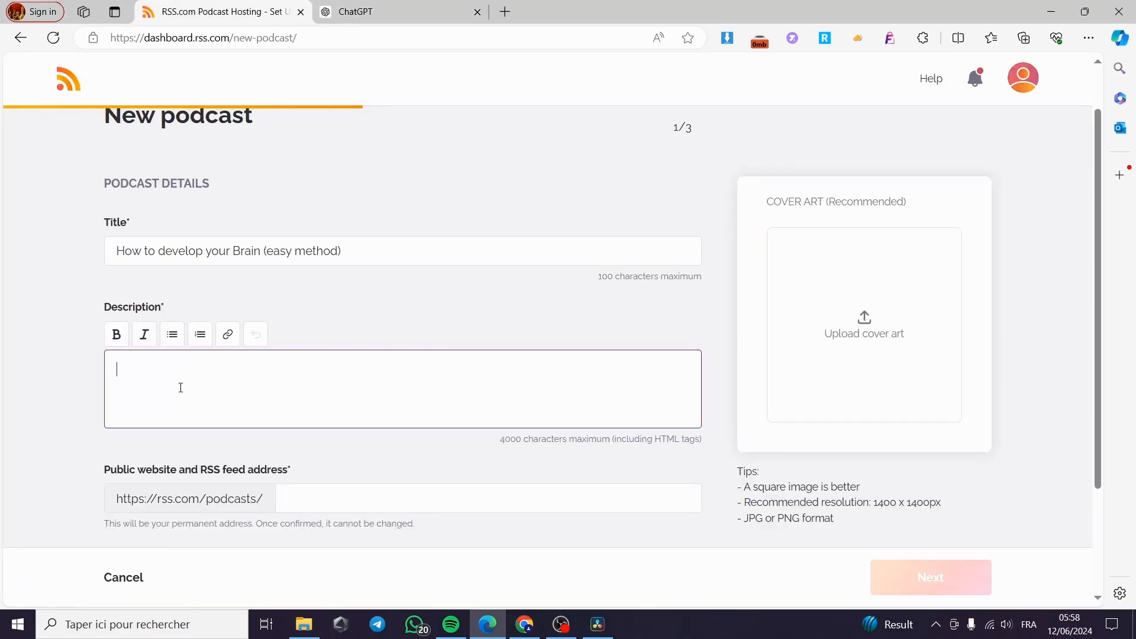
Paste the ChatGPT text into Description and make its opening phrase bold.
key(ctrl+v)
scroll(201, 392, down, 4)
scroll(125, 374, up, 4)
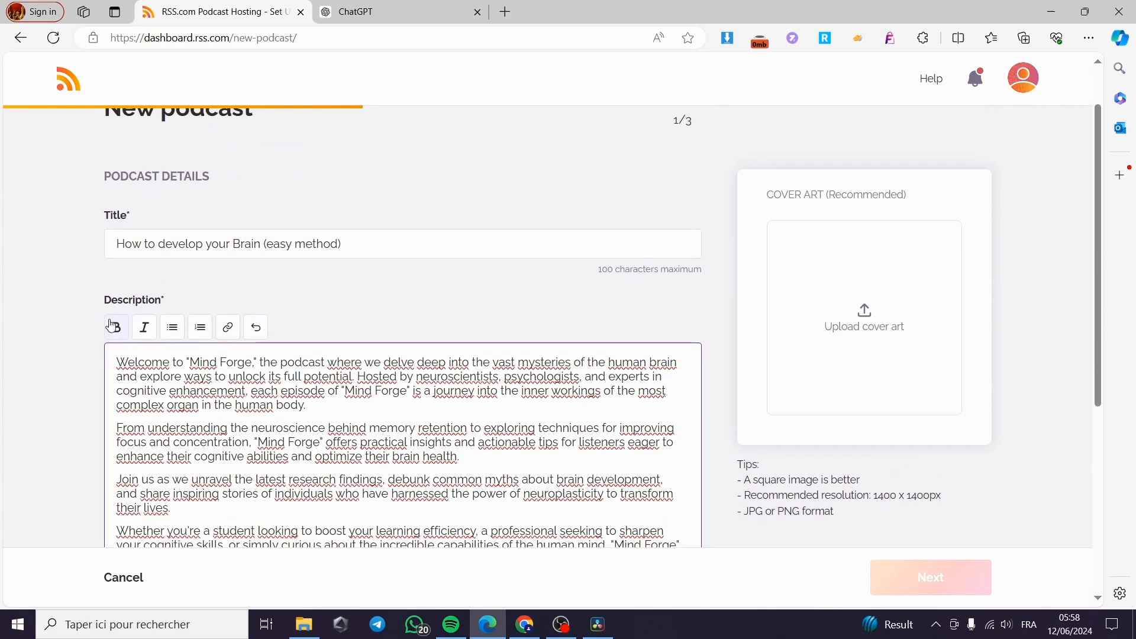
drag(116, 362, 134, 361)
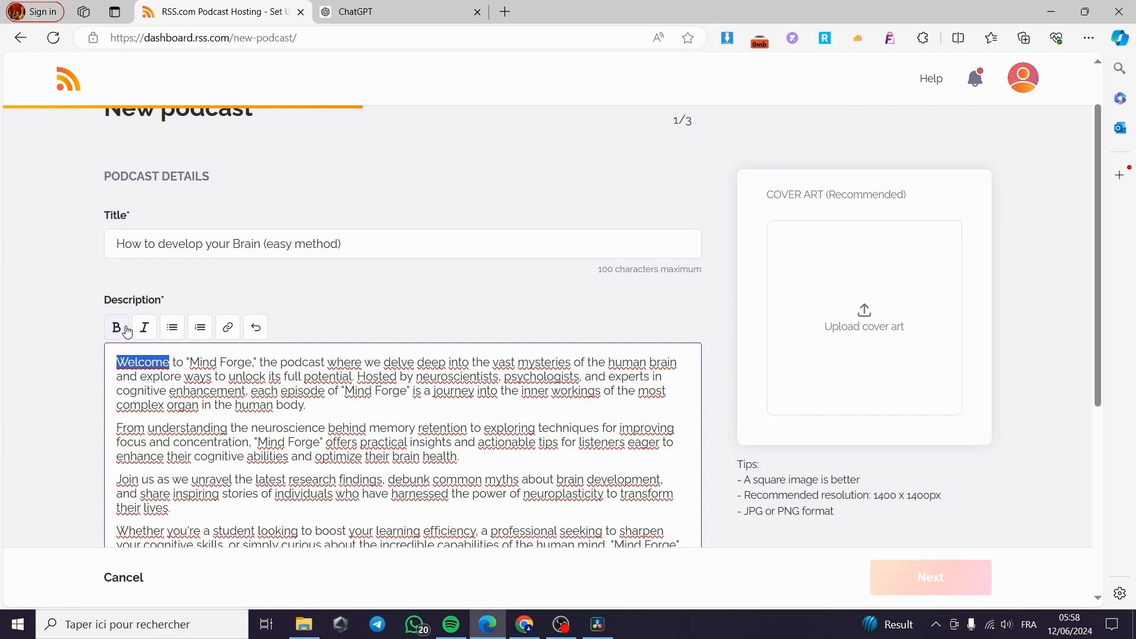
drag(250, 363, 116, 362)
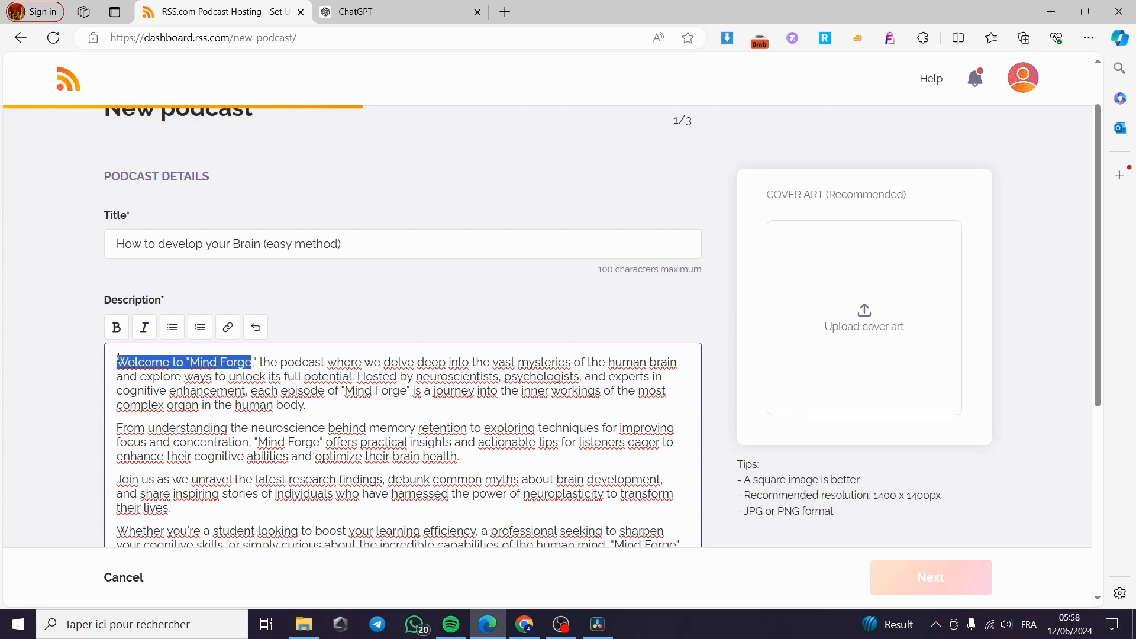
click(117, 328)
click(208, 364)
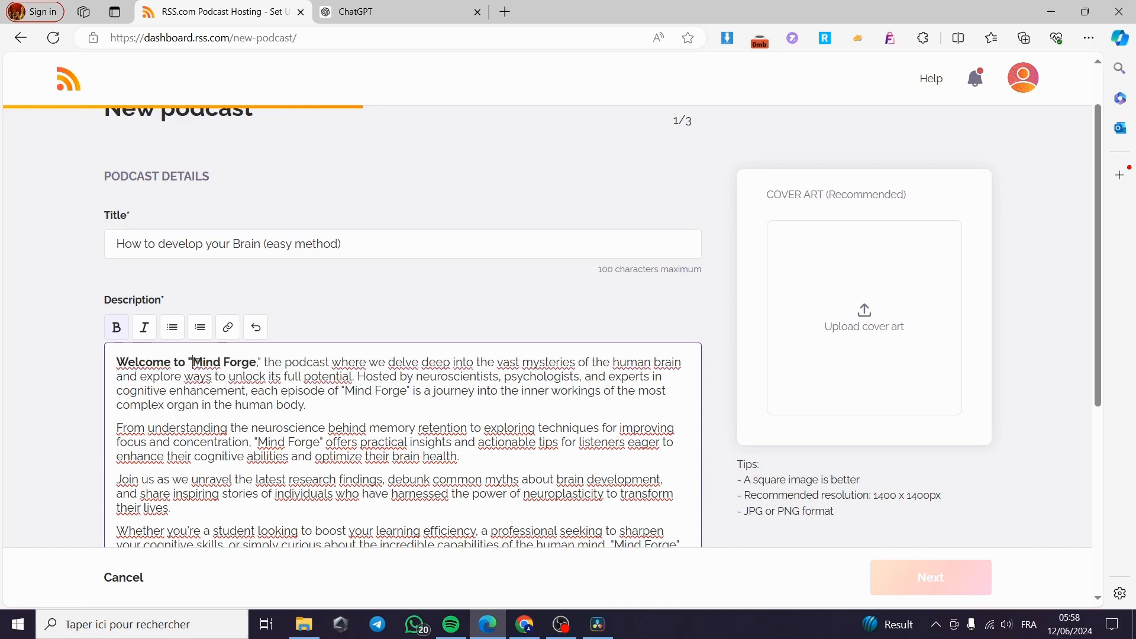
Replace 'Mind Forge' in the opening line with the podcast title 'How to develop your Brain'.
click(261, 243)
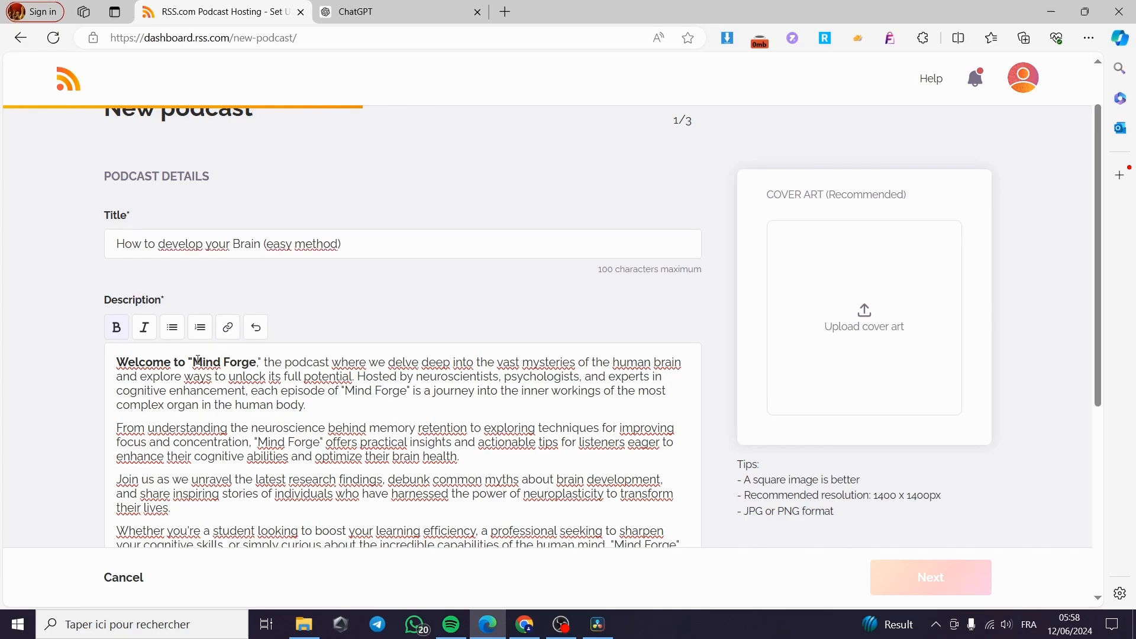
drag(194, 362, 252, 362)
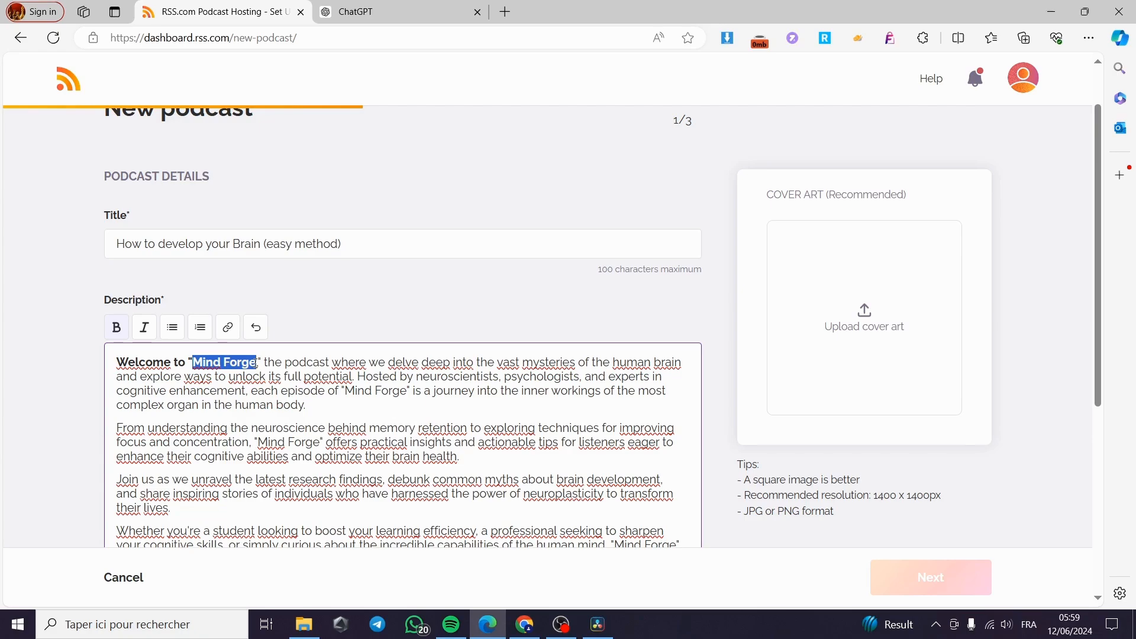
key(BackSpace)
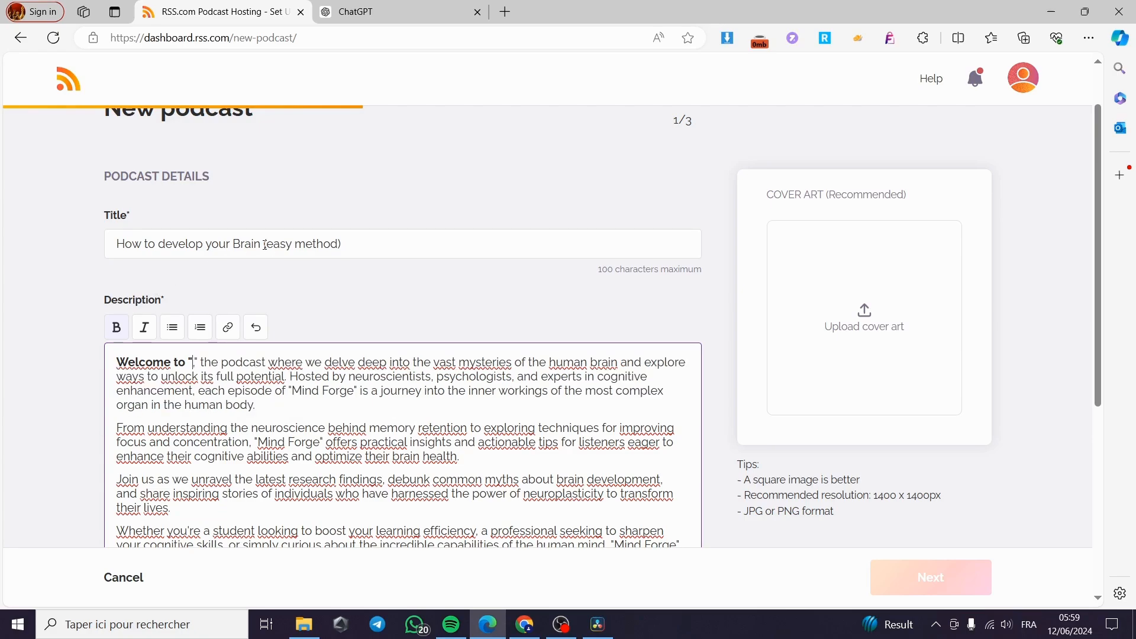
drag(264, 244, 112, 243)
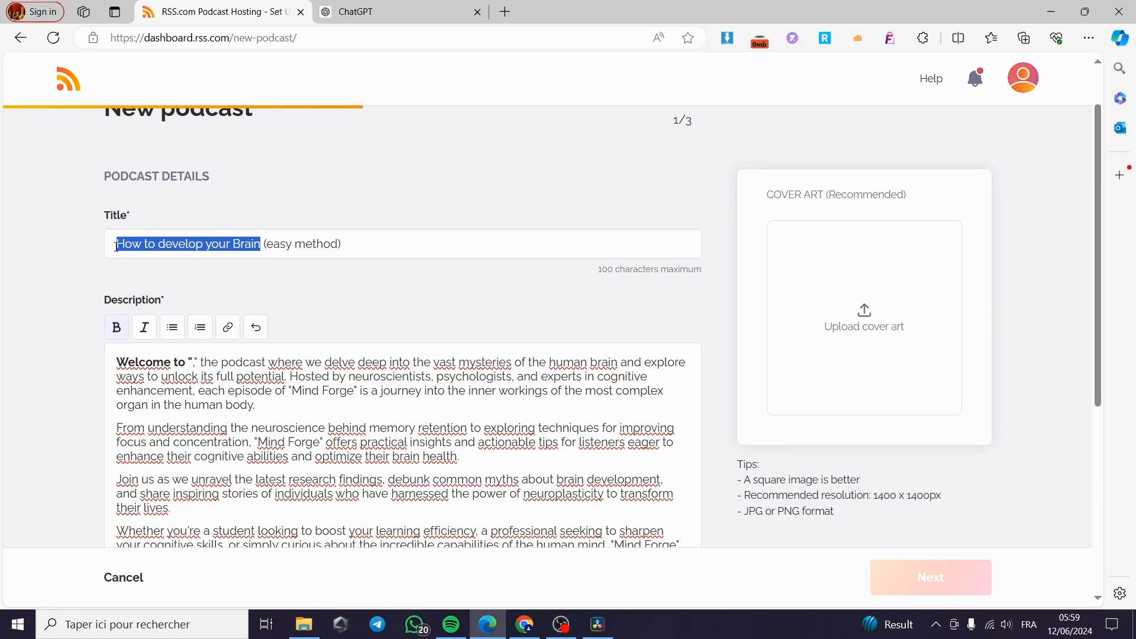
click(193, 363)
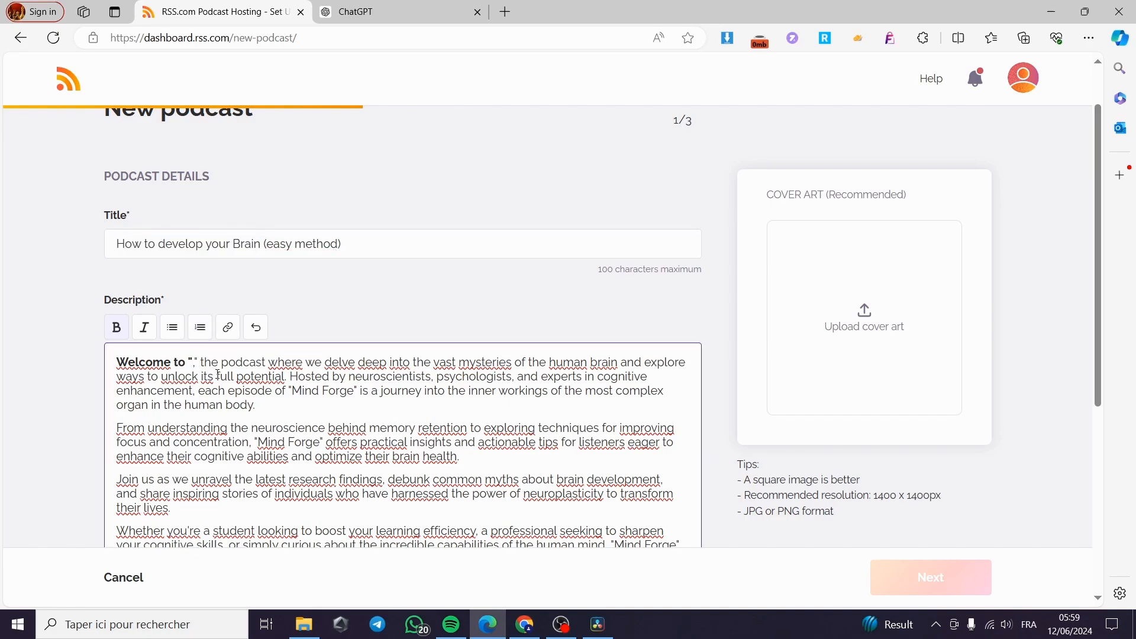
key(ctrl+v)
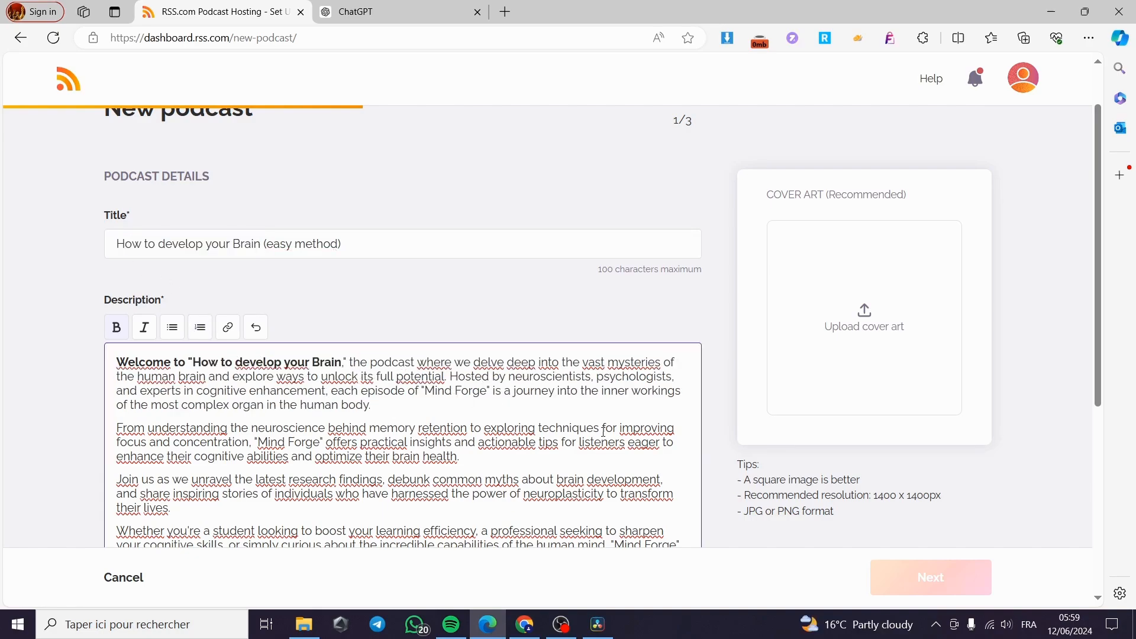
scroll(532, 426, down, 5)
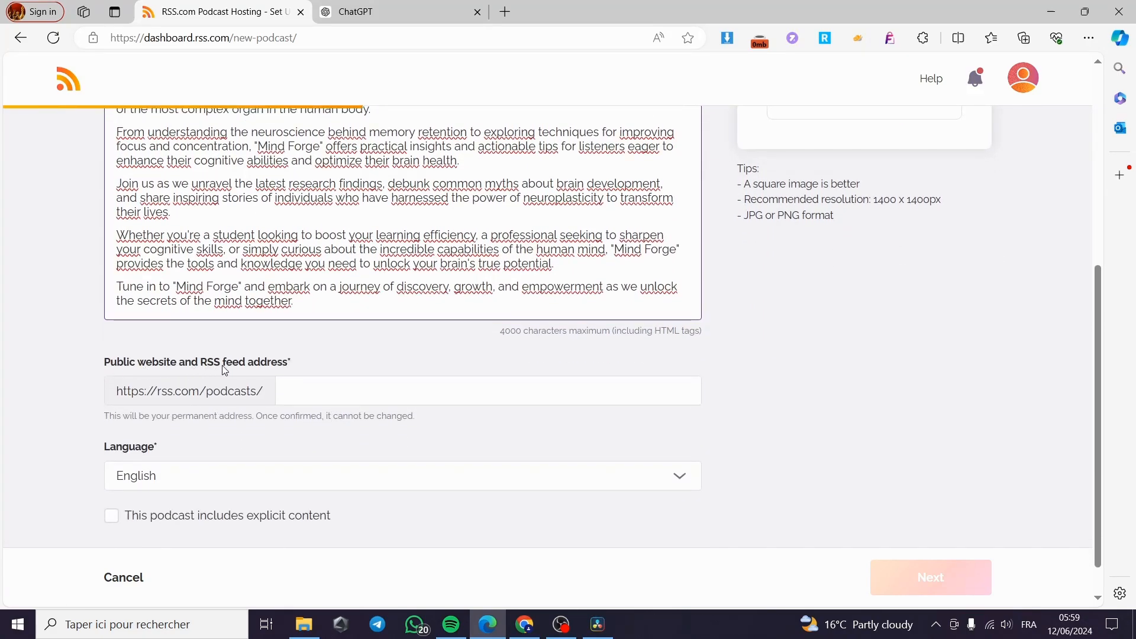
Set the public feed address to 'jackspodcast23'.
click(353, 399)
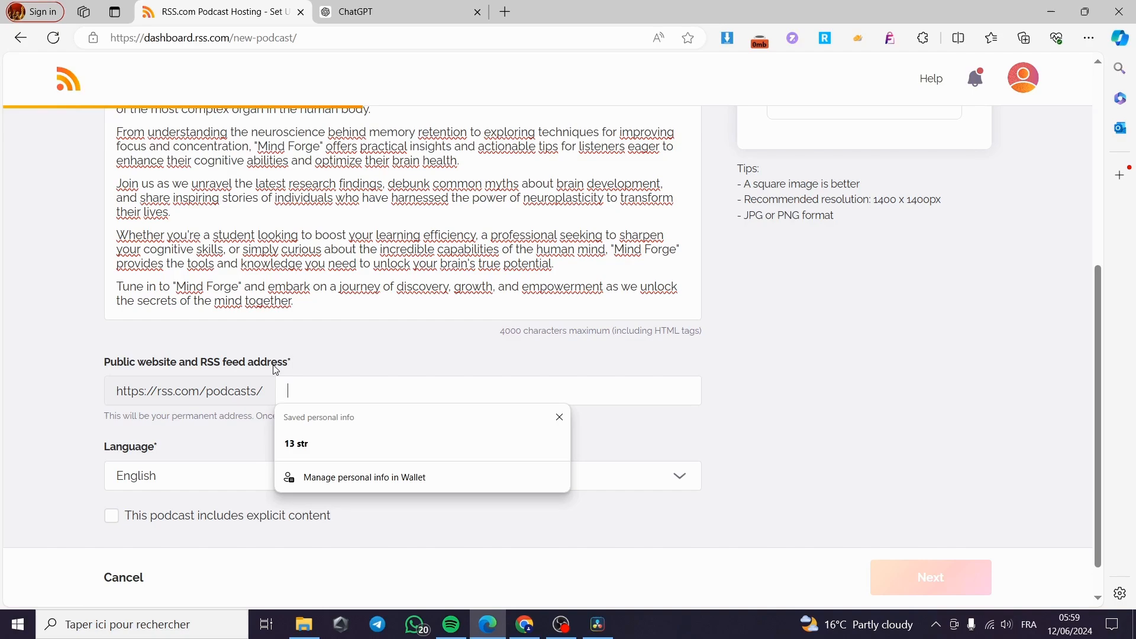
text(jackspodc)
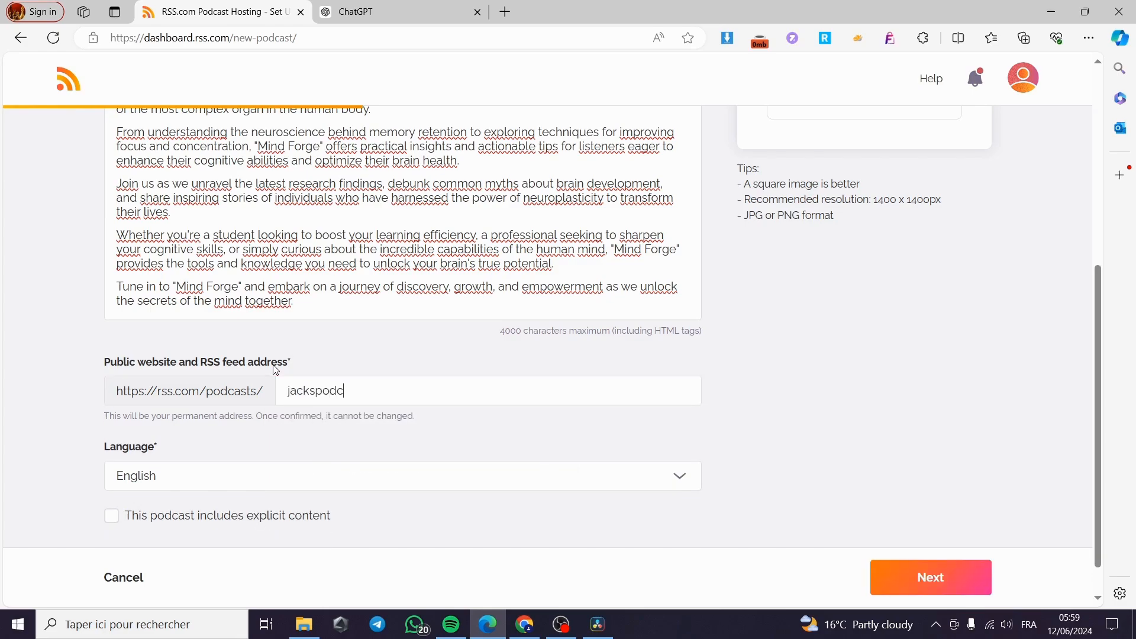
text(ast)
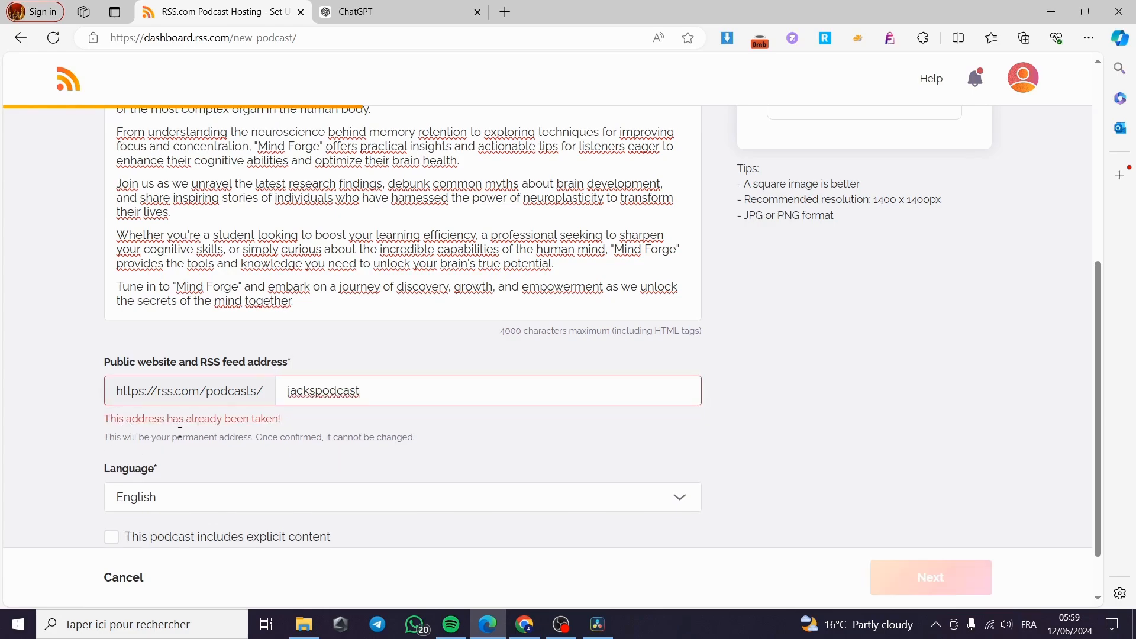
text(23)
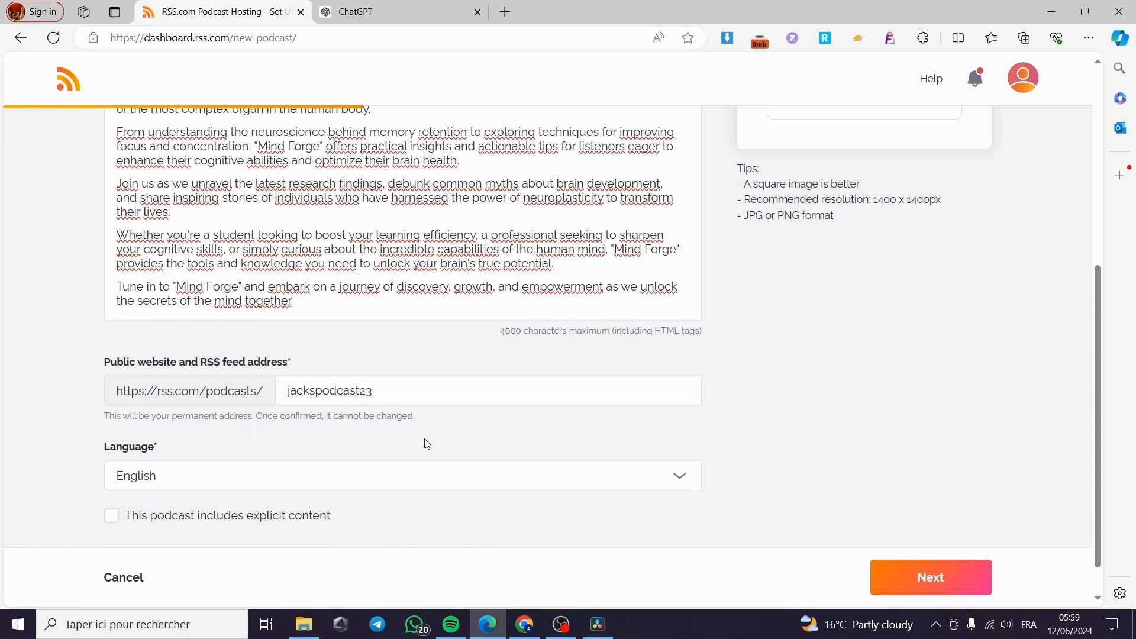
scroll(88, 503, down, 1)
Keep English as the language with explicit content unchecked, and continue to Author Details.
click(141, 438)
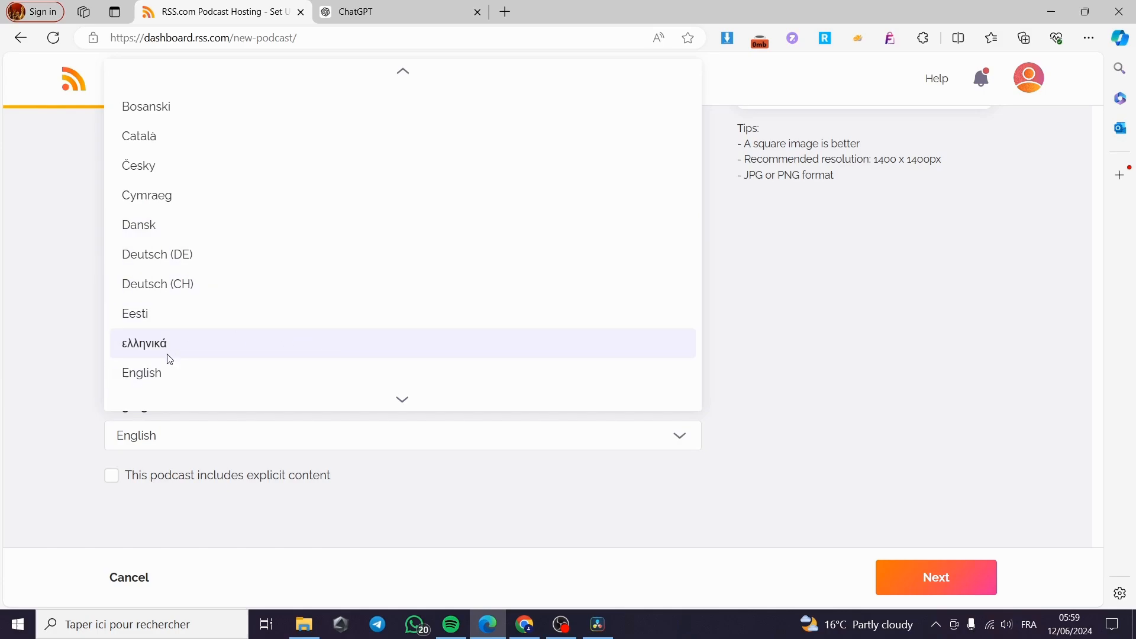
click(138, 371)
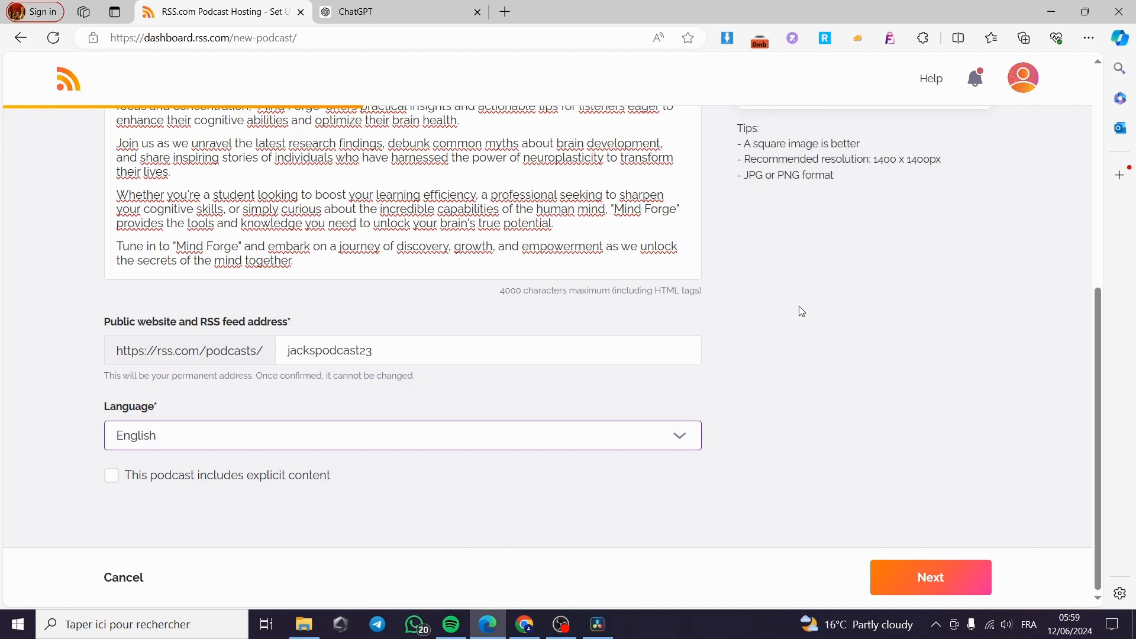
click(108, 476)
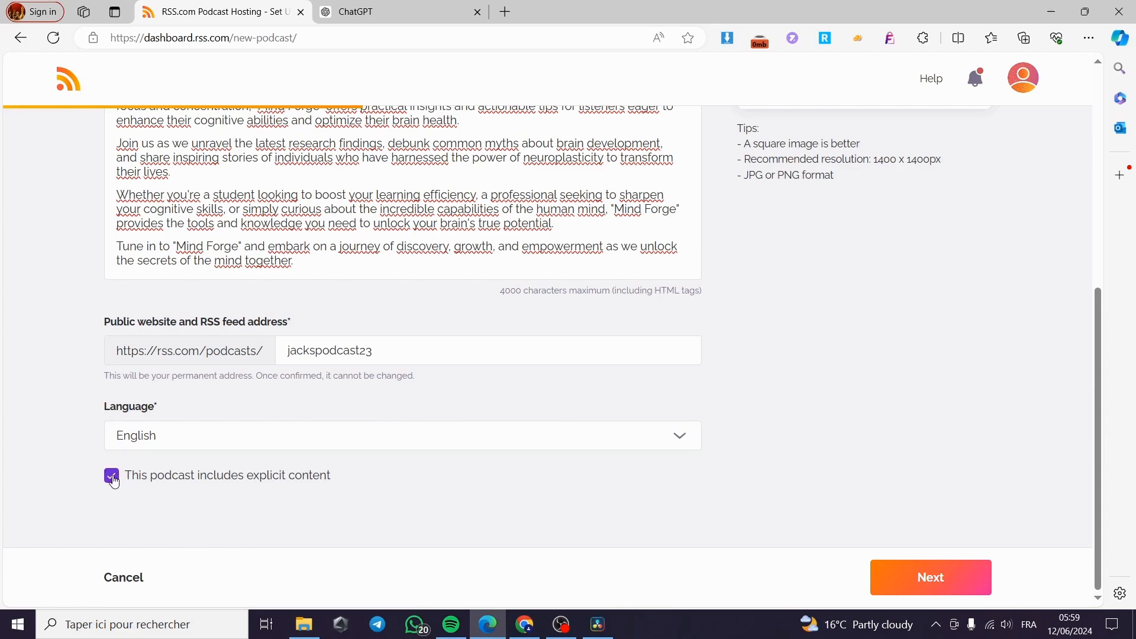
click(113, 479)
click(933, 590)
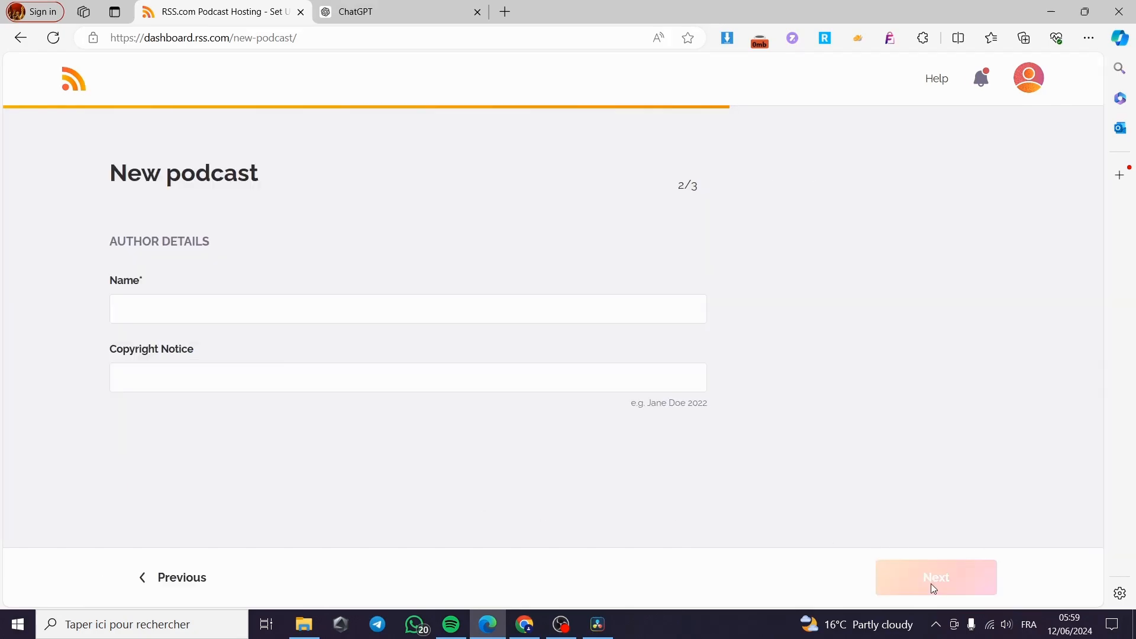
Upload 'Untitled design (4)' from the Téléchargements folder as the podcast cover art.
click(163, 578)
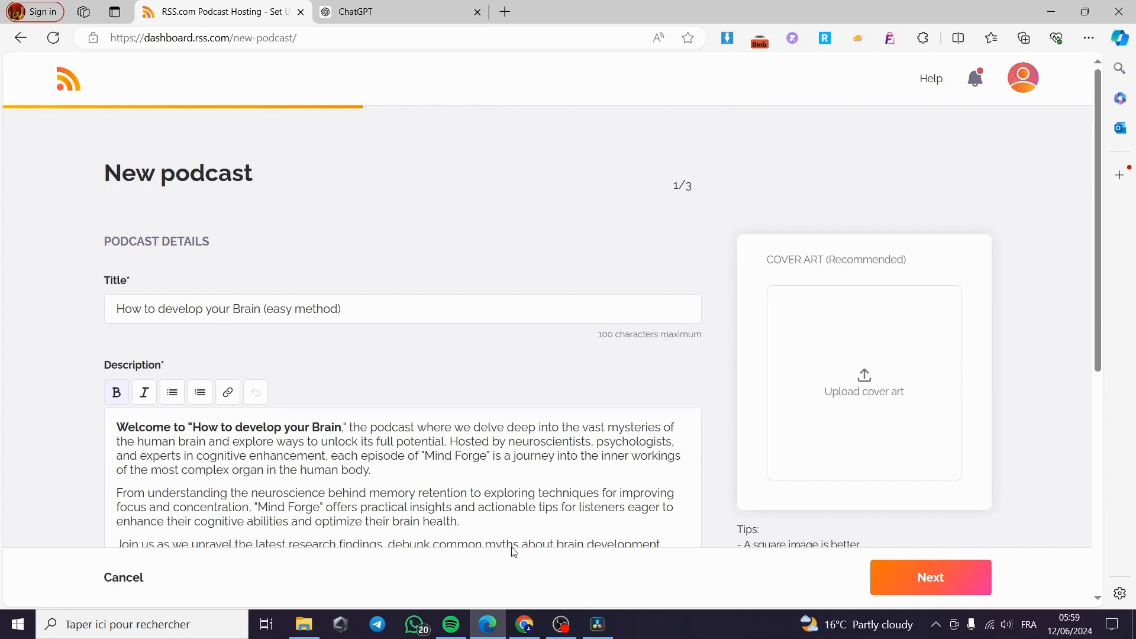
scroll(780, 363, down, 1)
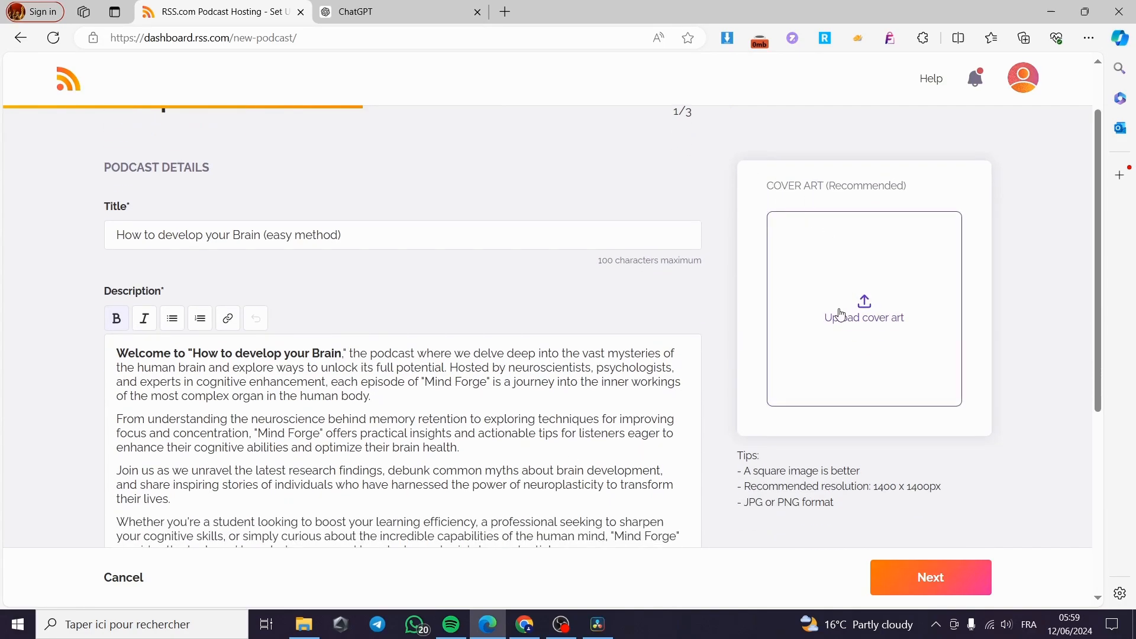
click(865, 312)
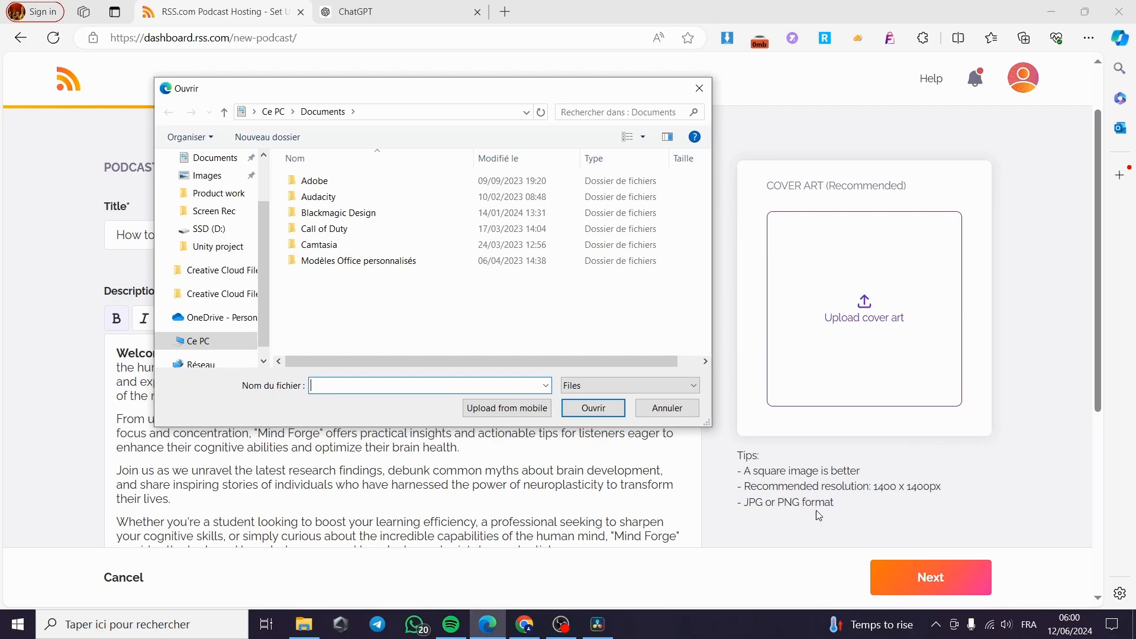
scroll(237, 239, up, 1)
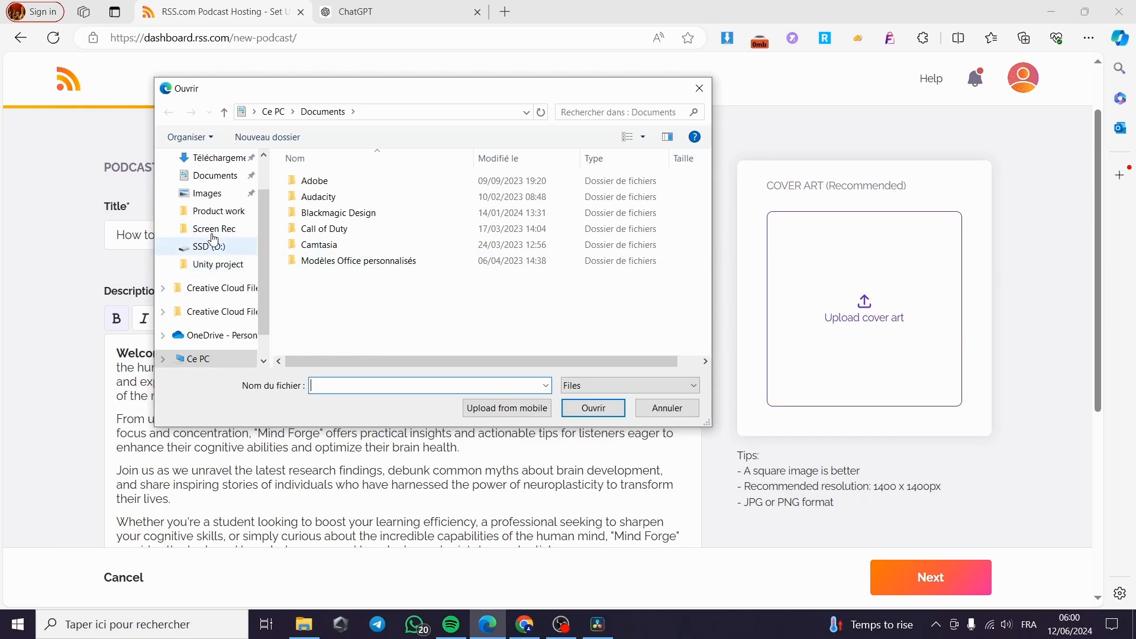
click(219, 157)
scroll(511, 287, down, 10)
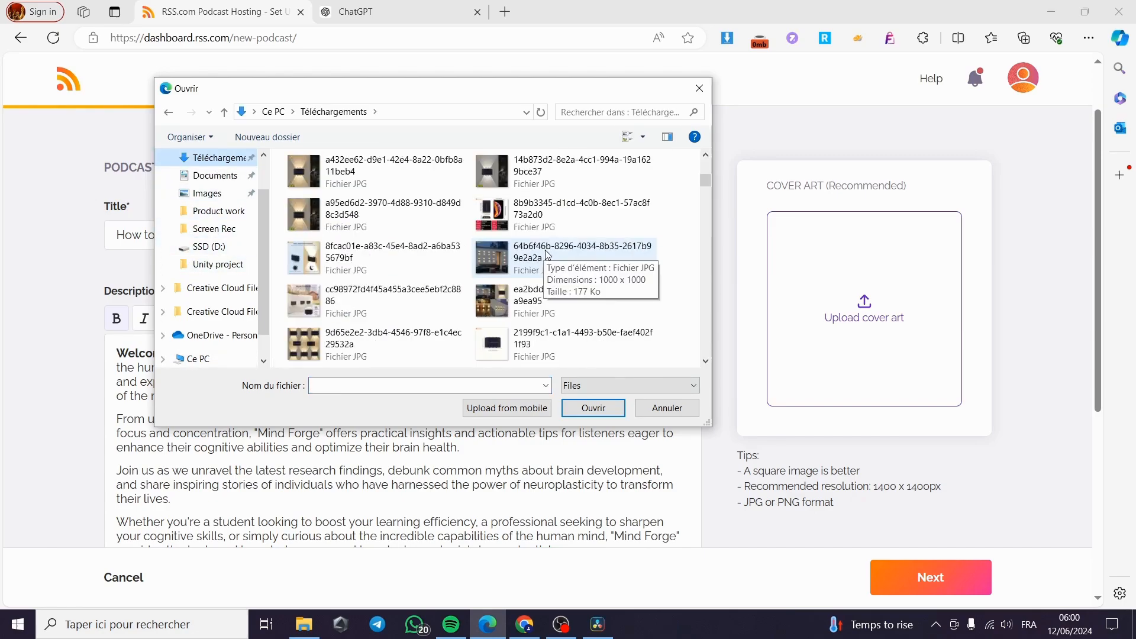
scroll(555, 254, down, 4)
scroll(554, 255, up, 2)
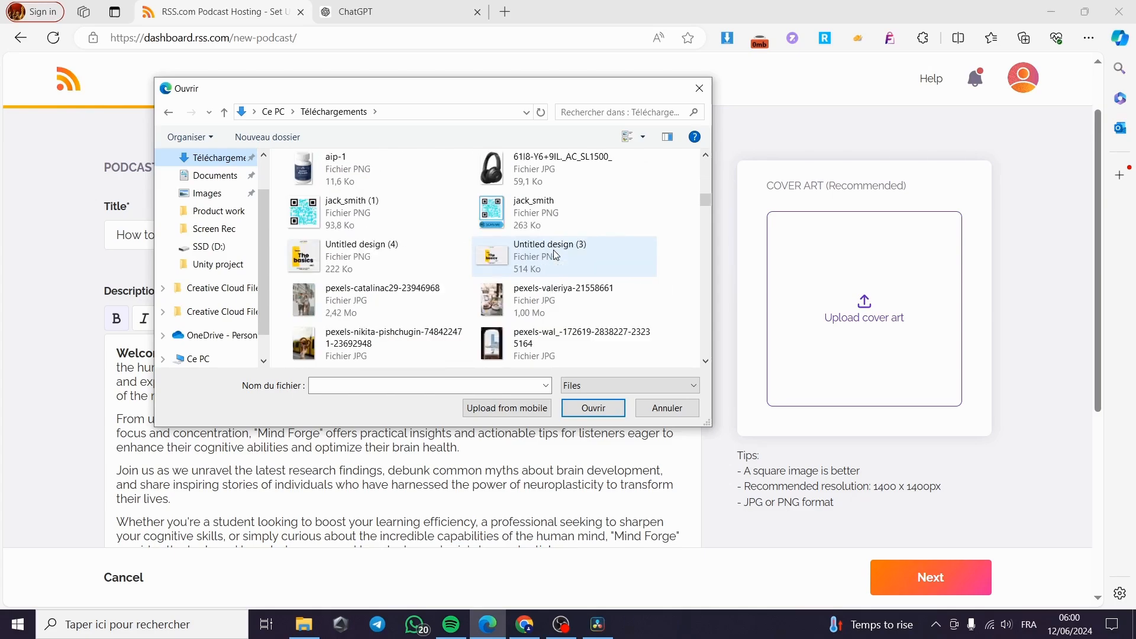
click(322, 265)
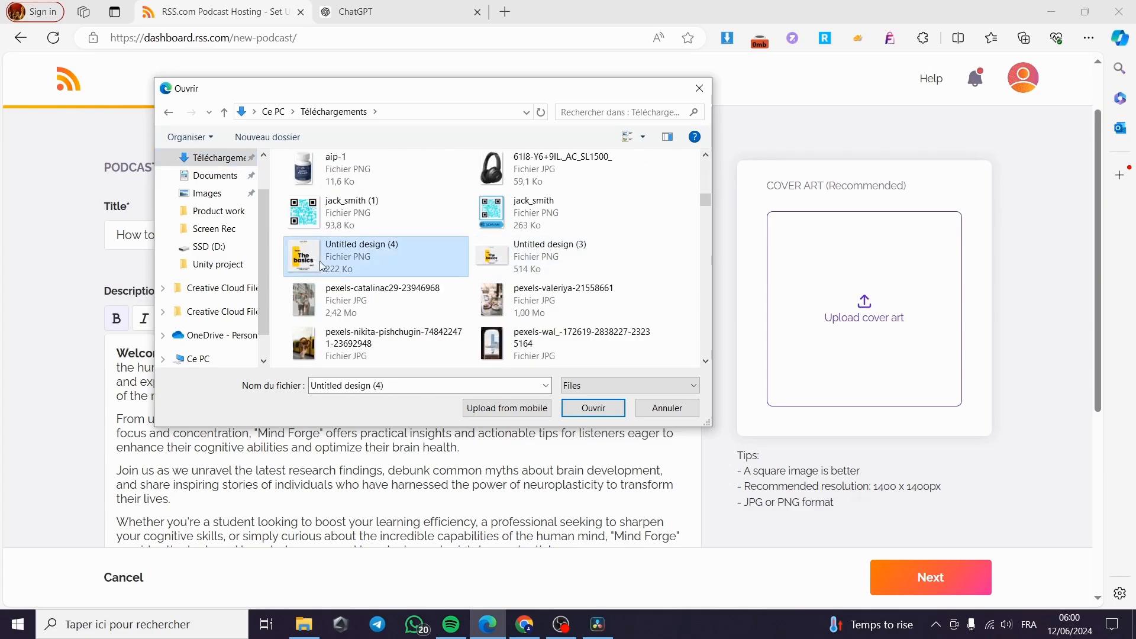
click(598, 413)
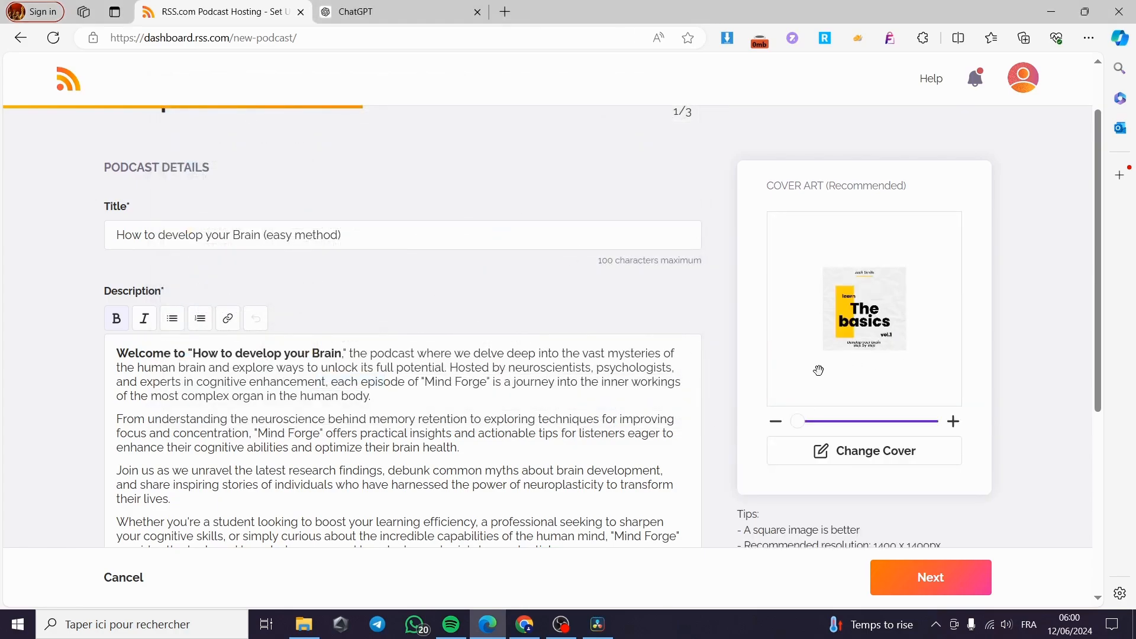
Drag the zoom slider to enlarge the cover image until it fills the frame.
drag(799, 428, 938, 436)
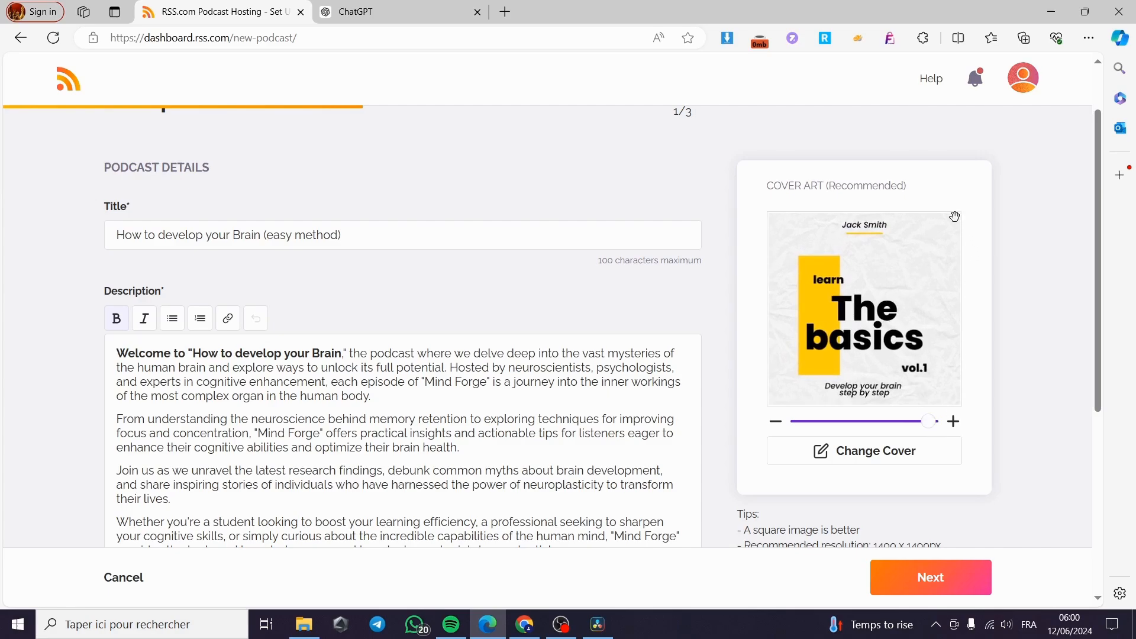
drag(930, 422, 940, 422)
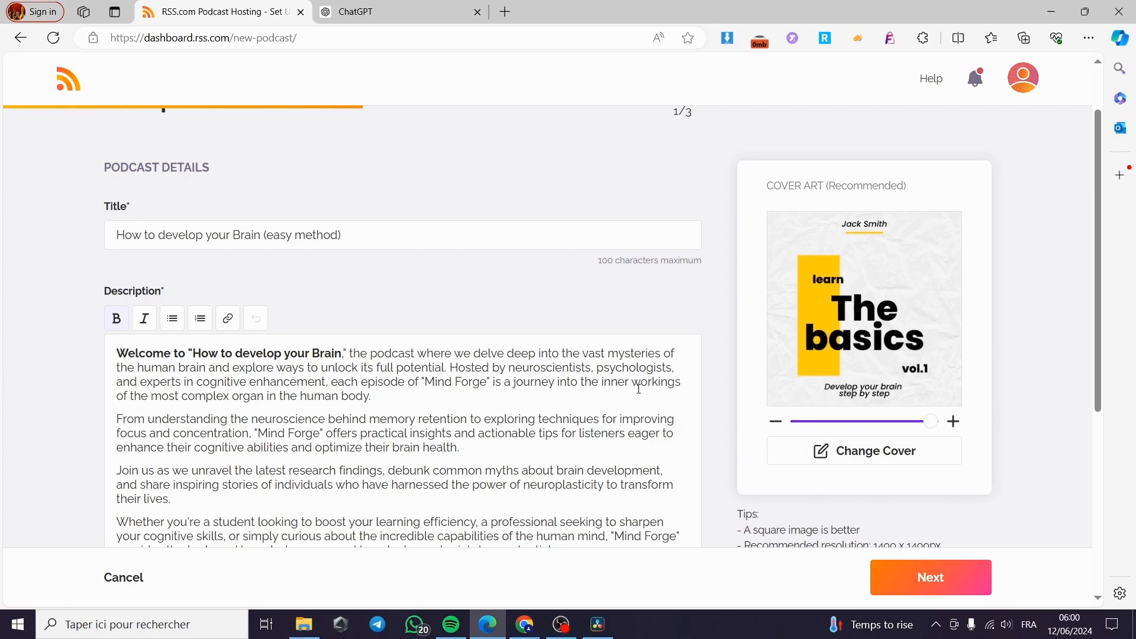
scroll(638, 388, down, 5)
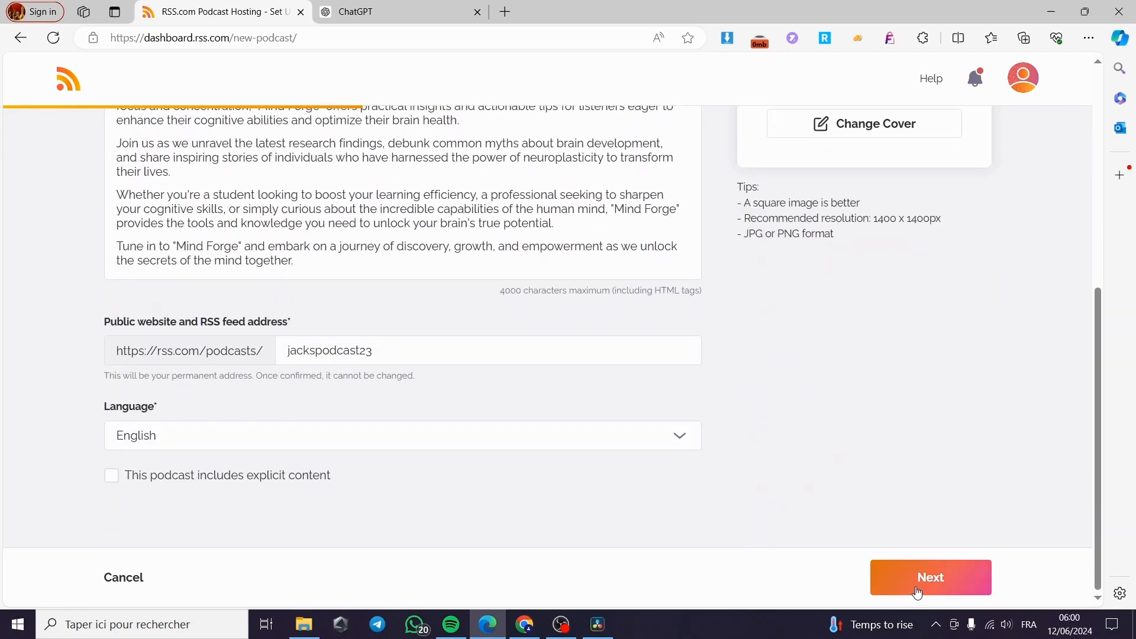
On Author Details, fill the Name field with the saved author name.
click(917, 593)
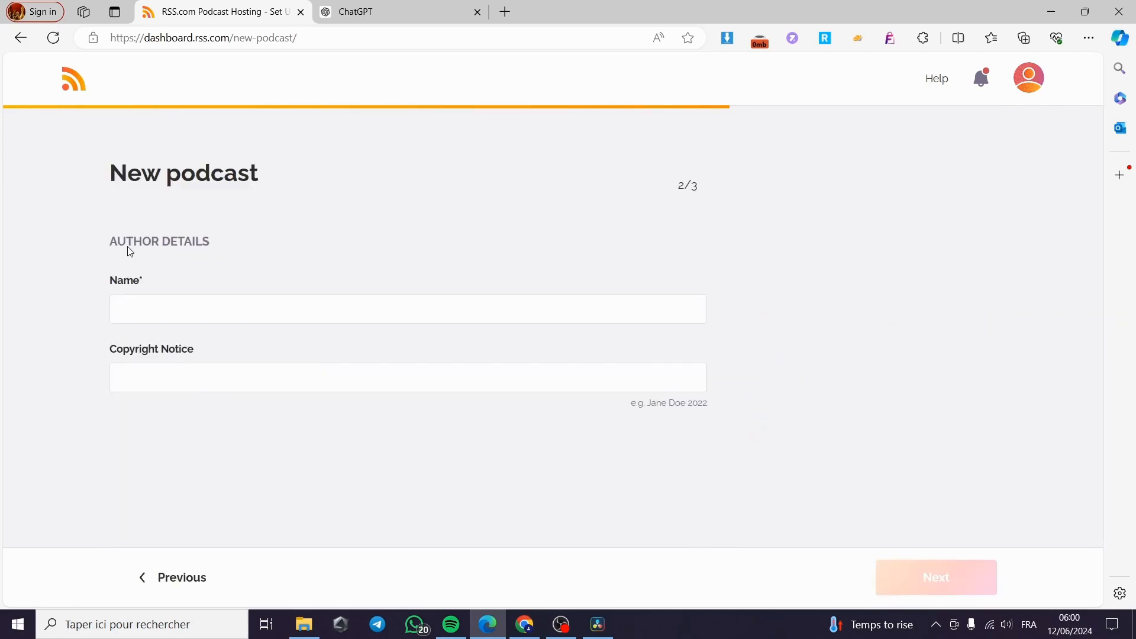
click(165, 315)
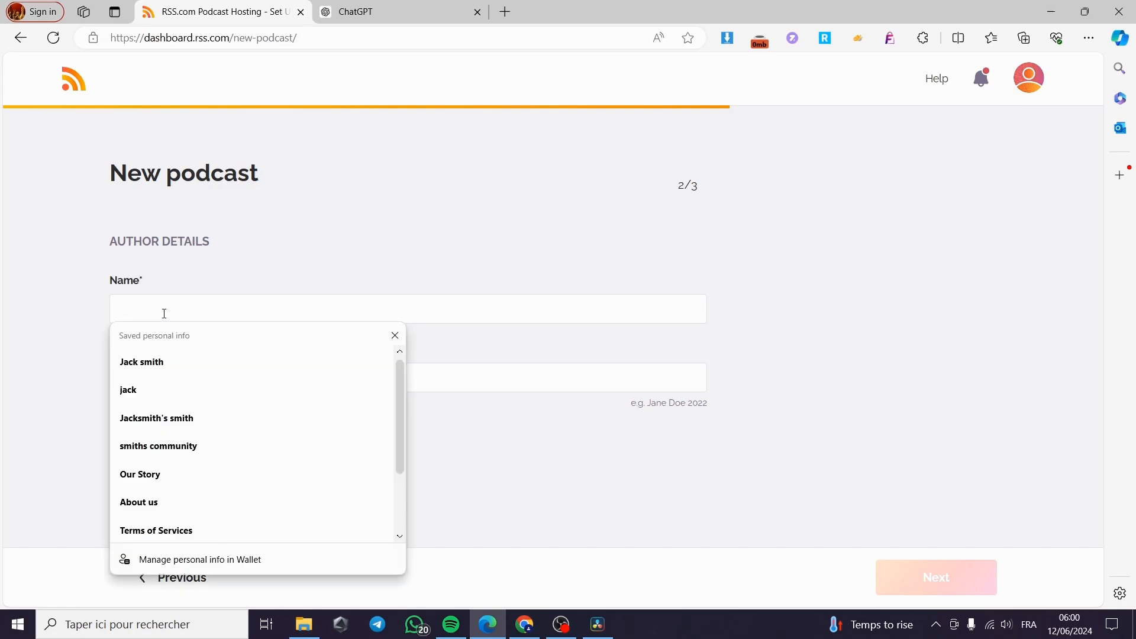
click(141, 359)
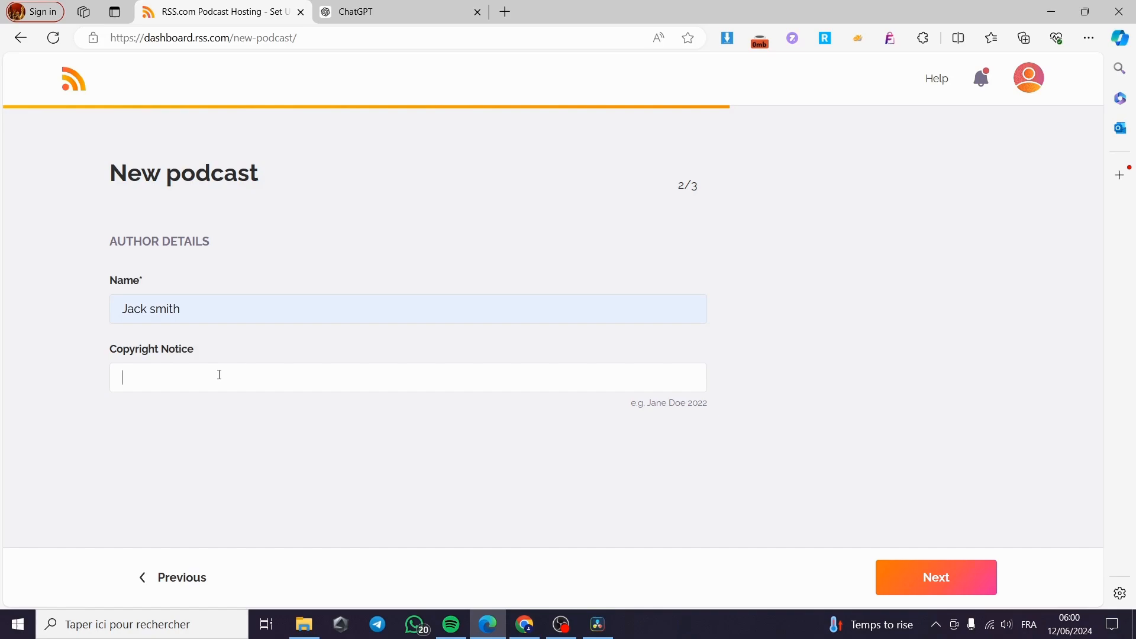
Copy the author name into Copyright Notice with 2024, then continue to Categories.
triple_click(201, 316)
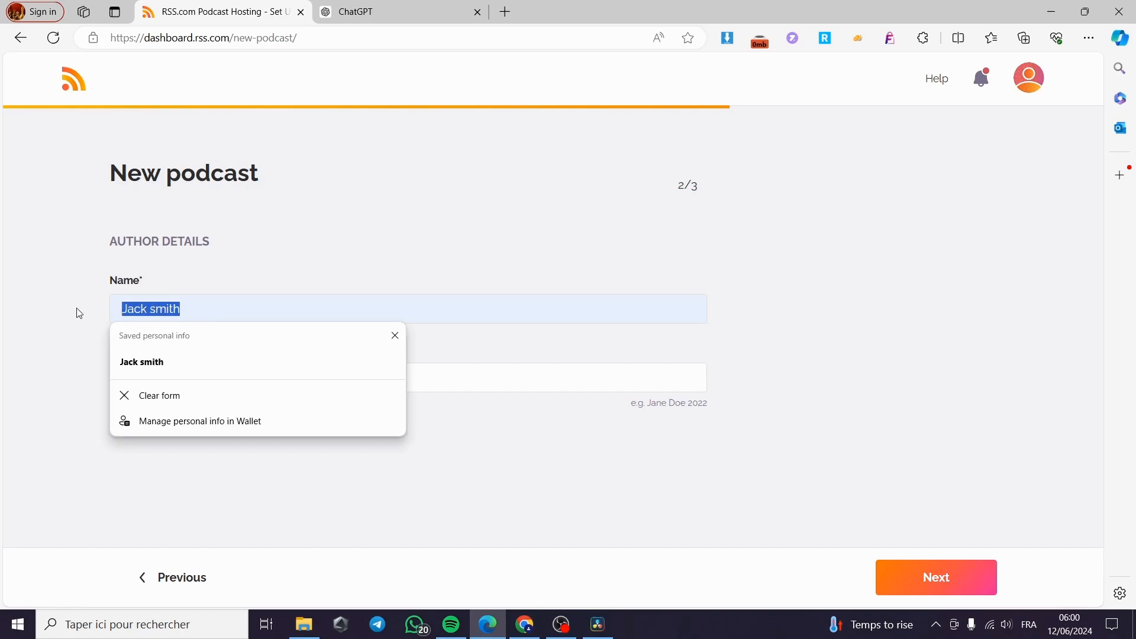
key(ctrl+c)
click(513, 377)
key(ctrl+v)
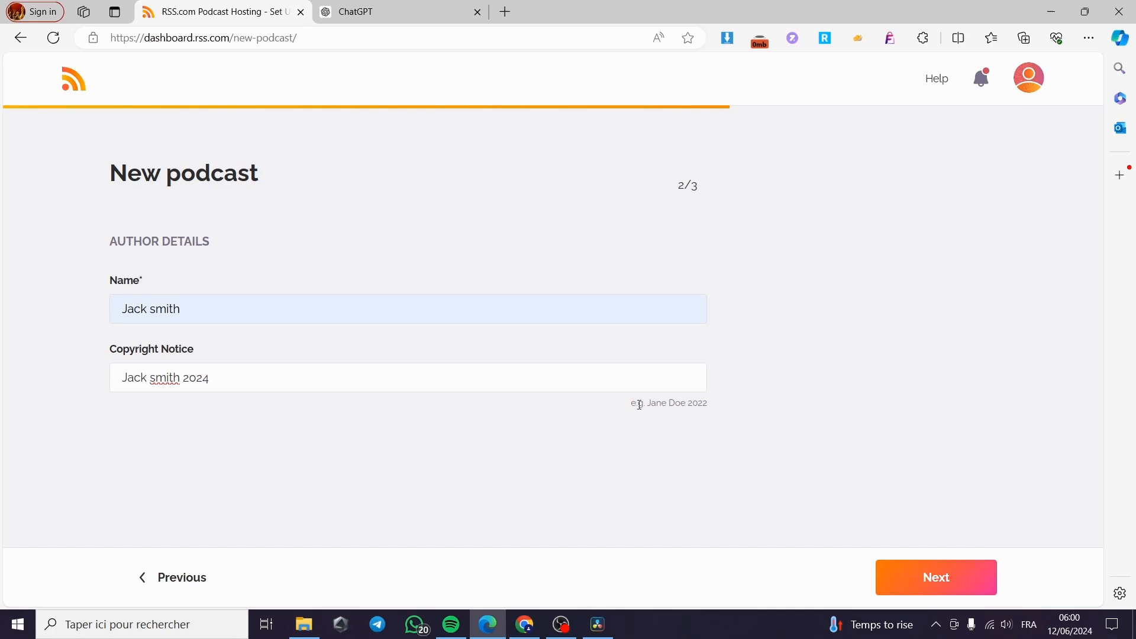
drag(709, 406, 645, 406)
click(907, 417)
click(965, 589)
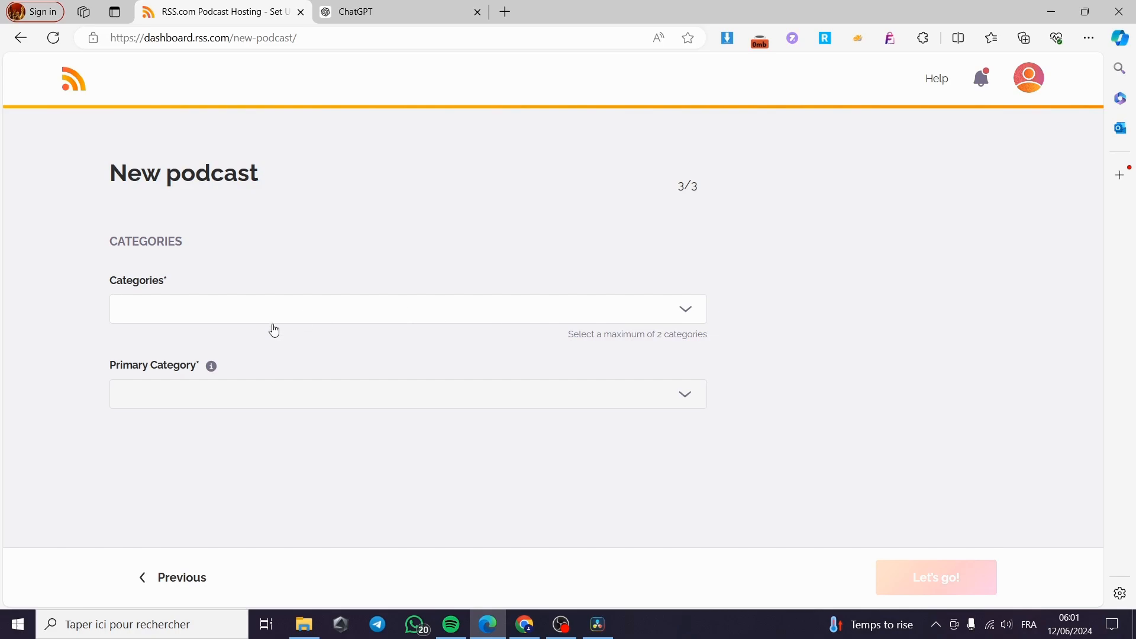
Tick How To and Self-Improvement in the Categories list.
click(248, 317)
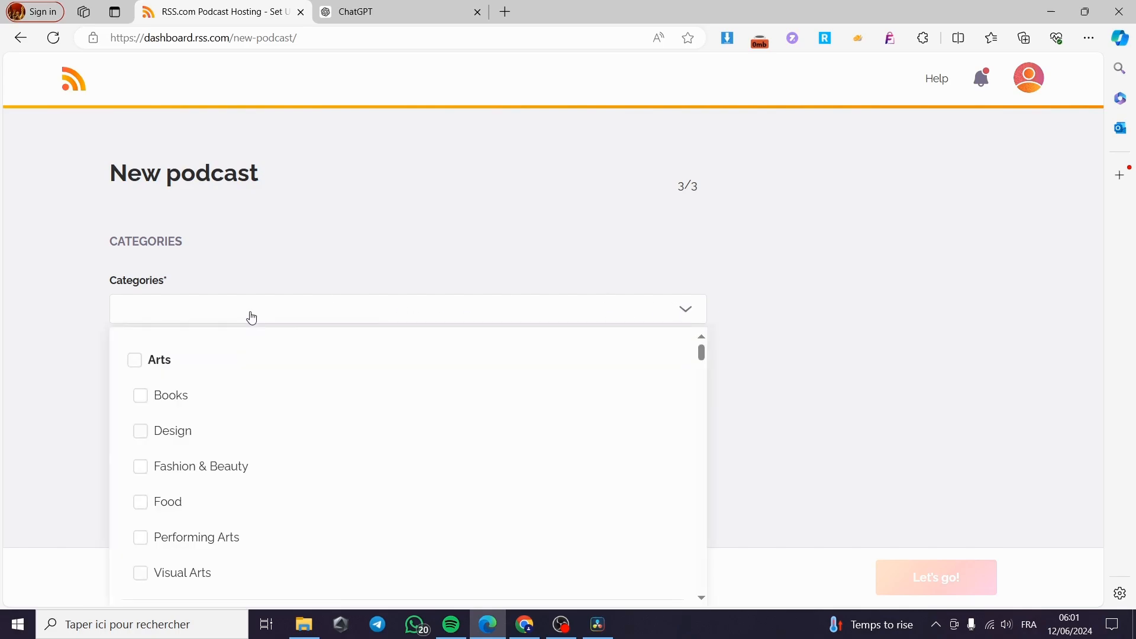
scroll(279, 375, down, 1)
scroll(237, 397, up, 1)
scroll(278, 438, down, 1)
scroll(314, 442, down, 7)
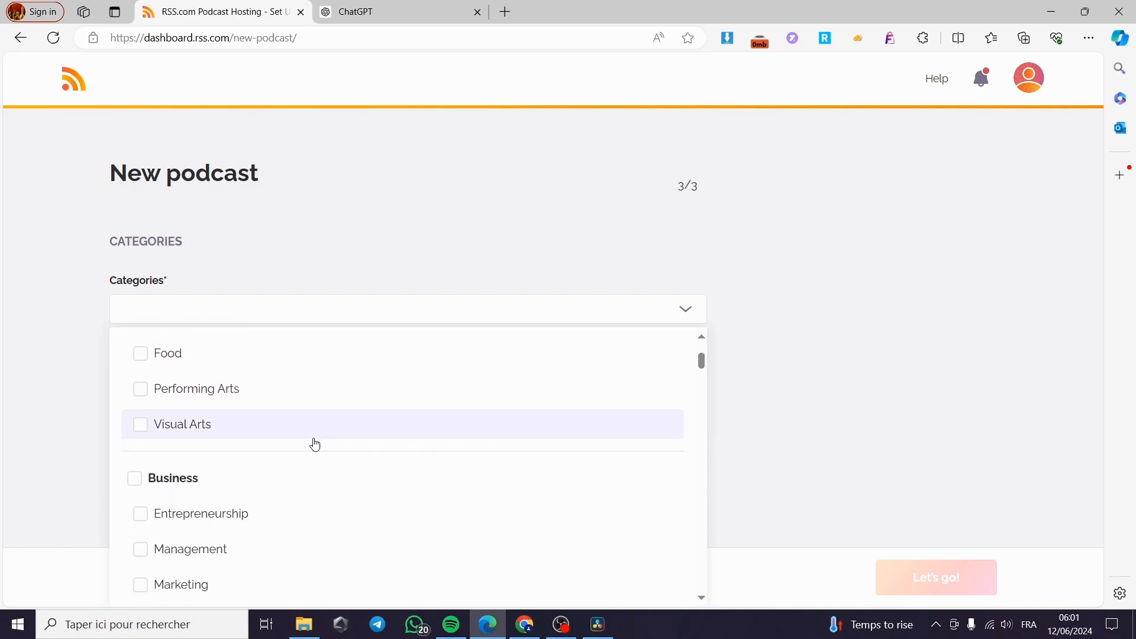
scroll(267, 429, down, 4)
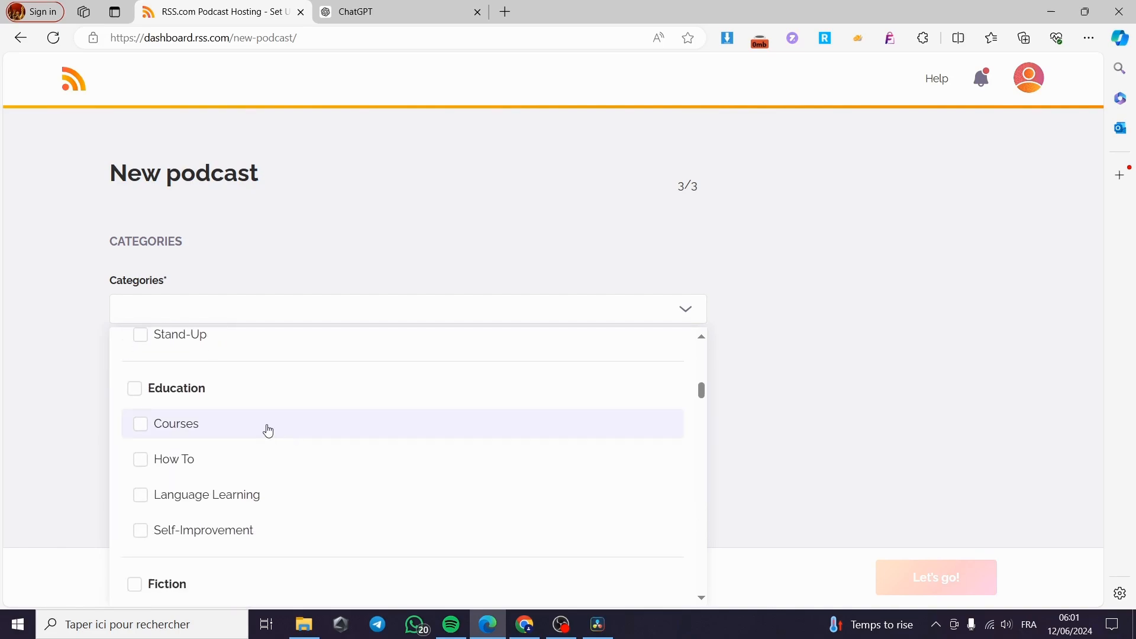
scroll(262, 424, up, 4)
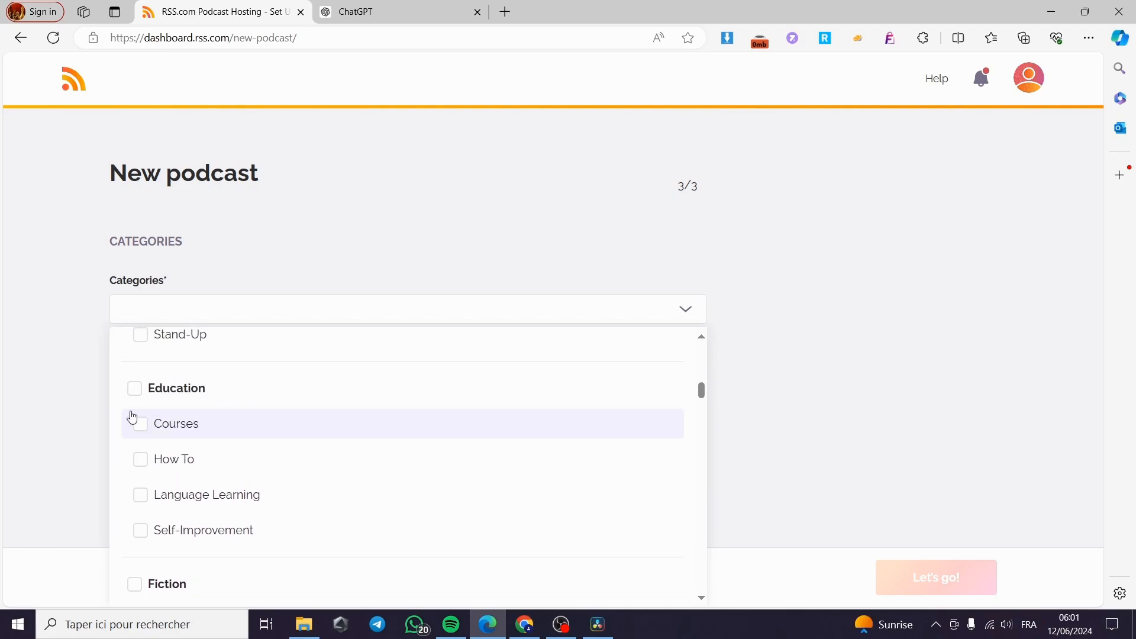
click(141, 466)
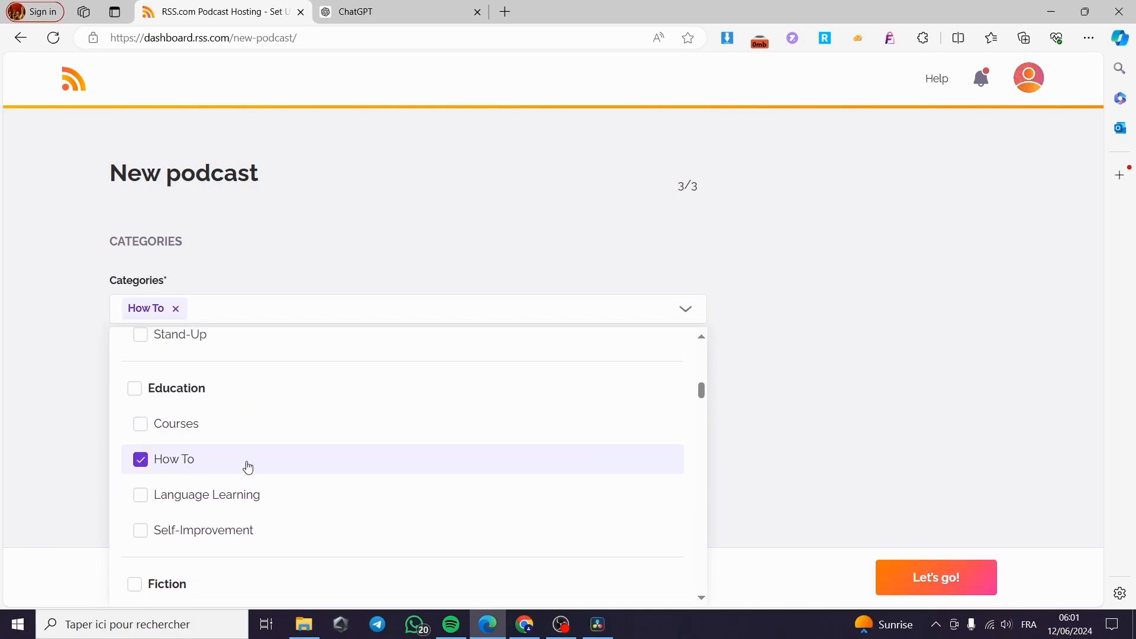
scroll(246, 462, down, 1)
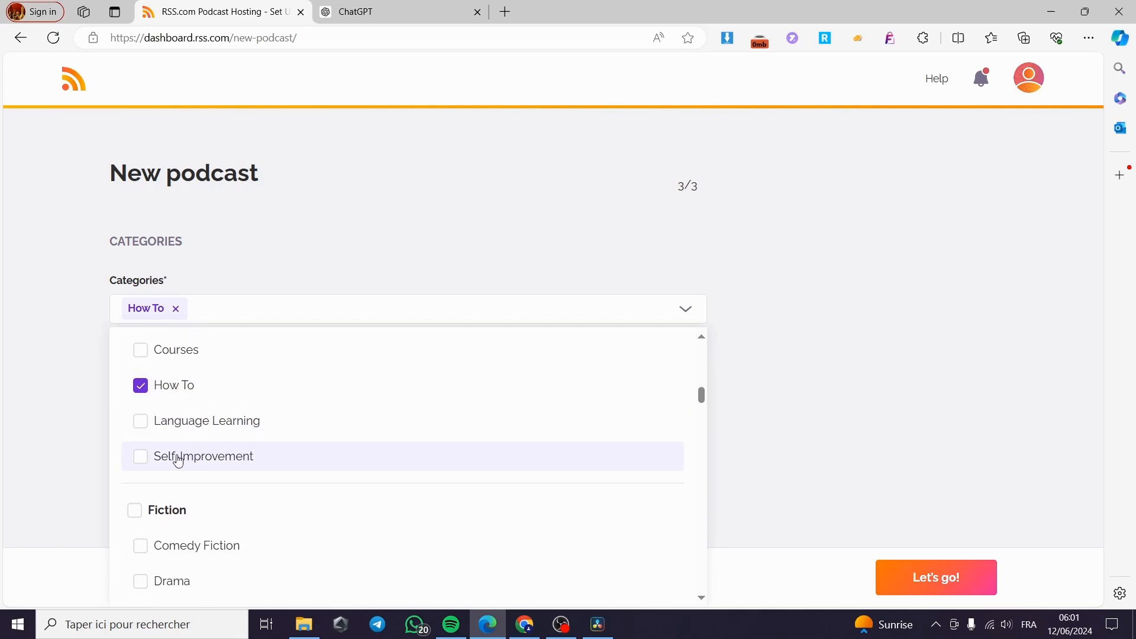
click(141, 461)
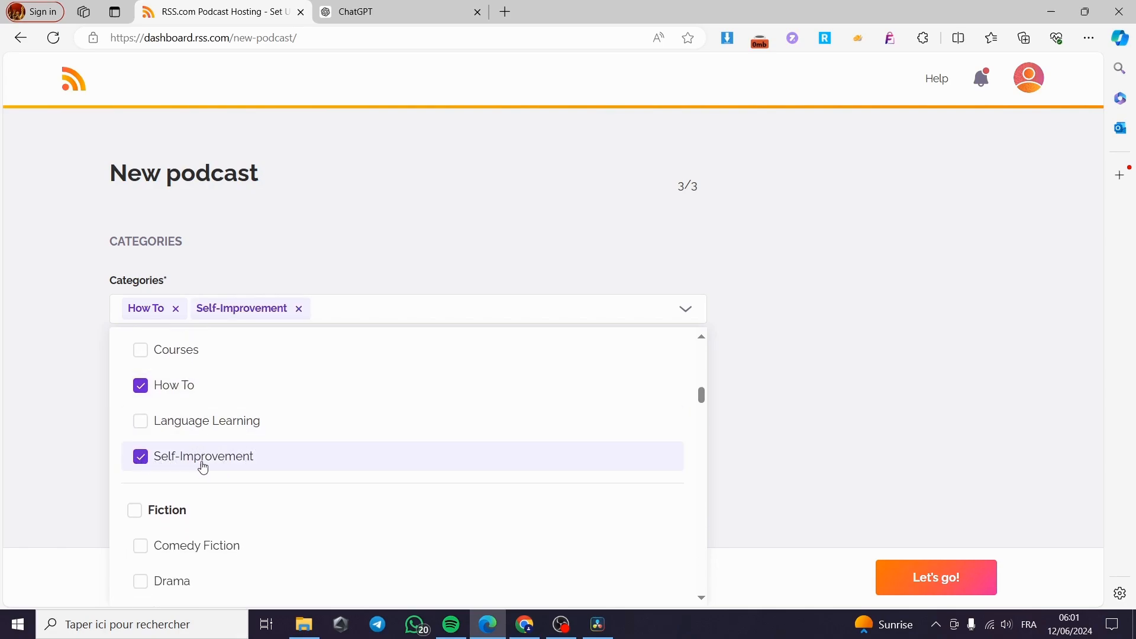
Close the list and set the Primary Category to Self-Improvement.
click(819, 401)
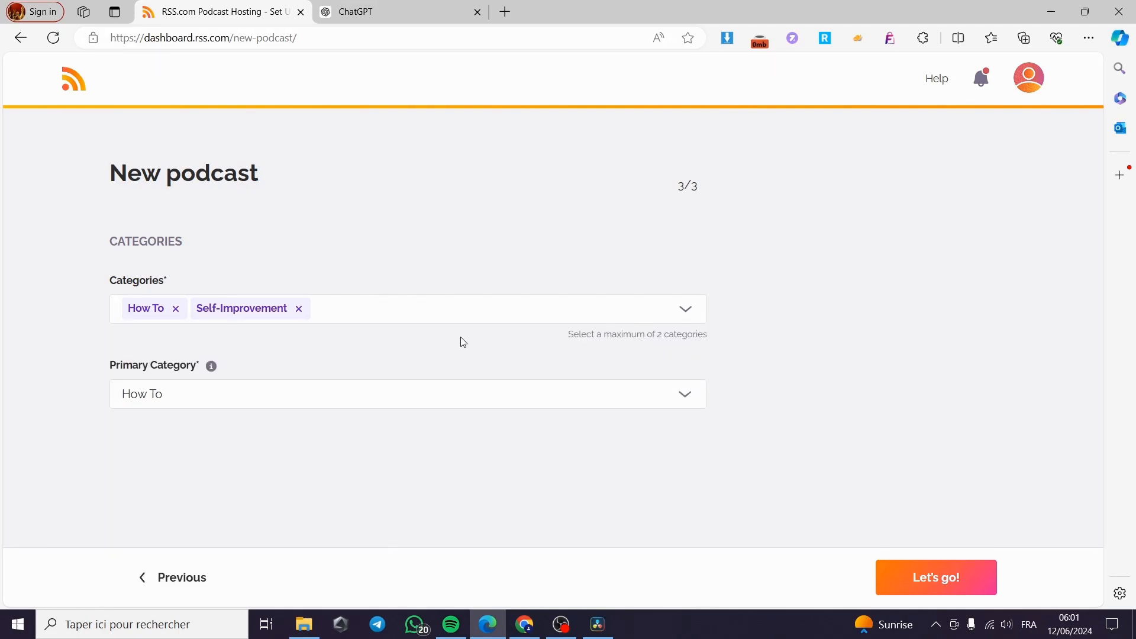
click(185, 394)
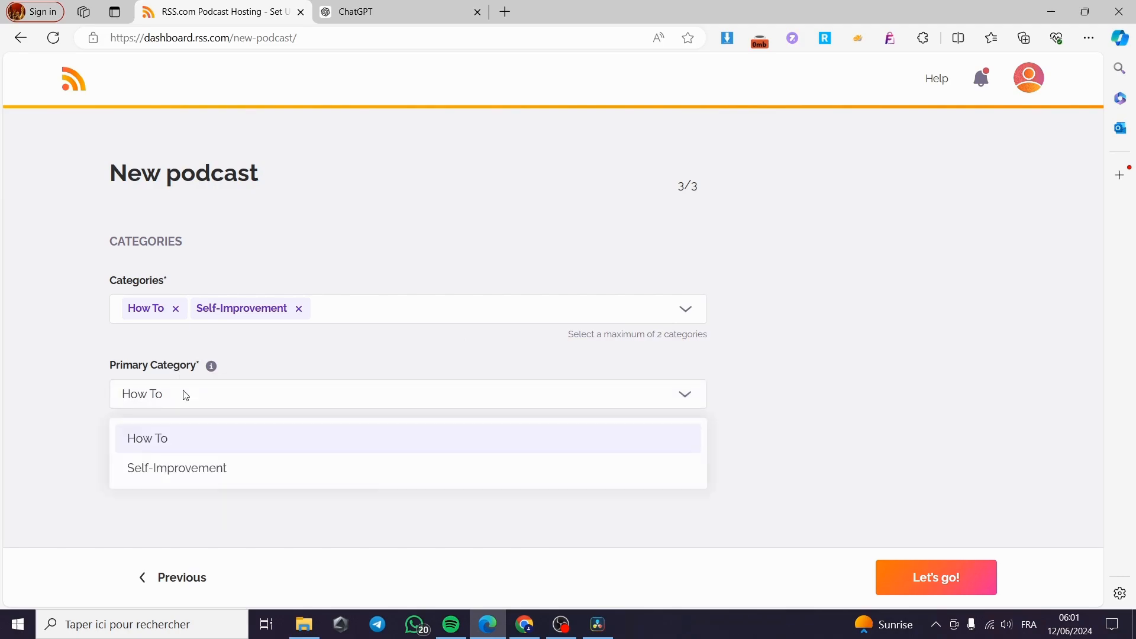
click(197, 477)
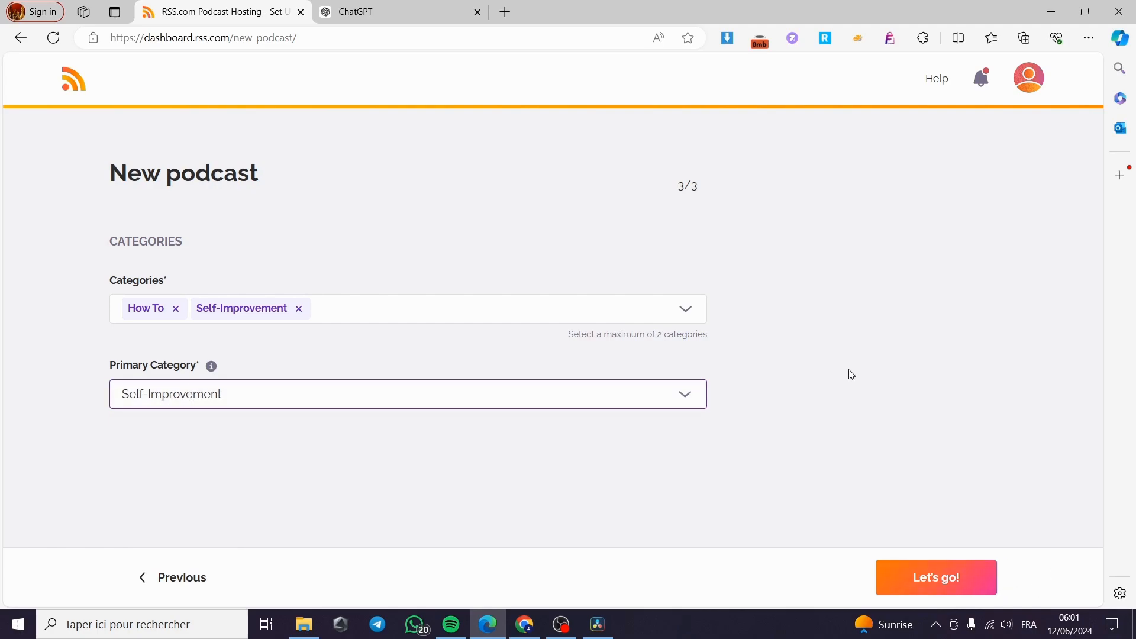
Create the podcast with Let's go! and review its title and author credit.
click(934, 585)
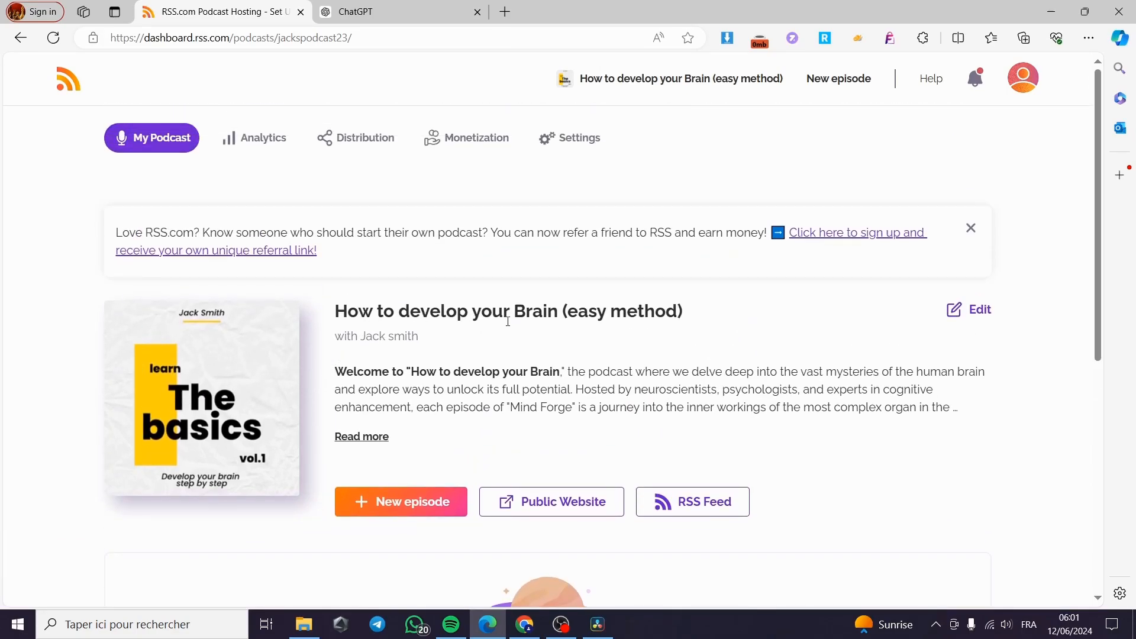
drag(684, 320, 335, 311)
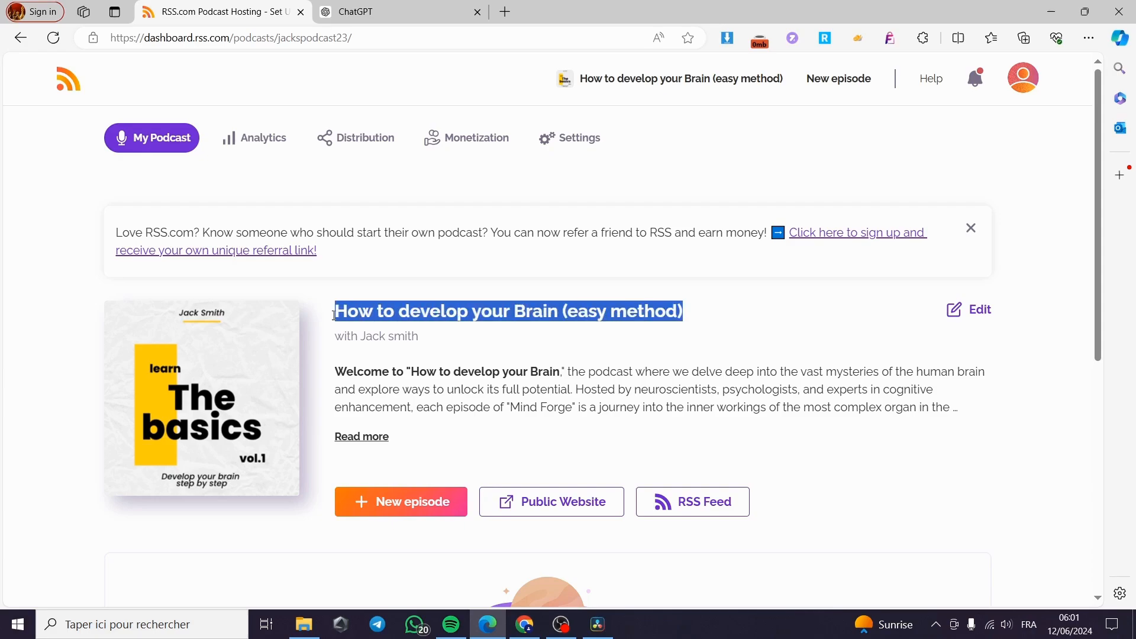
click(354, 362)
drag(418, 339, 365, 336)
click(366, 365)
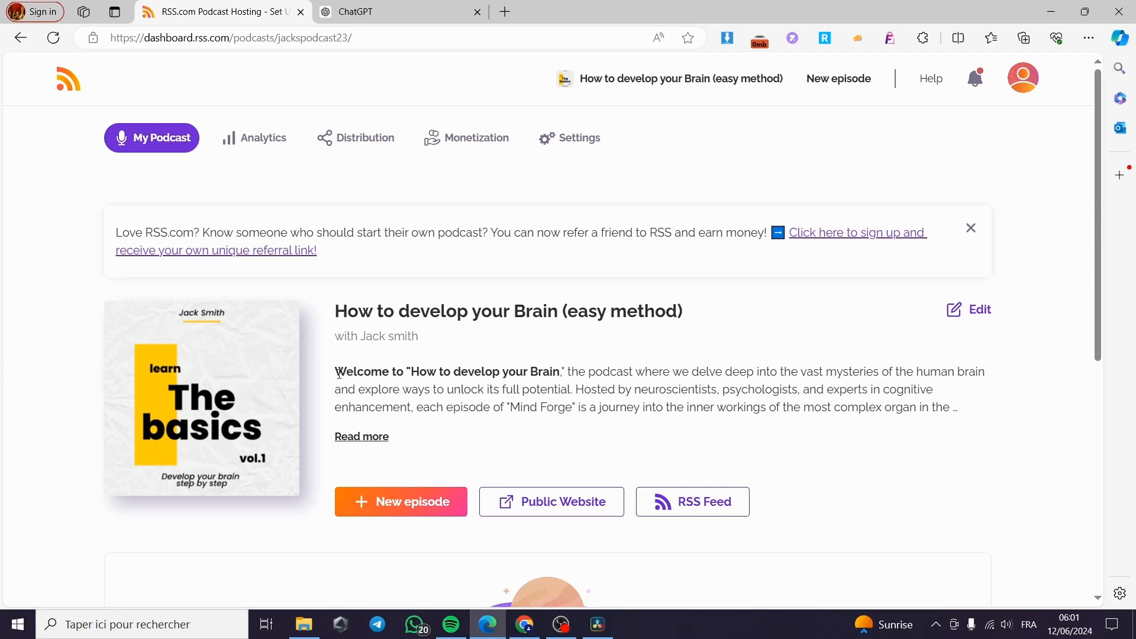
Check the full description under Read more, then copy the RSS feed link.
click(361, 437)
click(731, 552)
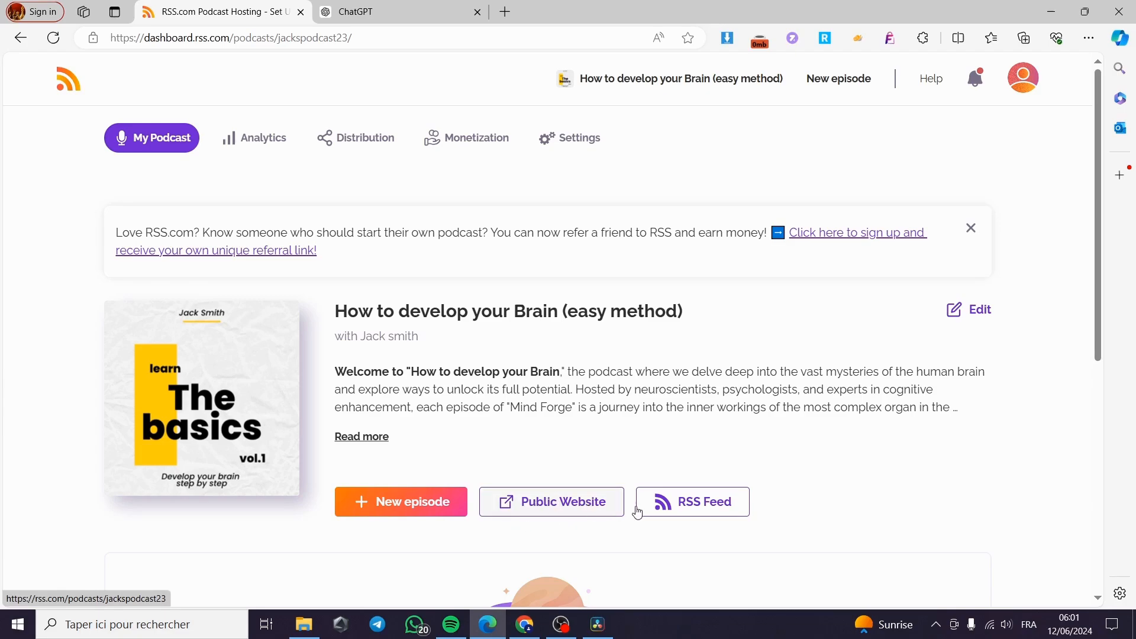
click(688, 504)
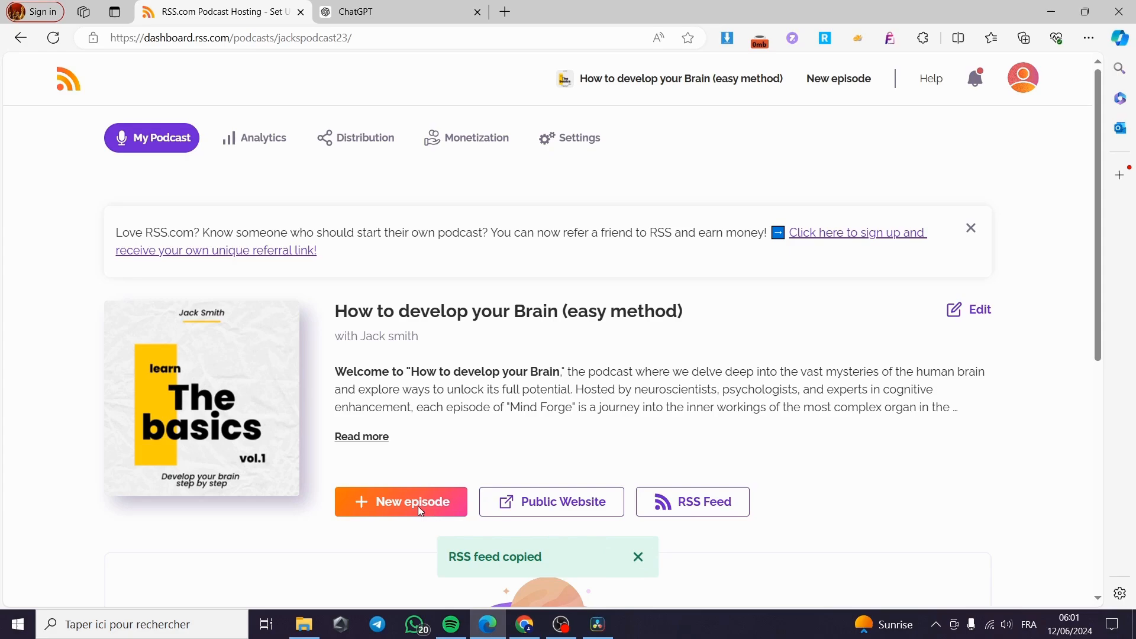
click(373, 507)
scroll(321, 410, down, 3)
scroll(355, 411, up, 3)
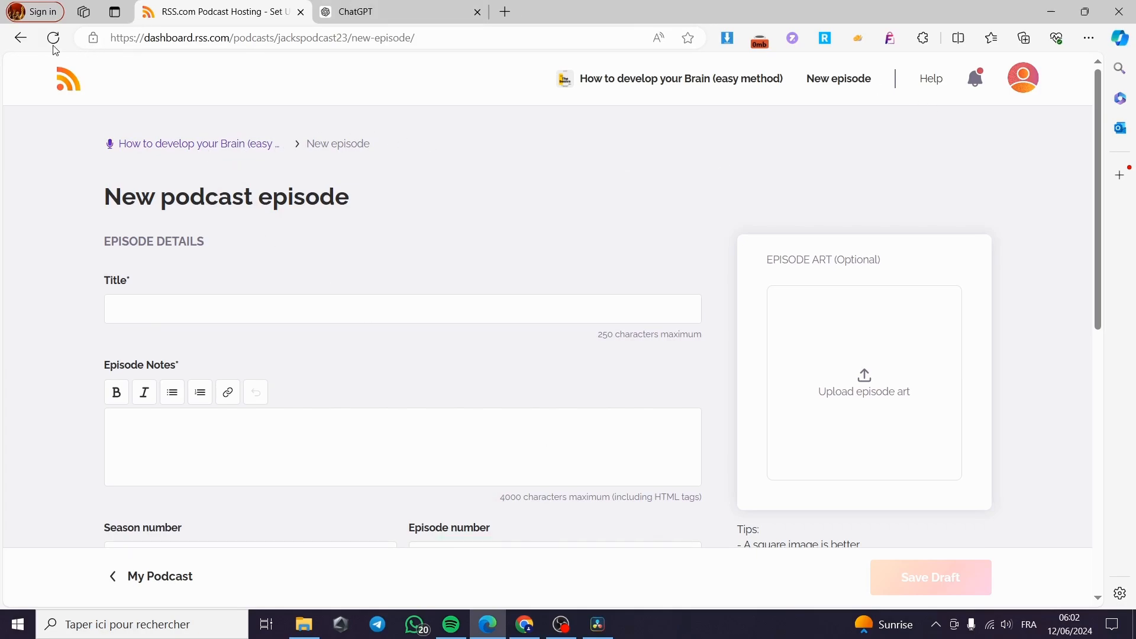
click(21, 38)
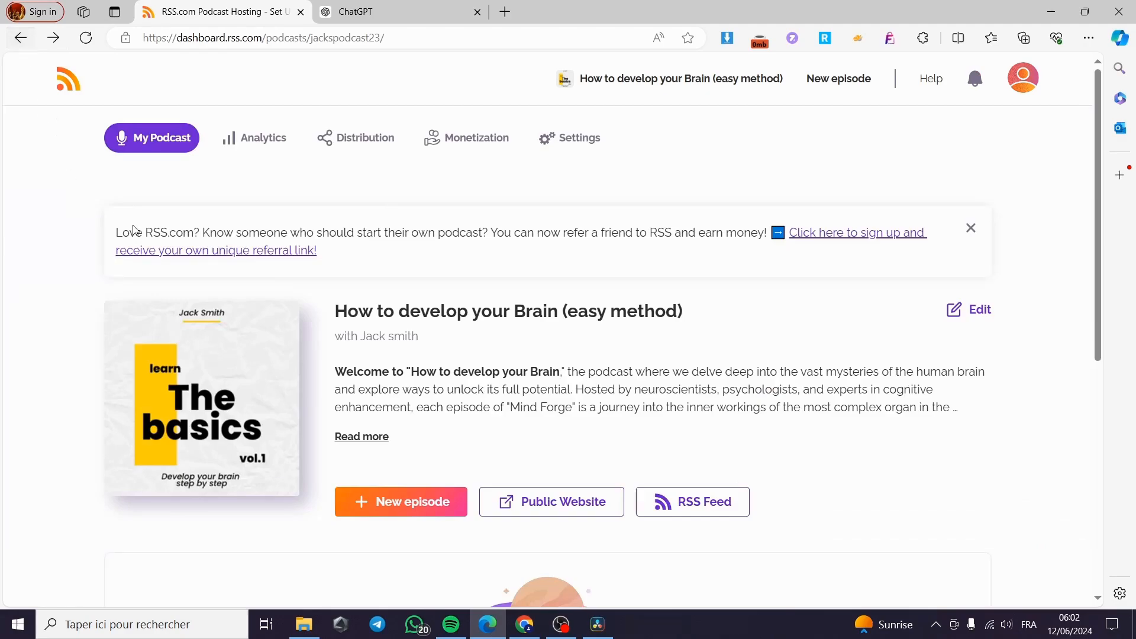
scroll(686, 387, down, 6)
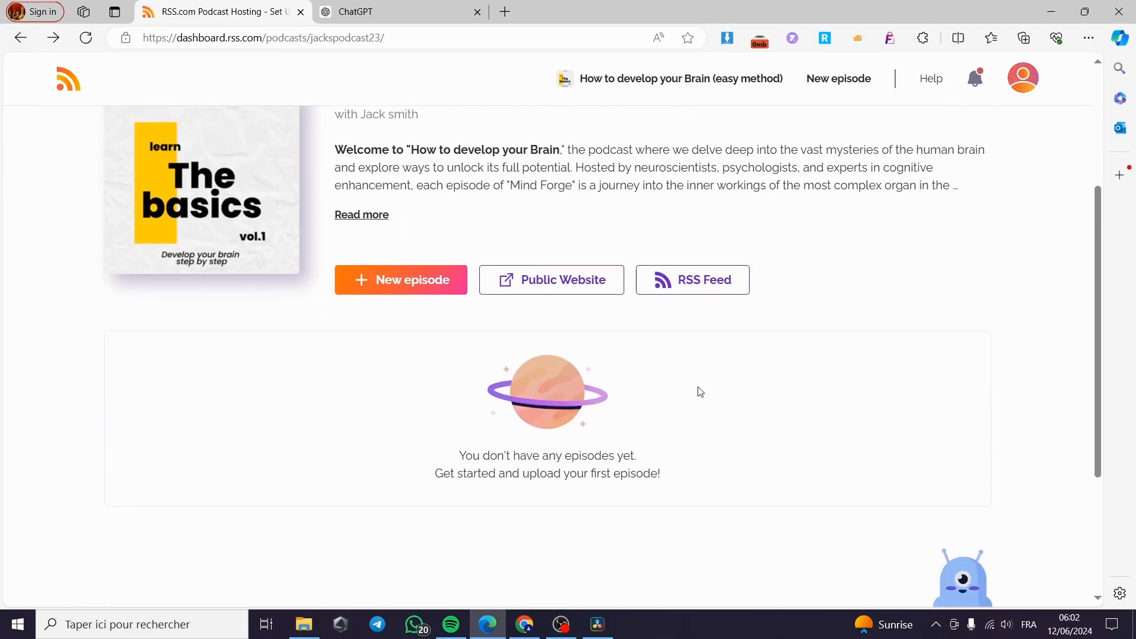
scroll(700, 390, up, 6)
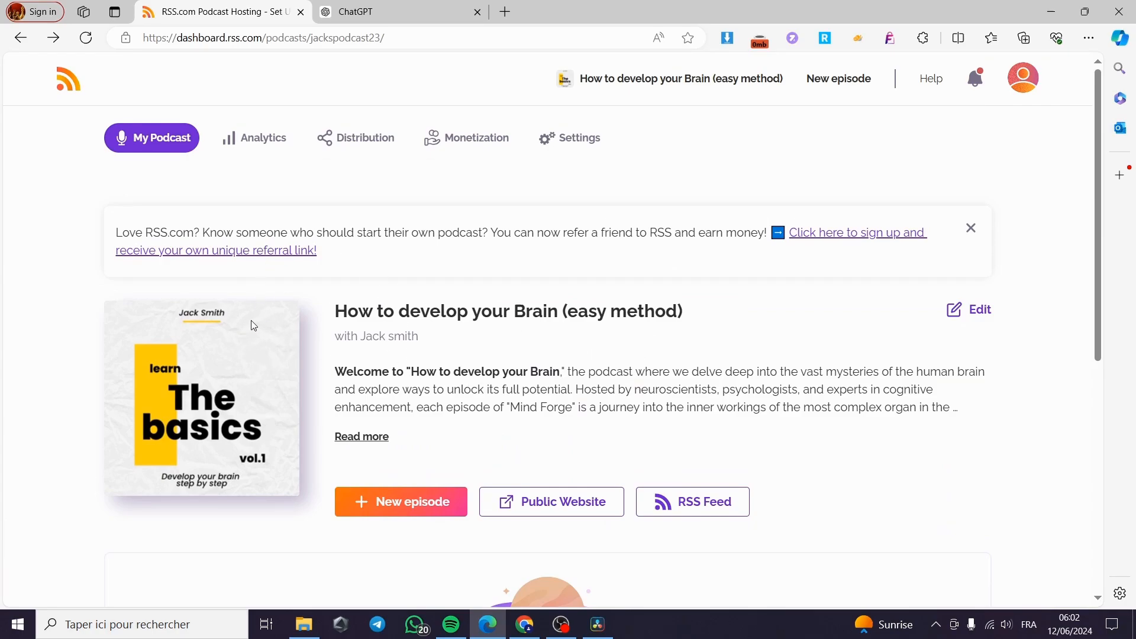
click(355, 147)
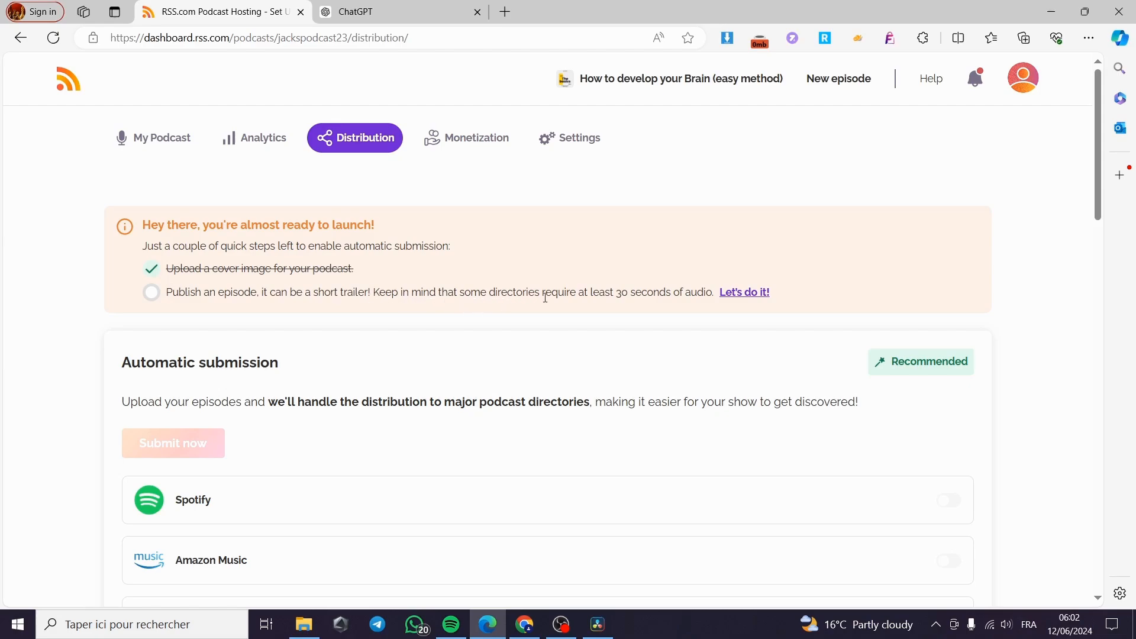
click(754, 300)
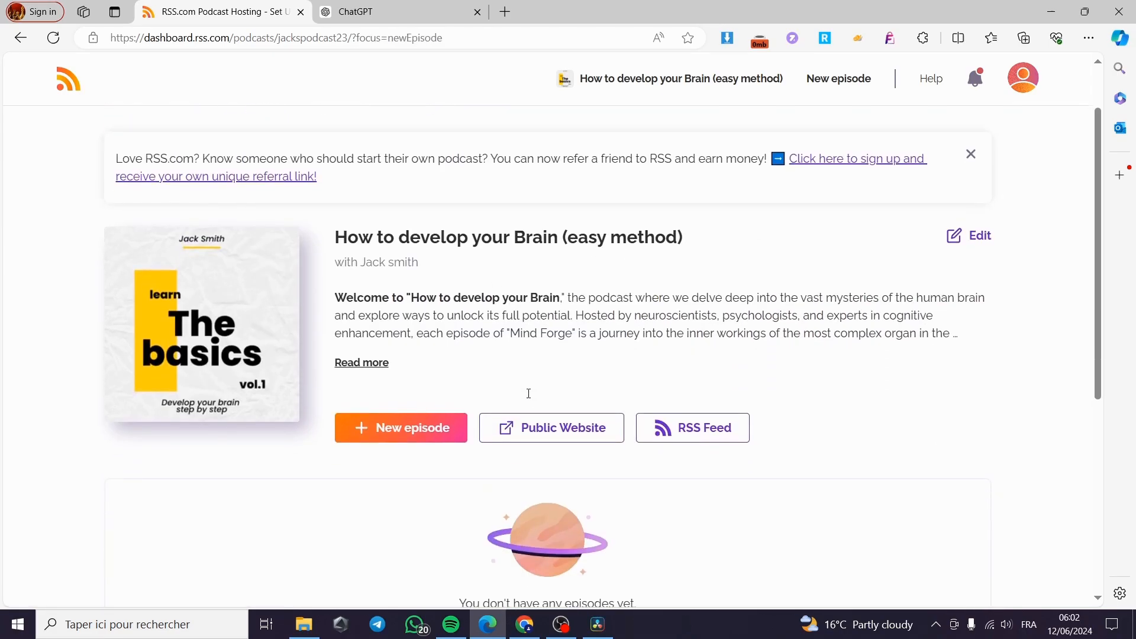
scroll(464, 423, down, 5)
scroll(464, 419, up, 1)
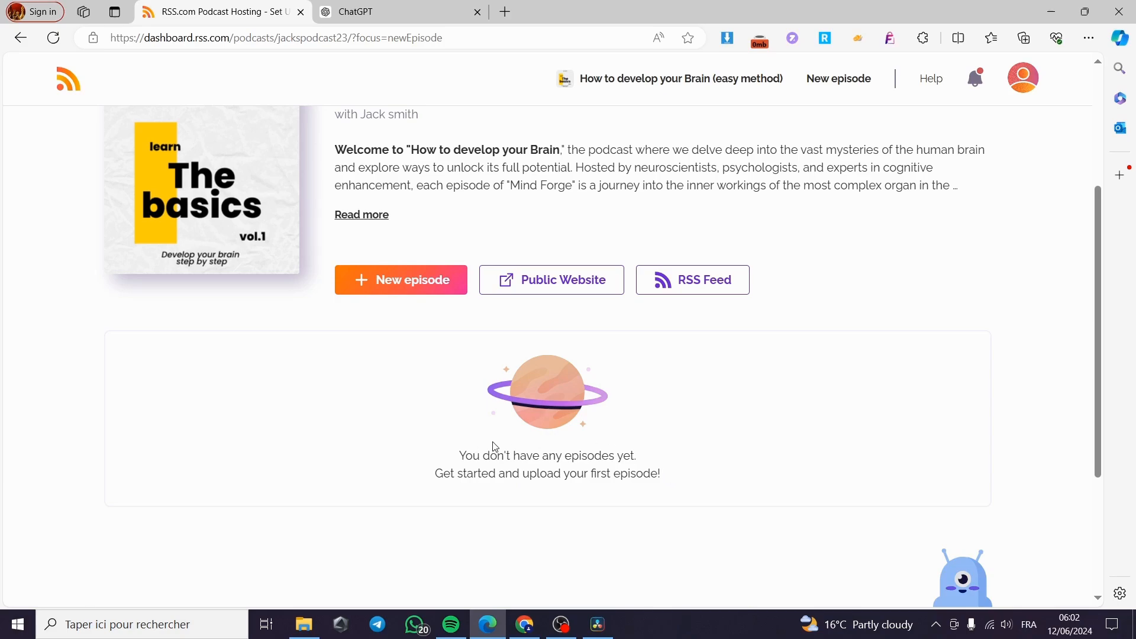
key(alt+Left)
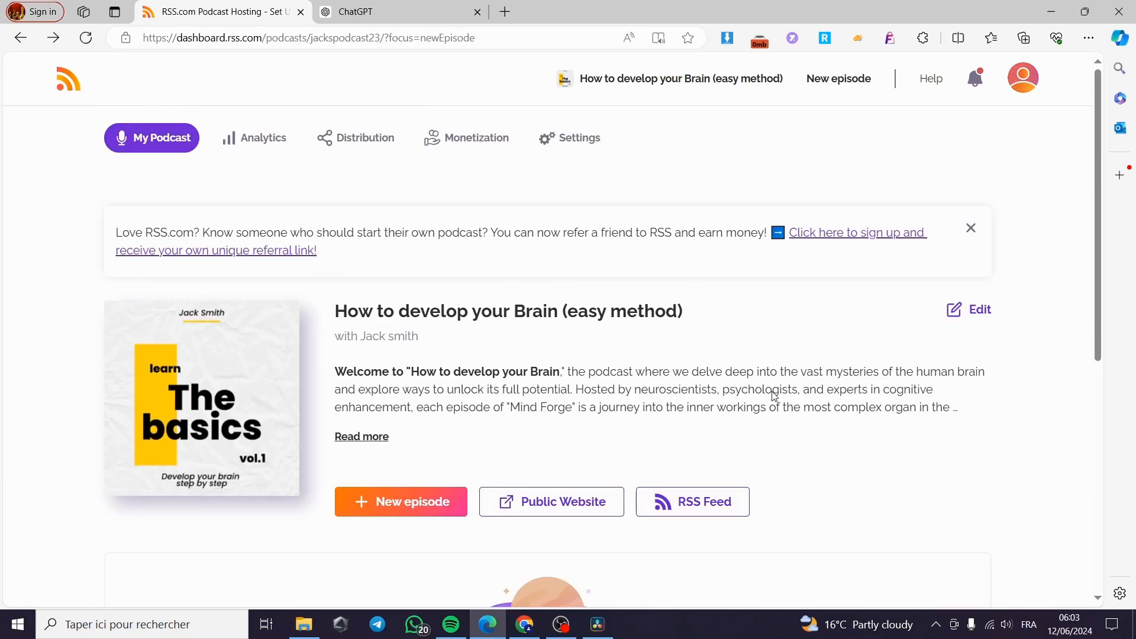
scroll(734, 366, down, 1)
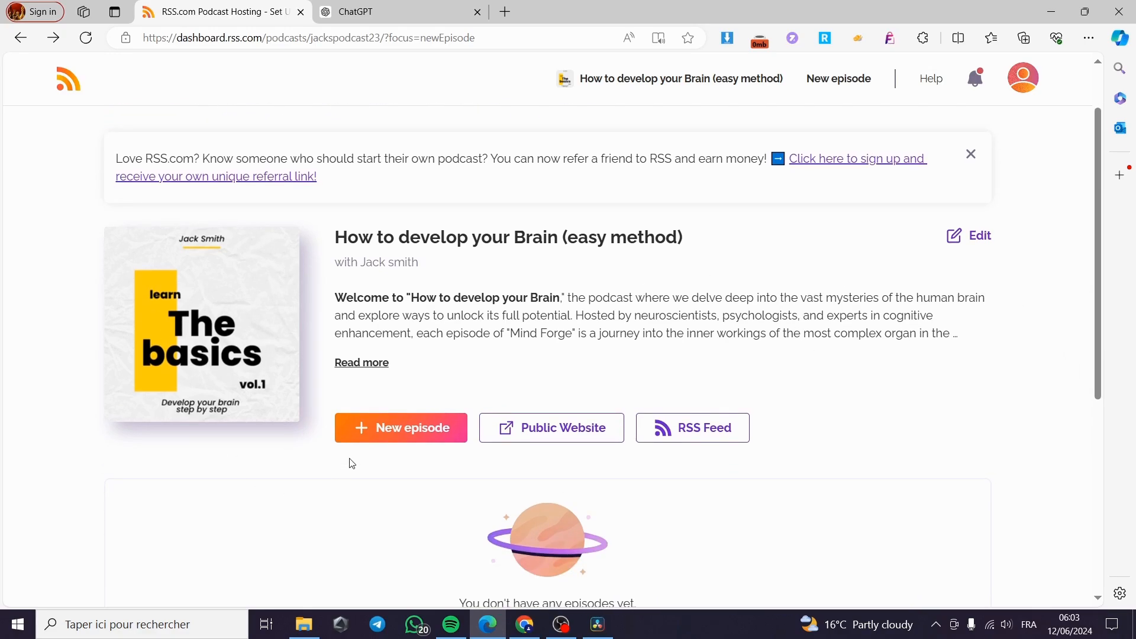
Start a new episode titled 'How to develop your Brain (easy method) ep1' using the saved name.
click(379, 429)
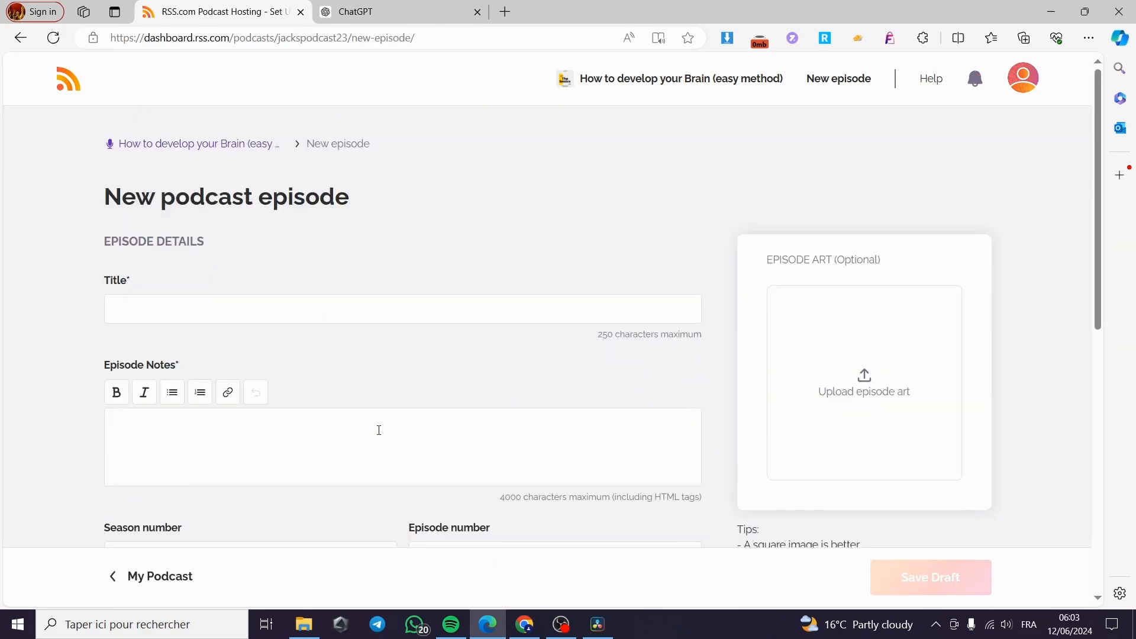
click(158, 307)
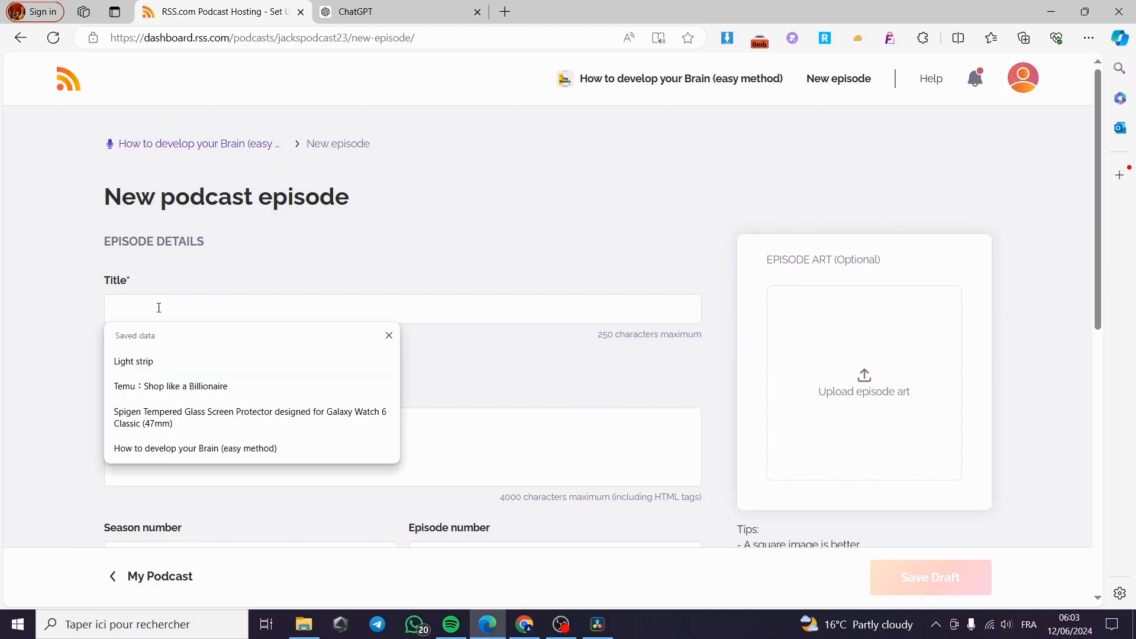
click(190, 448)
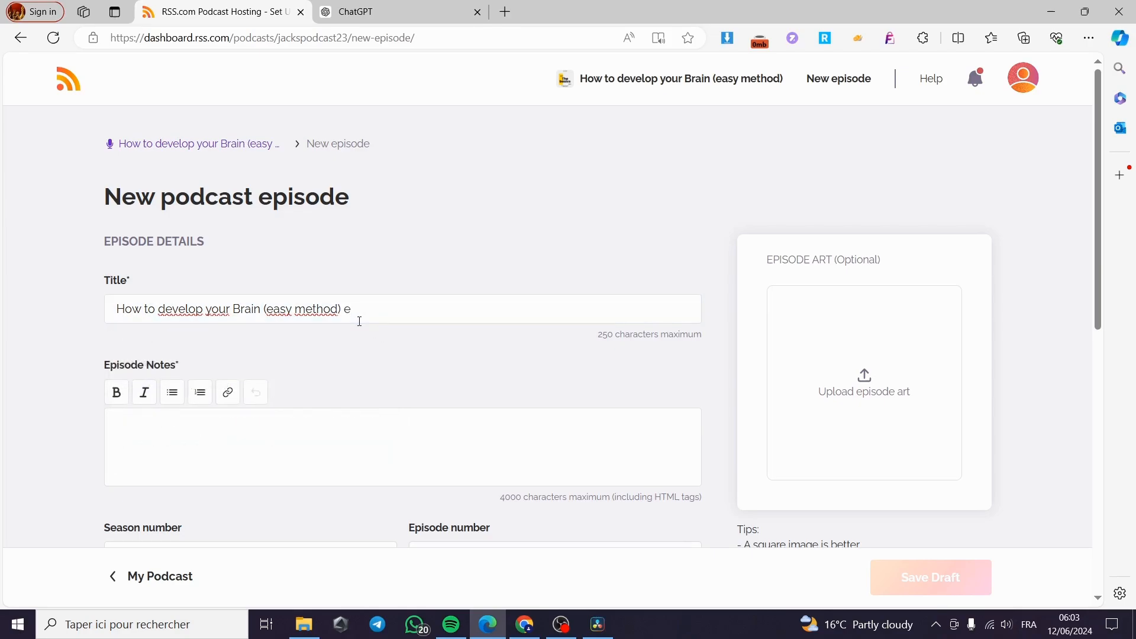
text(e^p)
Copy the episode title into Episode Notes as the notes text.
click(242, 429)
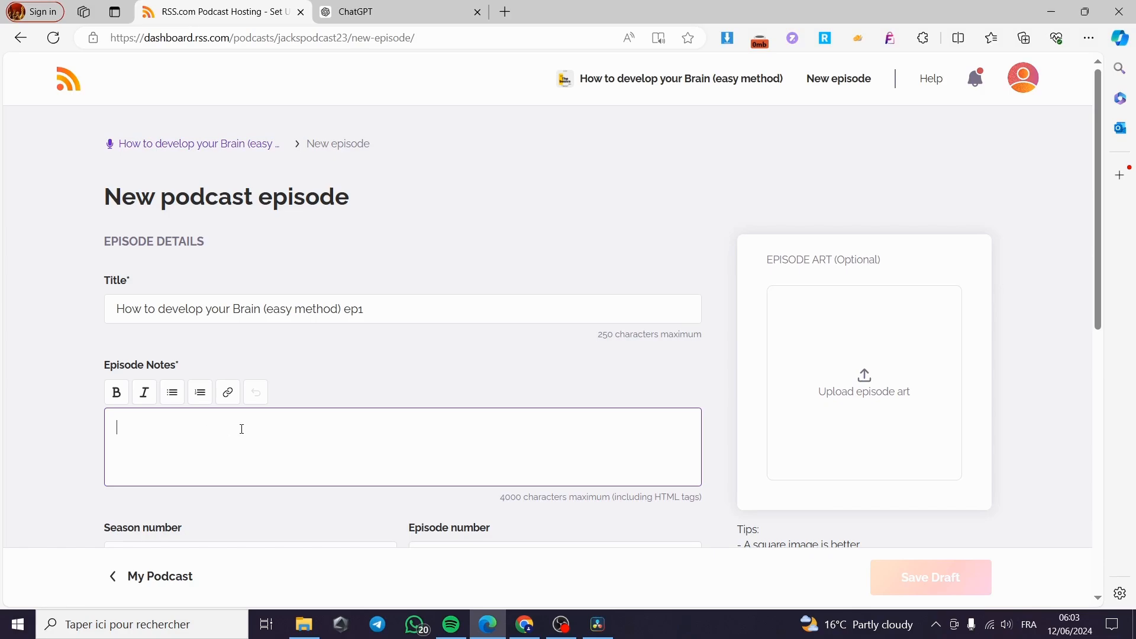
drag(363, 309, 95, 310)
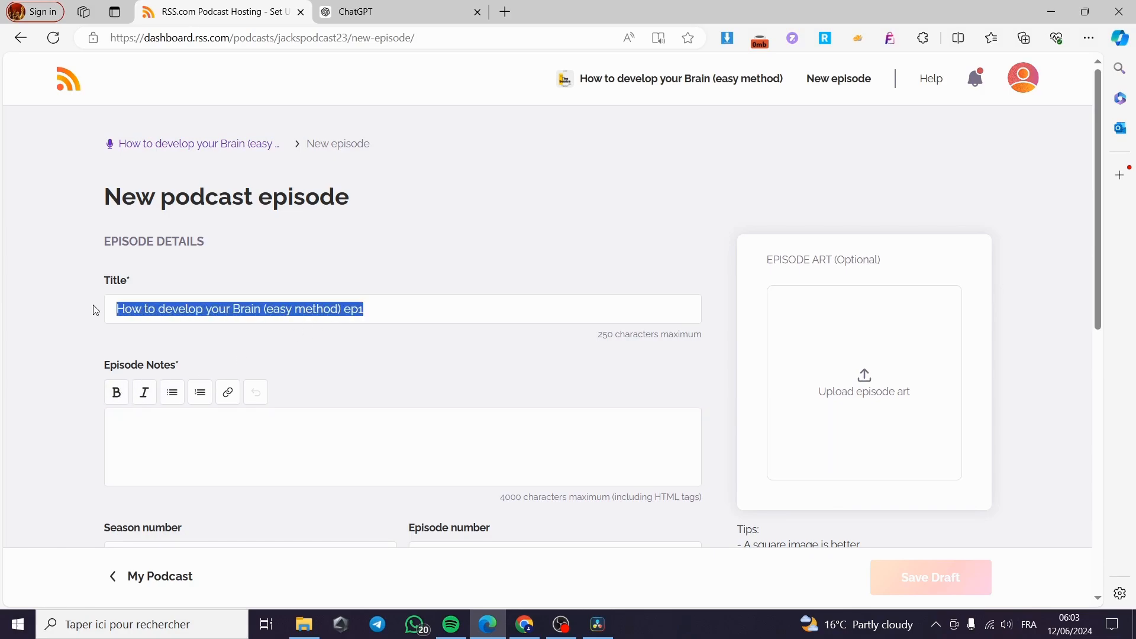
key(ctrl+c)
click(177, 436)
key(ctrl+v)
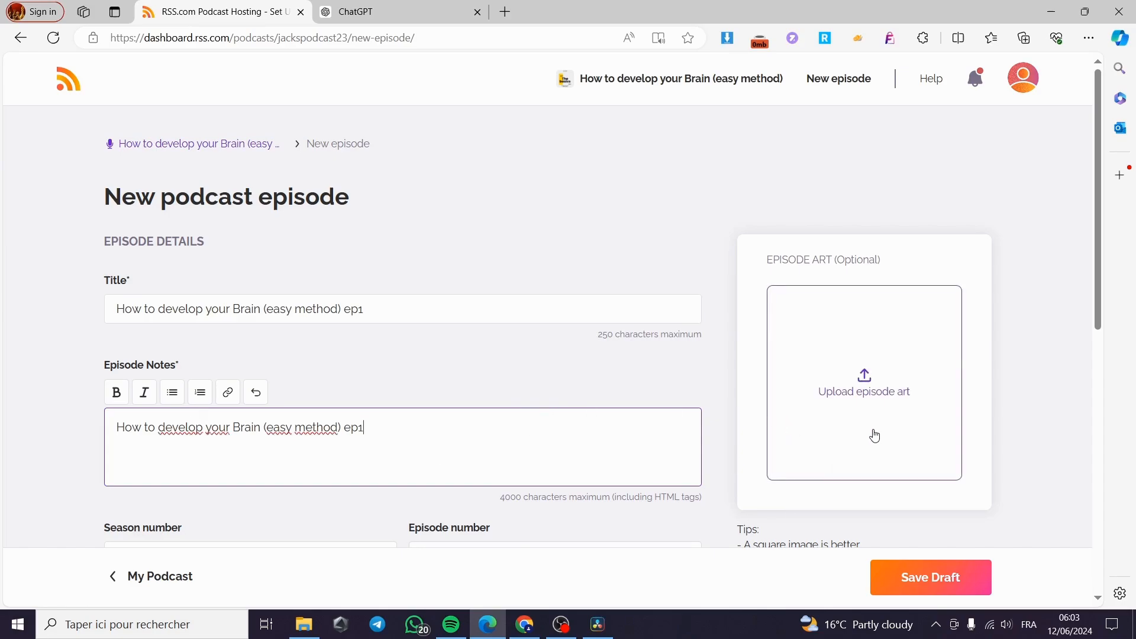
Upload the 'Untitled design (4)' image as the episode art.
click(897, 398)
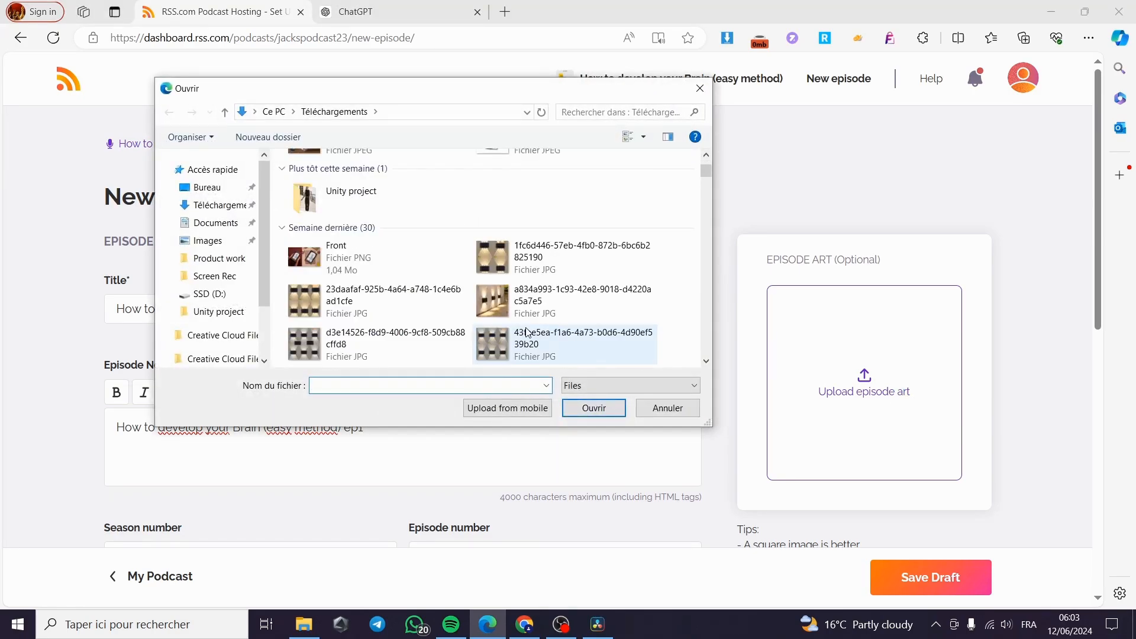
scroll(538, 338, down, 5)
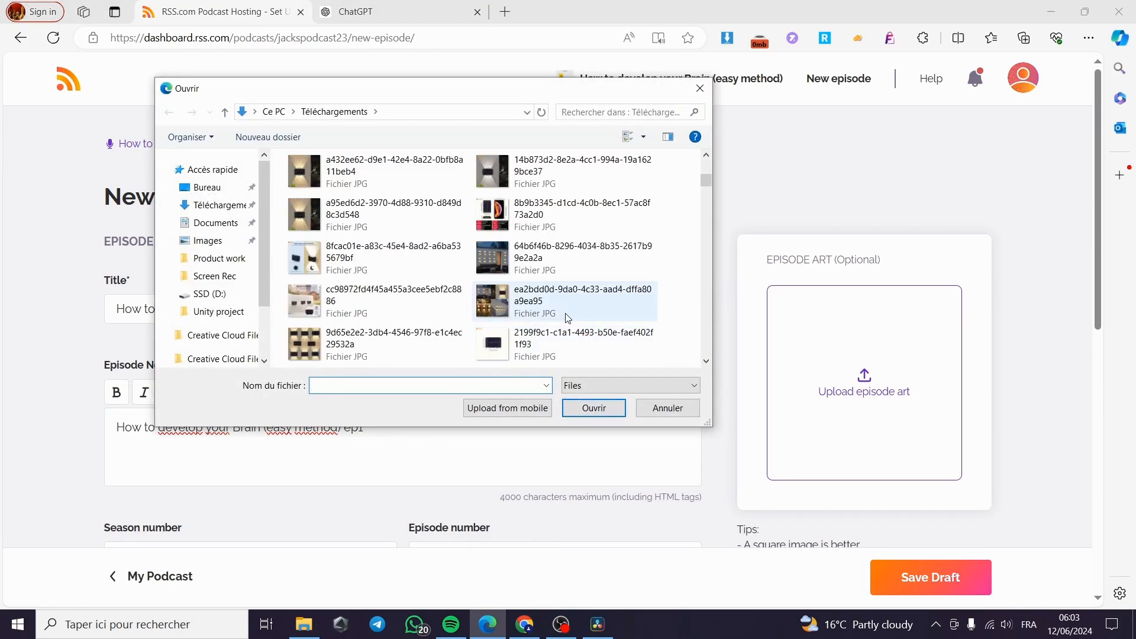
scroll(562, 318, down, 8)
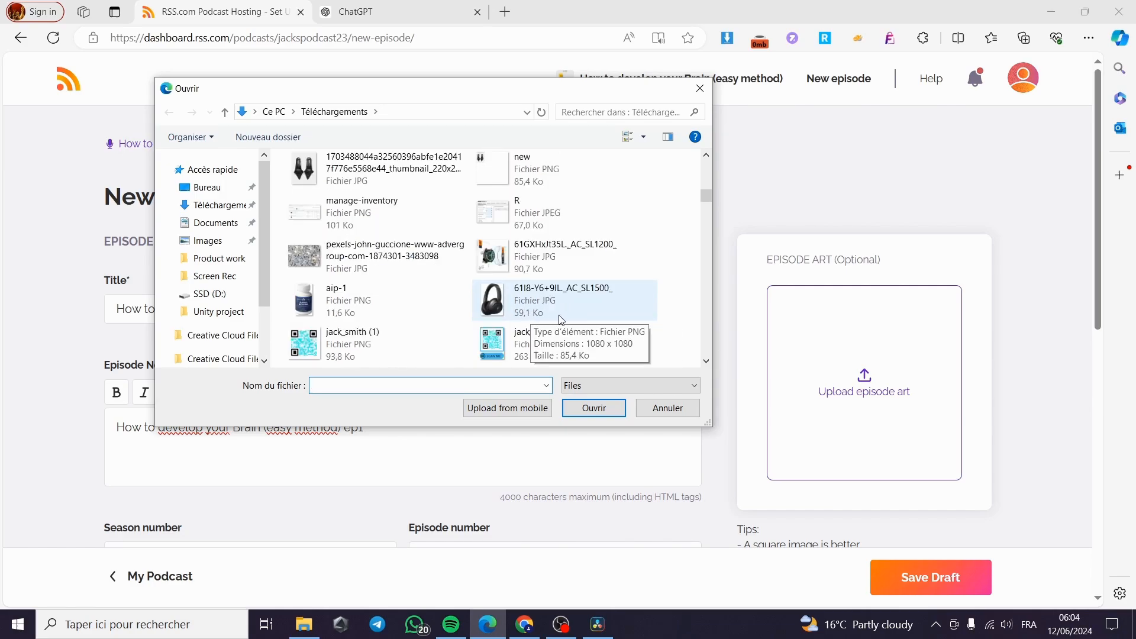
scroll(562, 319, up, 3)
click(346, 262)
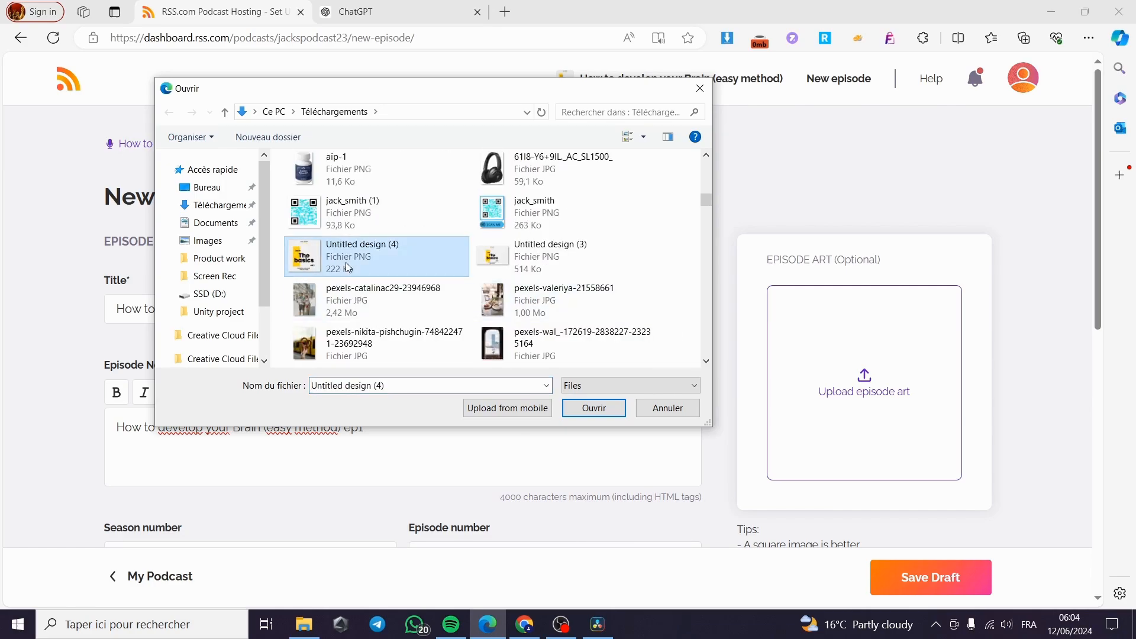
click(615, 407)
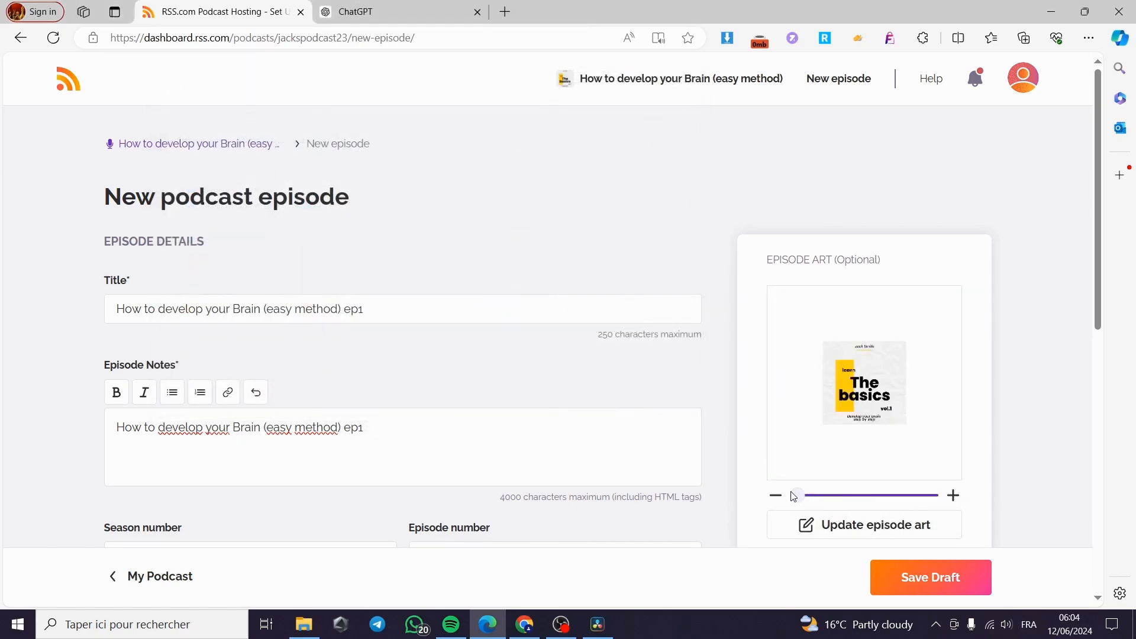
scroll(1021, 481, down, 1)
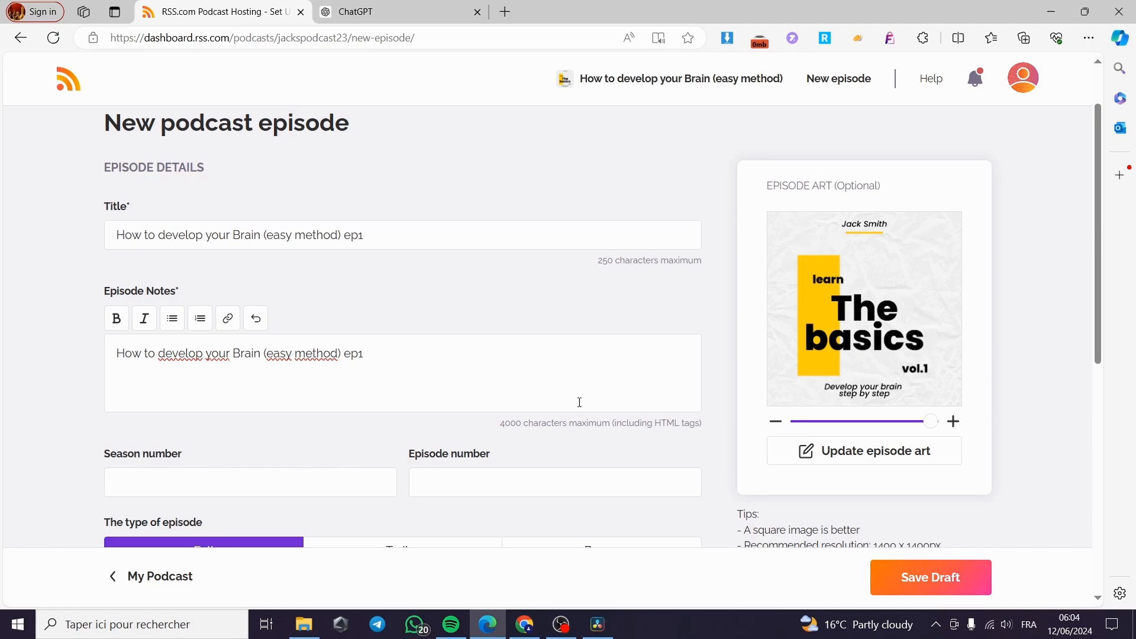
scroll(296, 432, down, 1)
Enter 1 as the season and episode number.
click(139, 402)
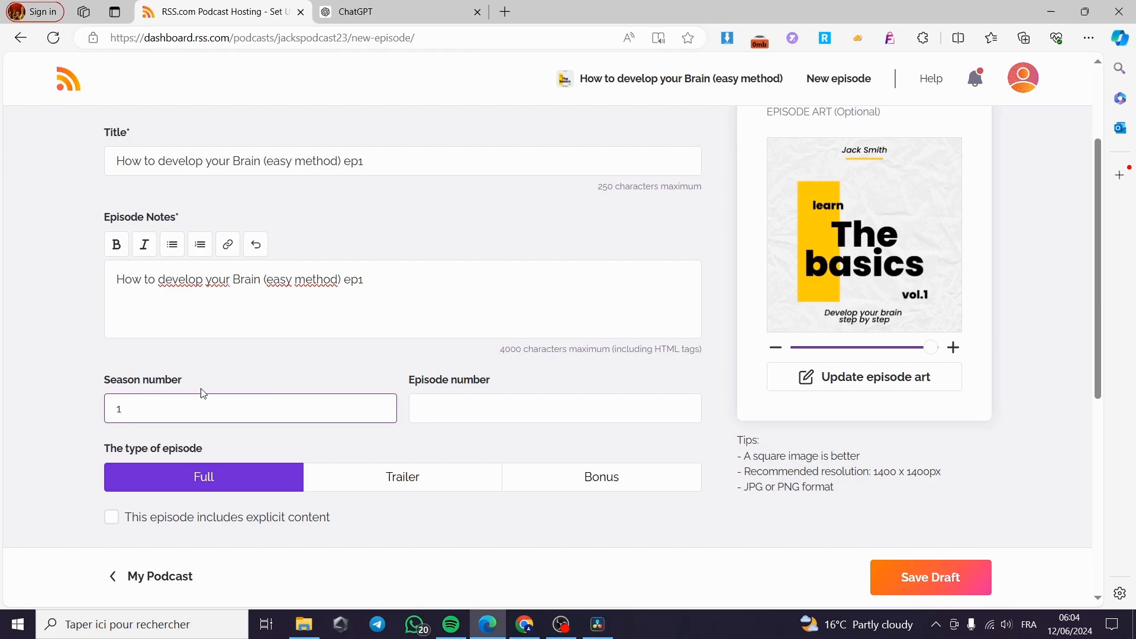
click(447, 407)
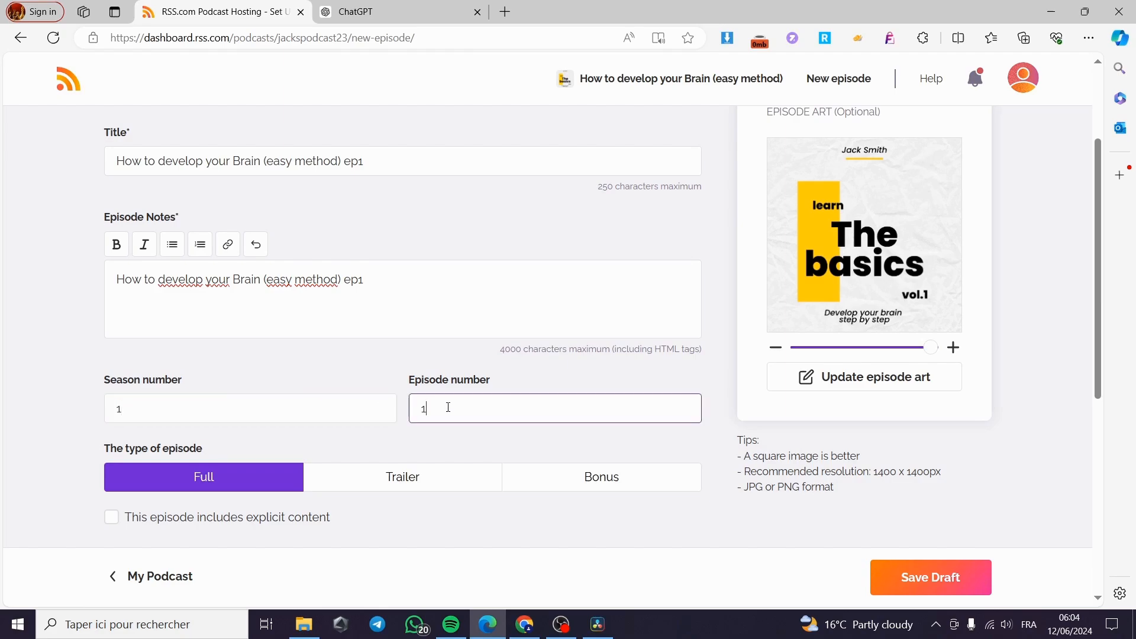
text(1)
scroll(448, 407, down, 1)
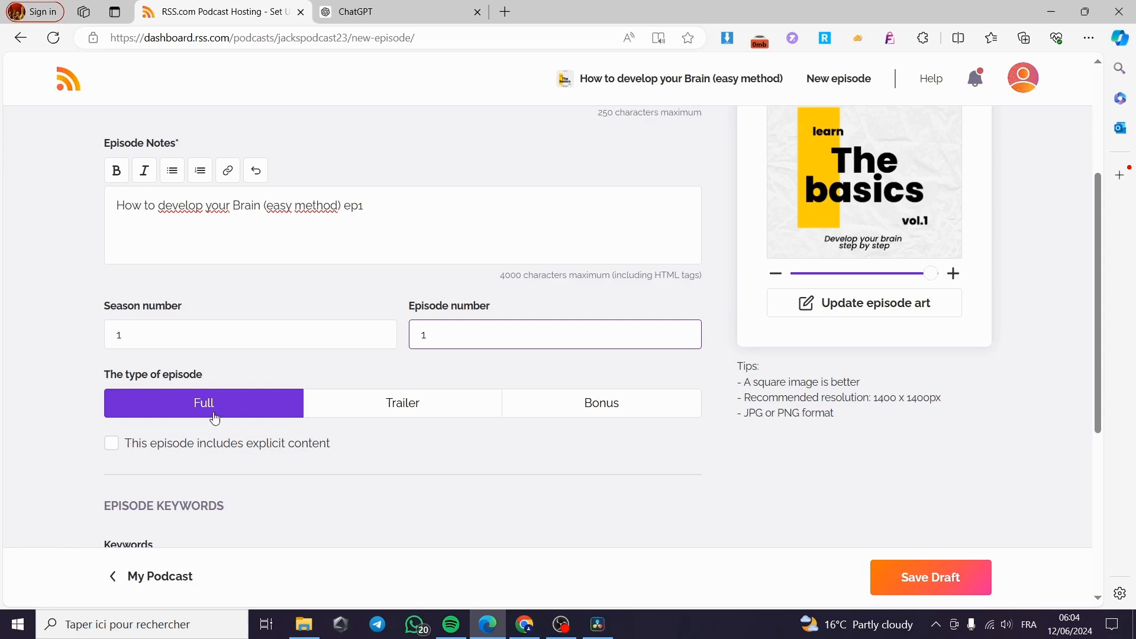
Set the episode type to Trailer and leave explicit content unchecked.
click(454, 411)
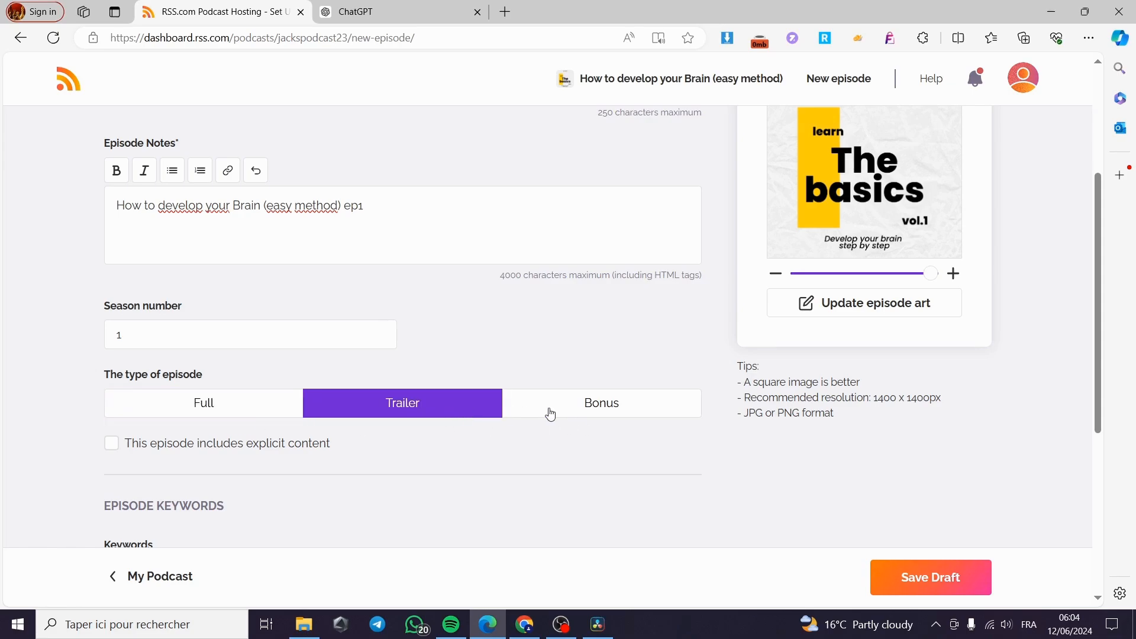
click(601, 409)
click(400, 408)
scroll(417, 410, down, 1)
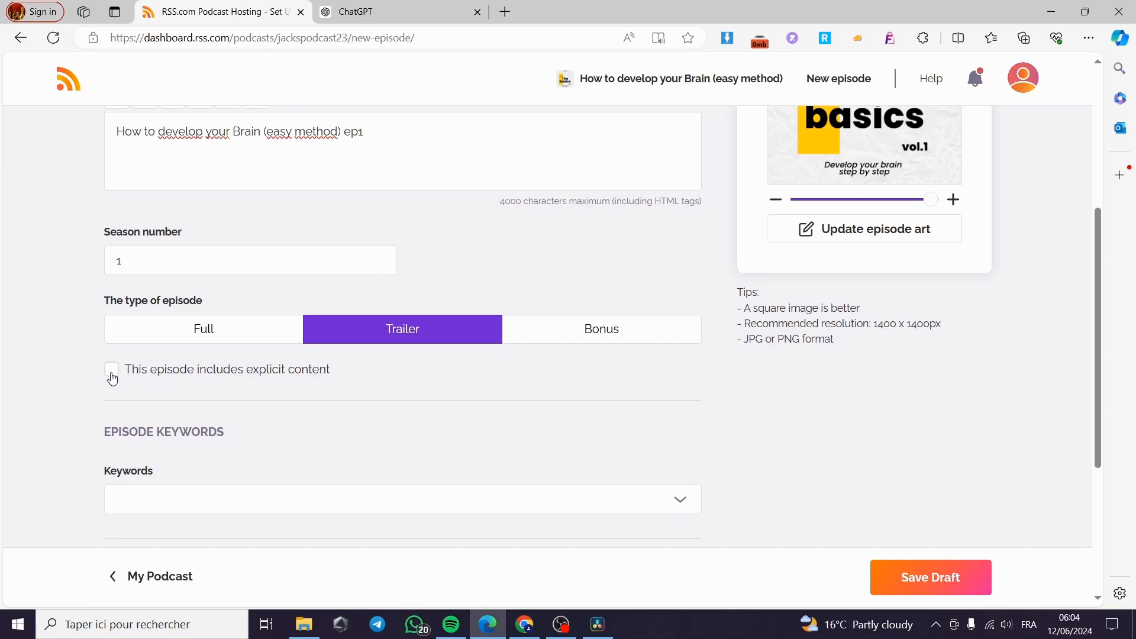
click(112, 372)
click(112, 373)
scroll(334, 383, down, 2)
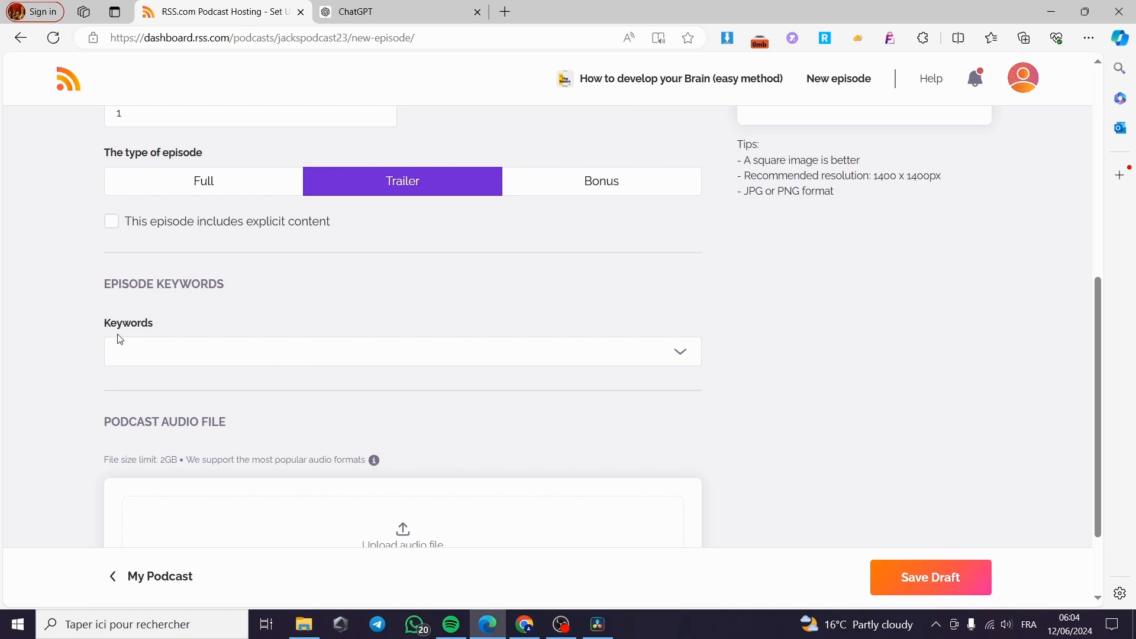
Add 'brain' as a new keyword for the episode.
click(252, 358)
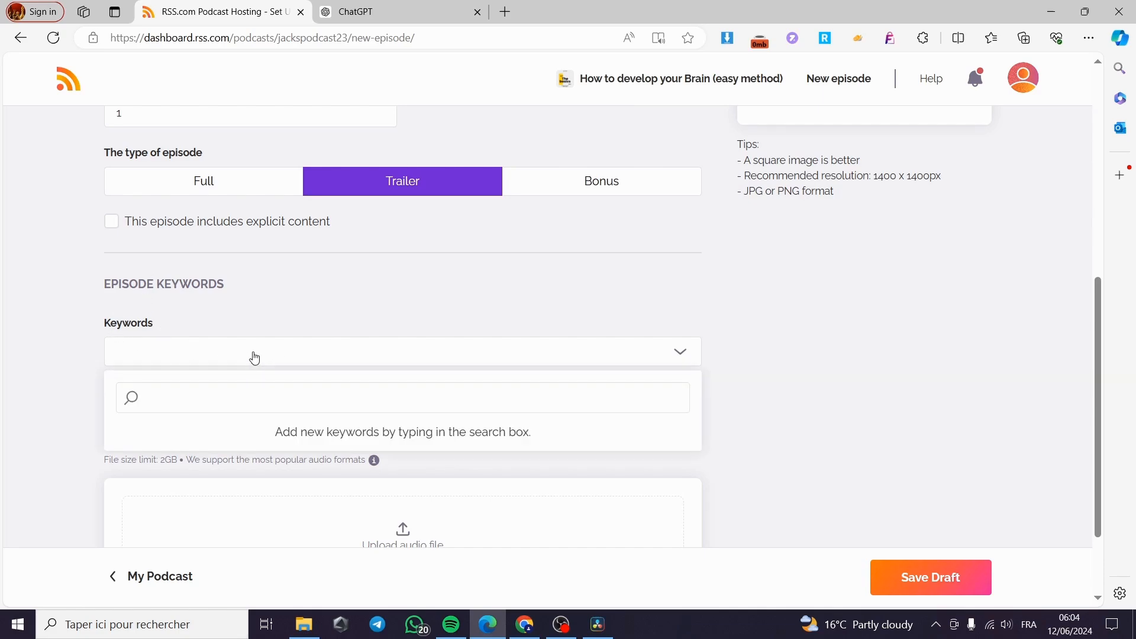
click(249, 360)
click(236, 363)
text(brain)
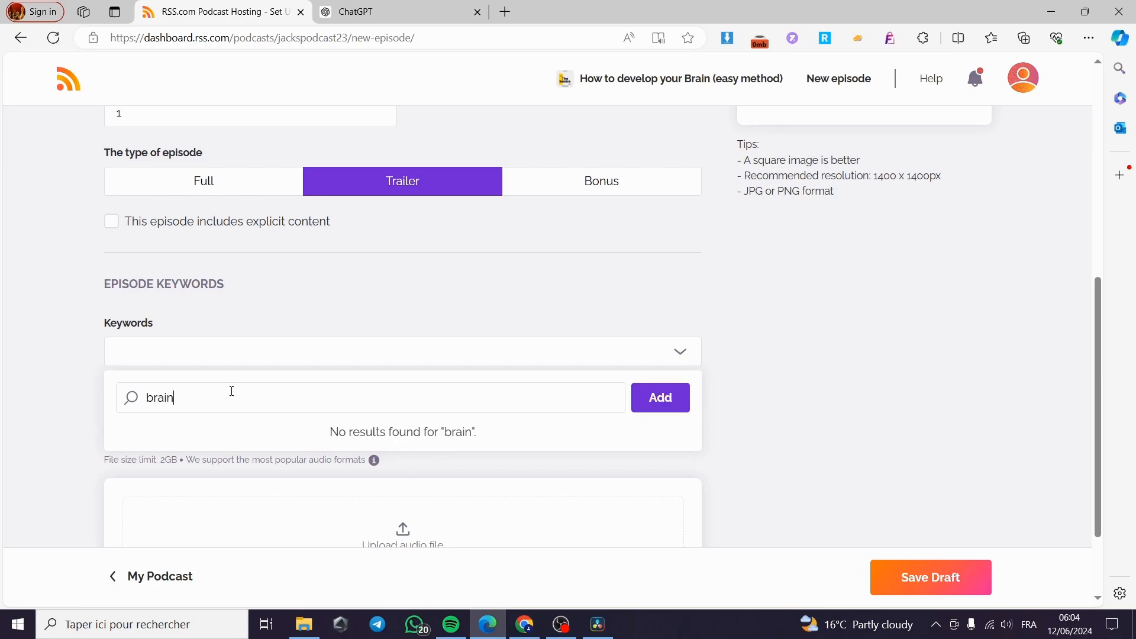
key(Return)
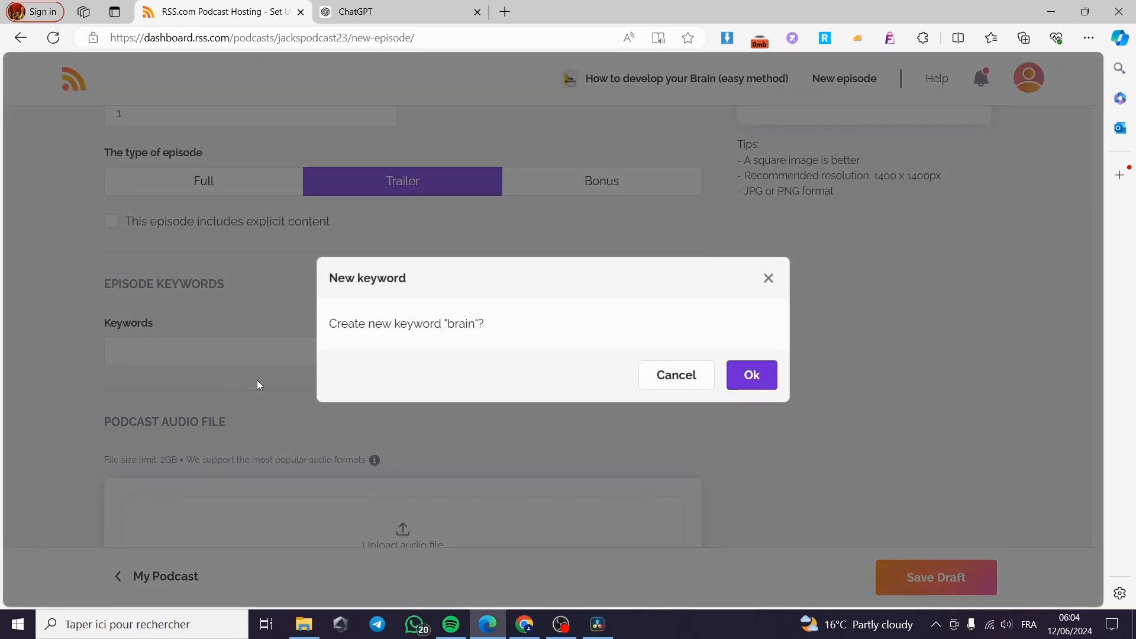
click(757, 377)
Create and add the keywords 'self improvement' and 'lifestyle'.
click(213, 357)
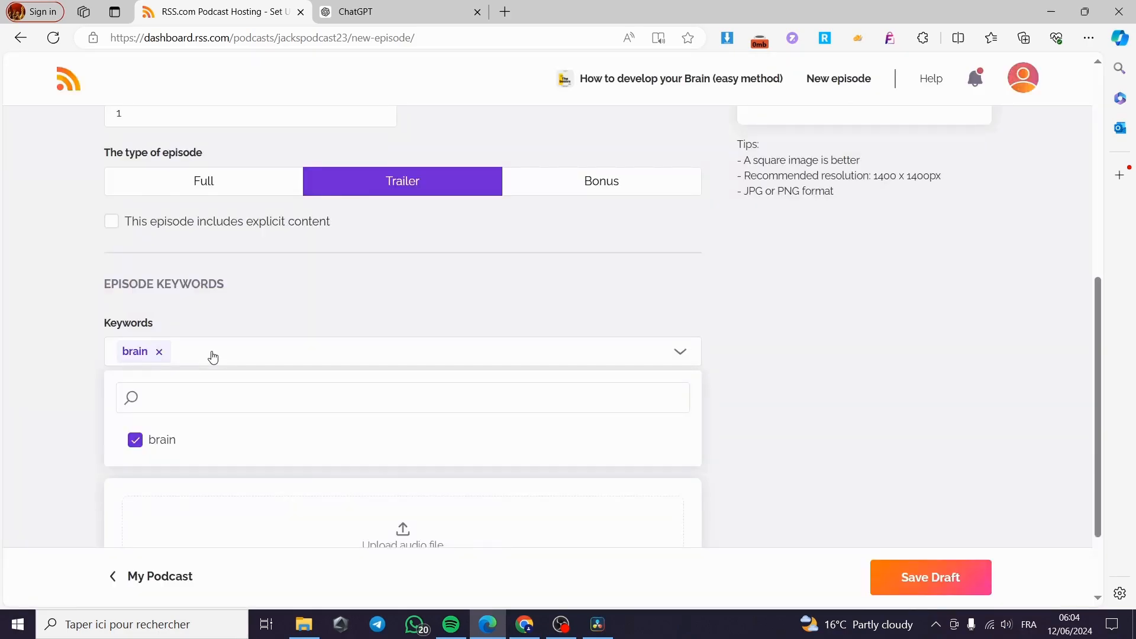
text(sel)
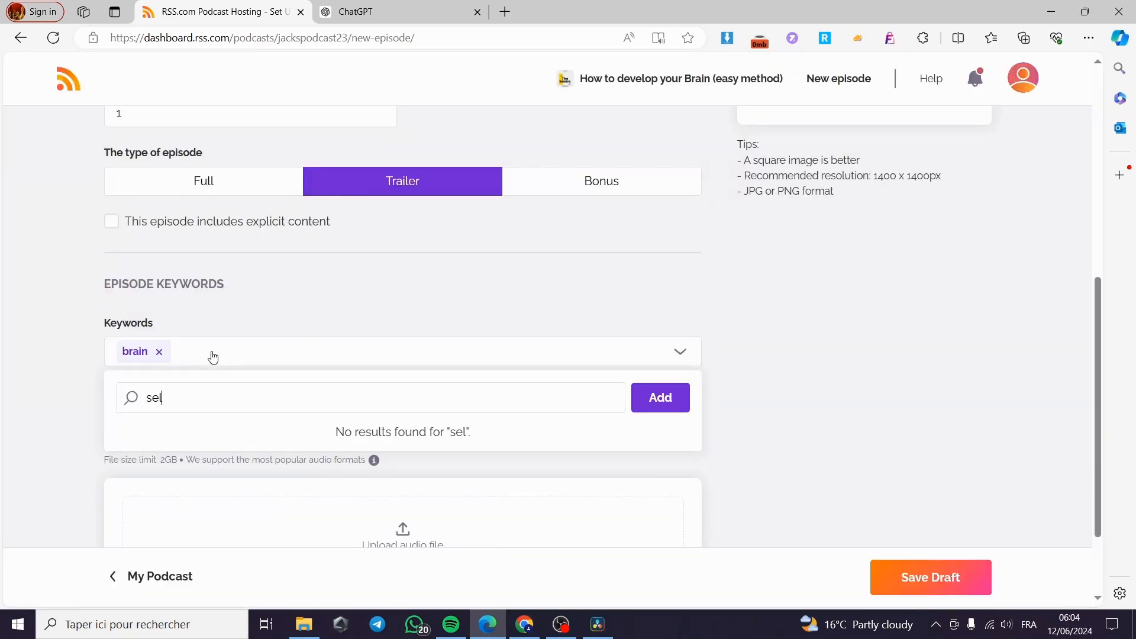
text(f)
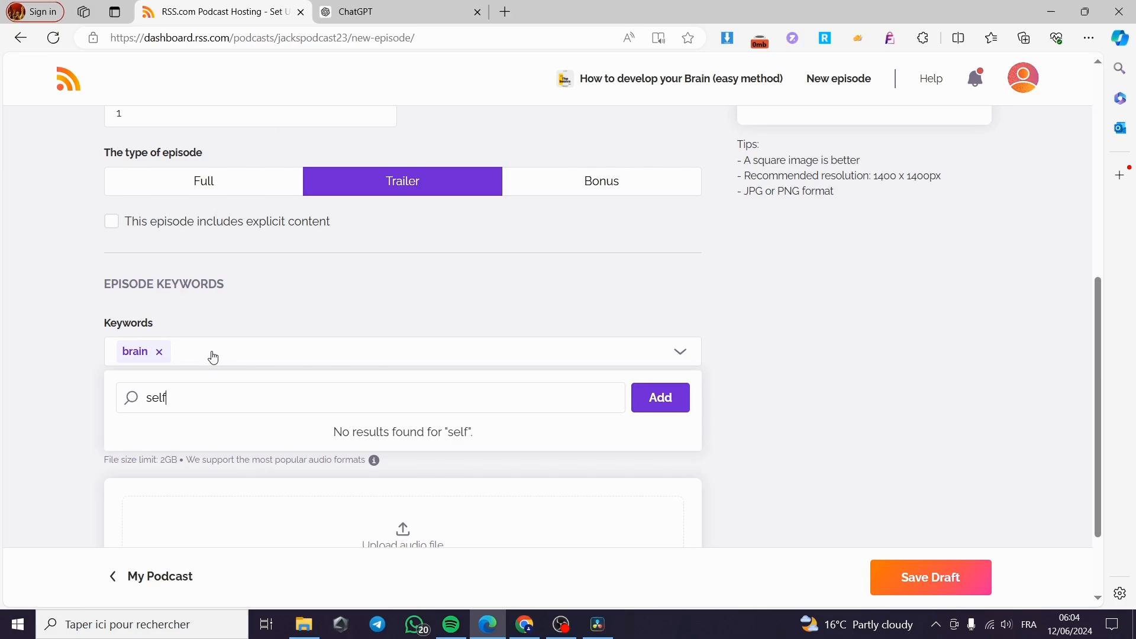
text( im)
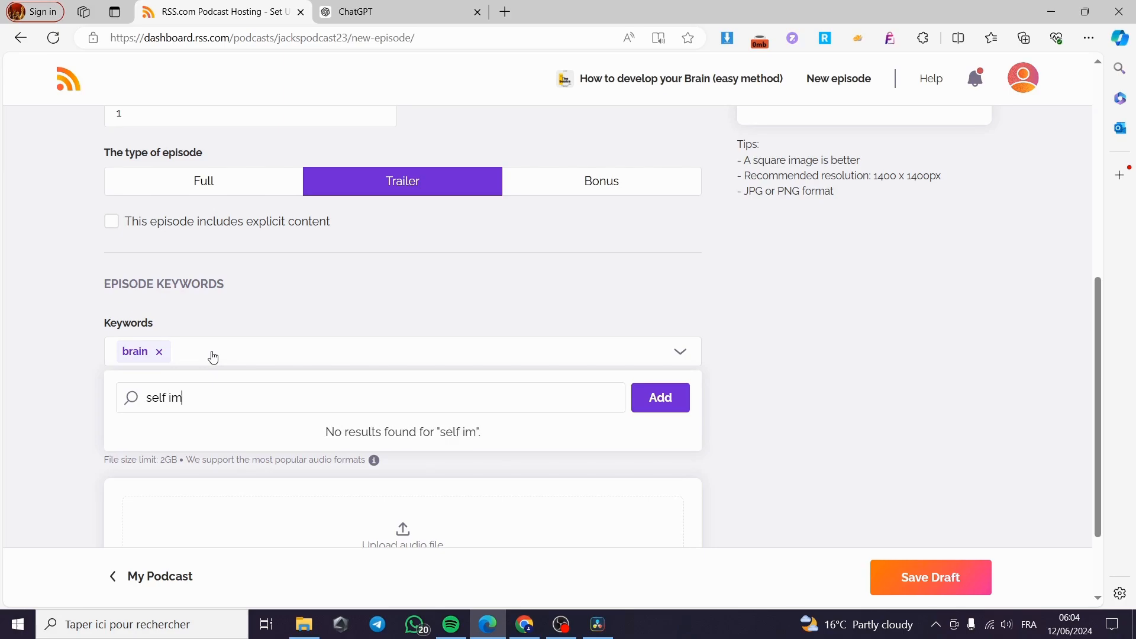
text(provement)
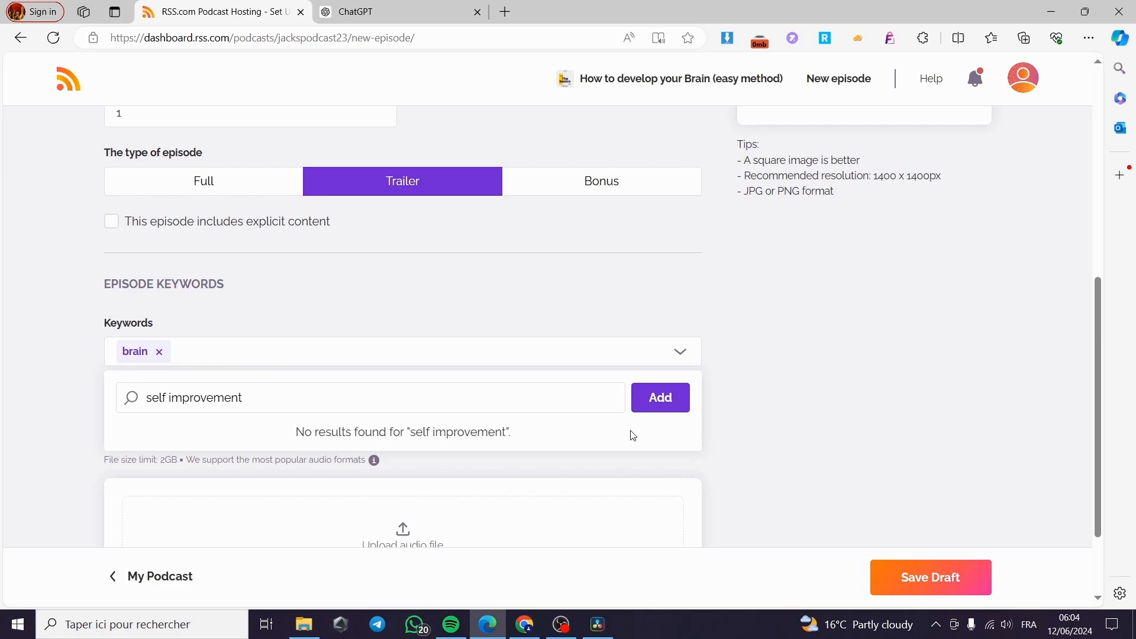
click(664, 403)
click(709, 386)
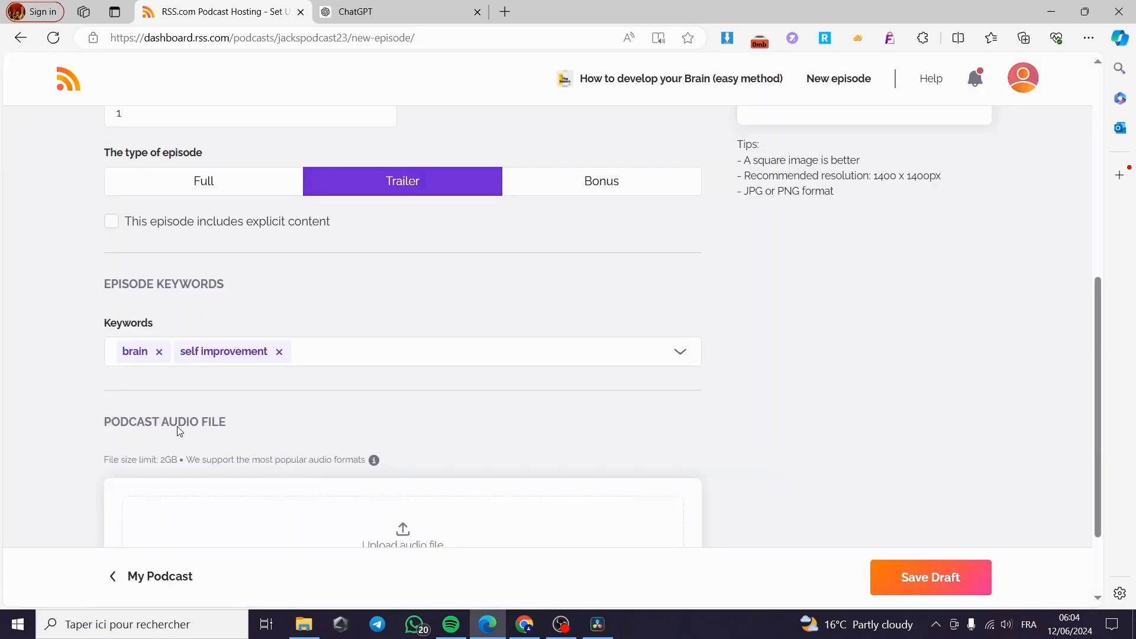
click(364, 360)
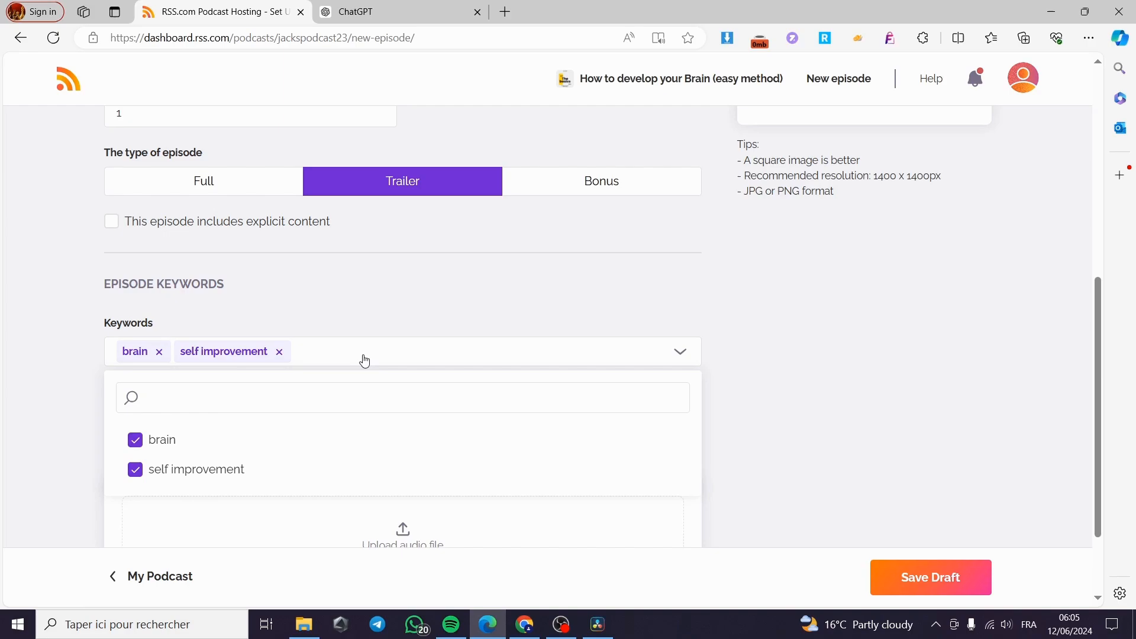
text(lifestyl)
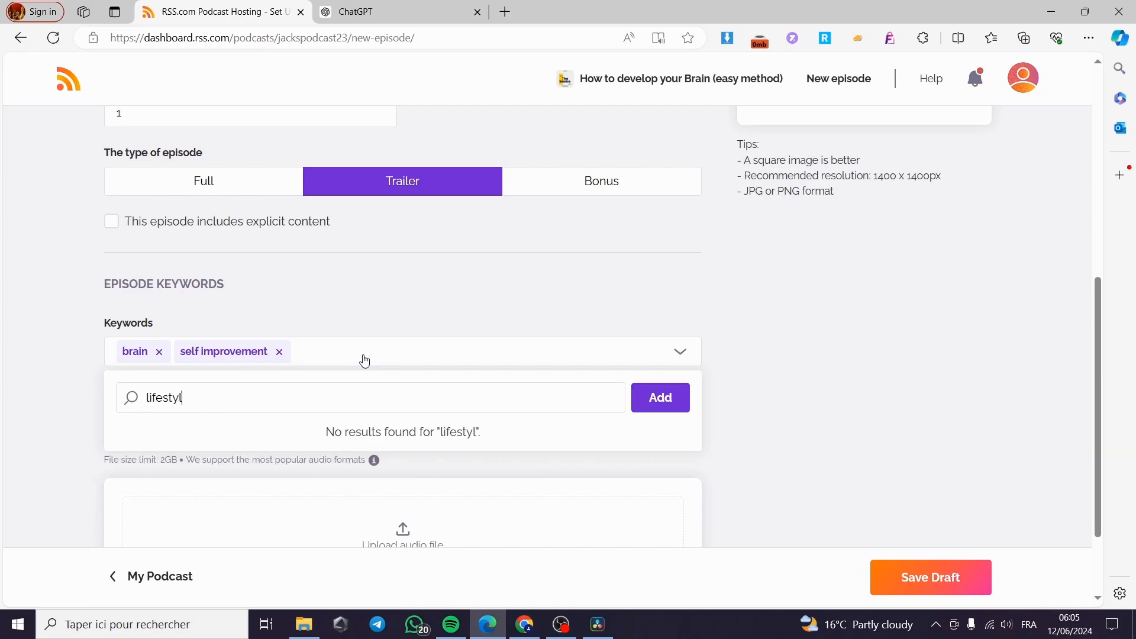
text(e)
click(658, 395)
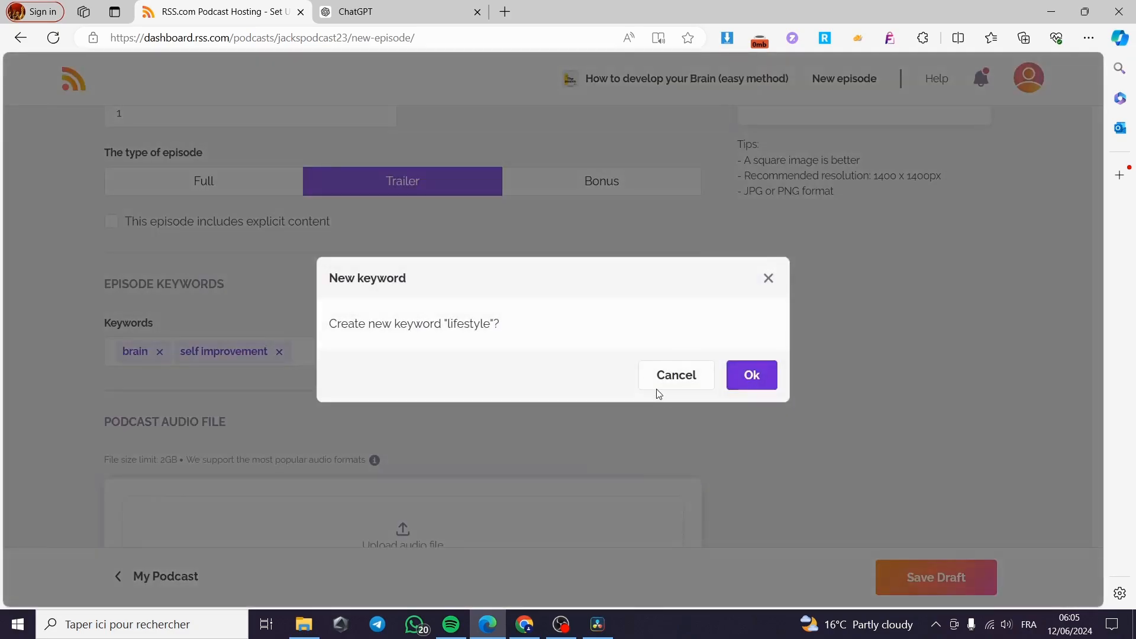
click(751, 375)
scroll(152, 446, down, 3)
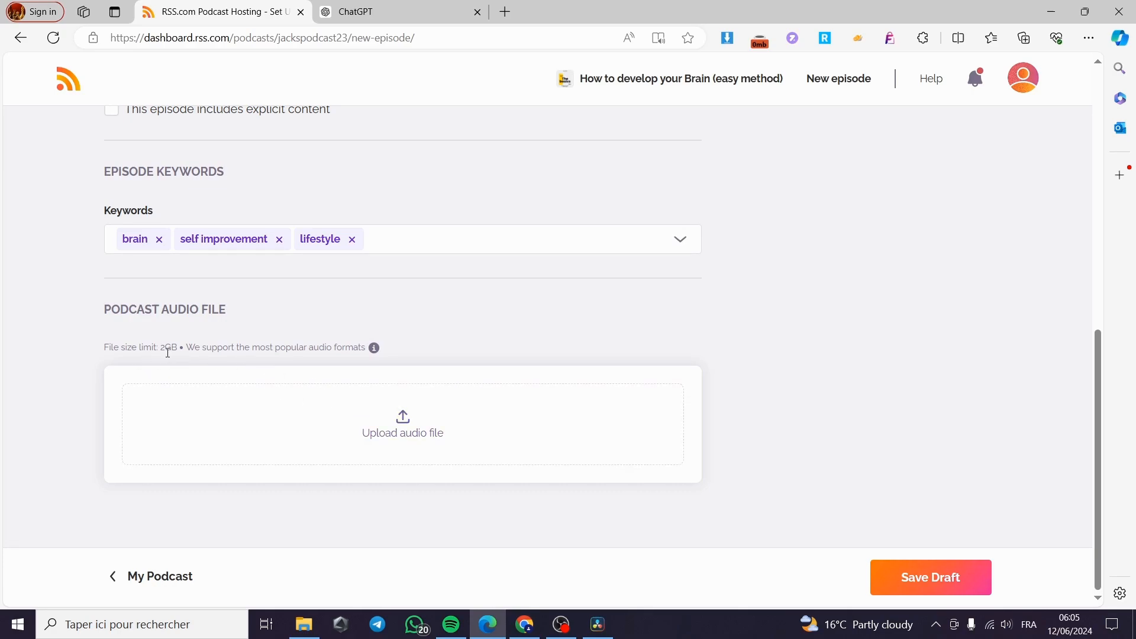
Upload the ElevenLabs MP3 from Téléchargements as the episode audio.
click(401, 420)
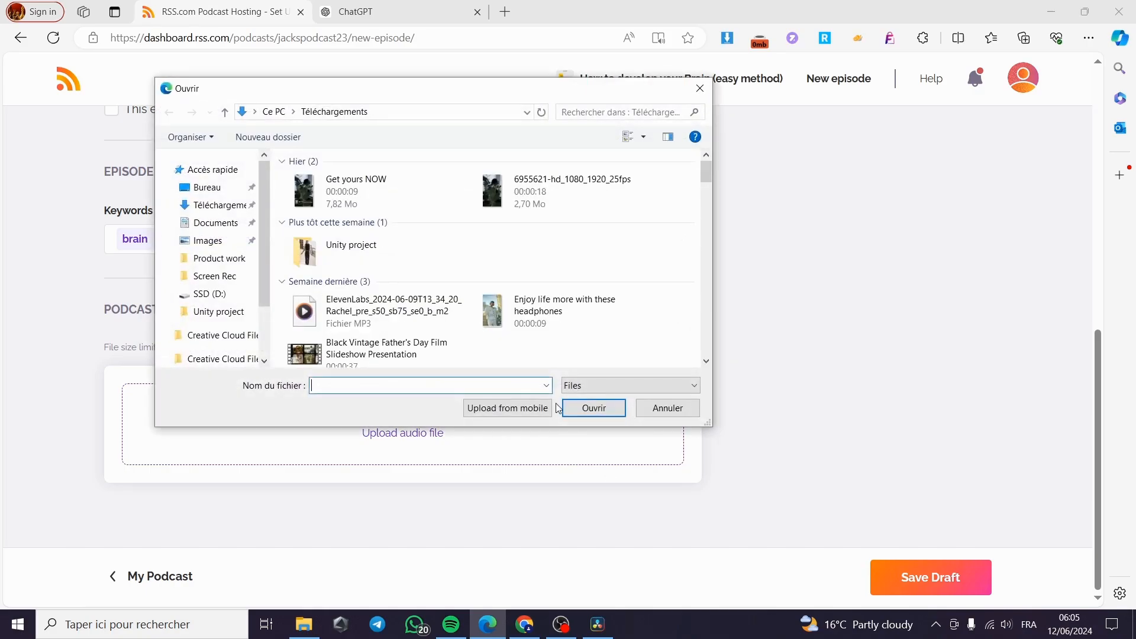
double_click(385, 322)
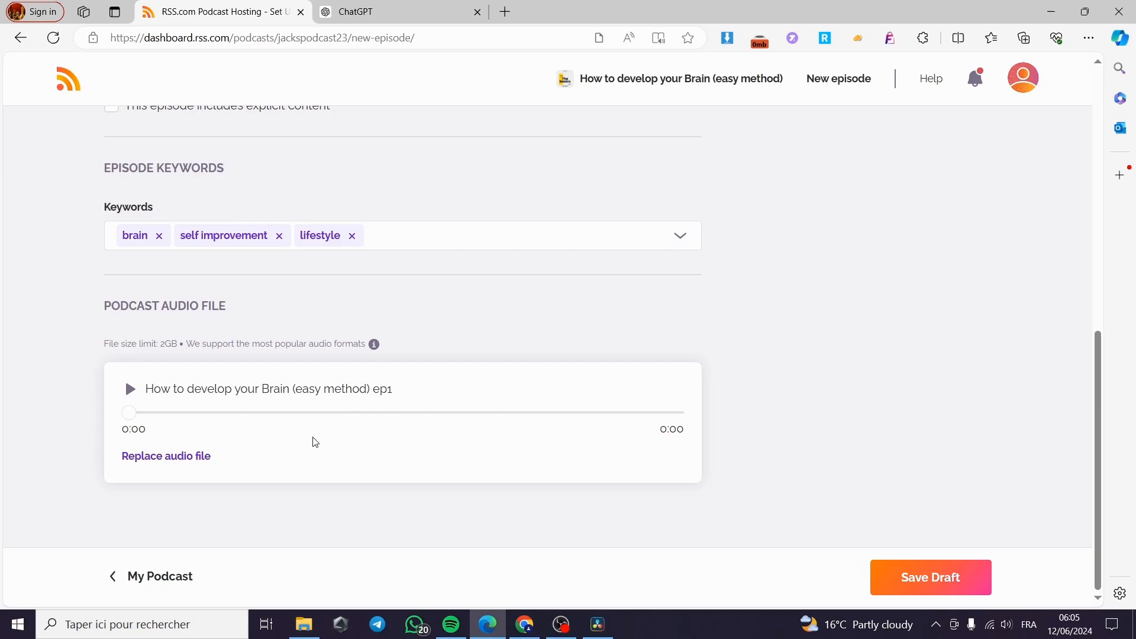
scroll(302, 431, up, 6)
scroll(294, 426, up, 3)
scroll(302, 408, down, 9)
Save the ep1 episode as a draft.
click(932, 587)
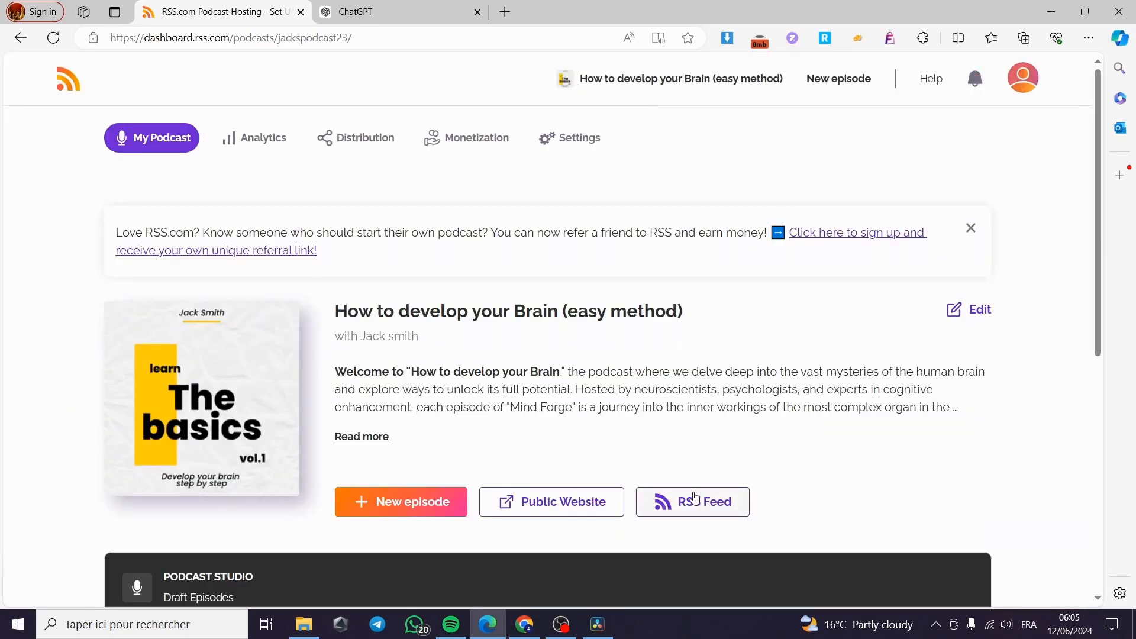
scroll(452, 437, down, 2)
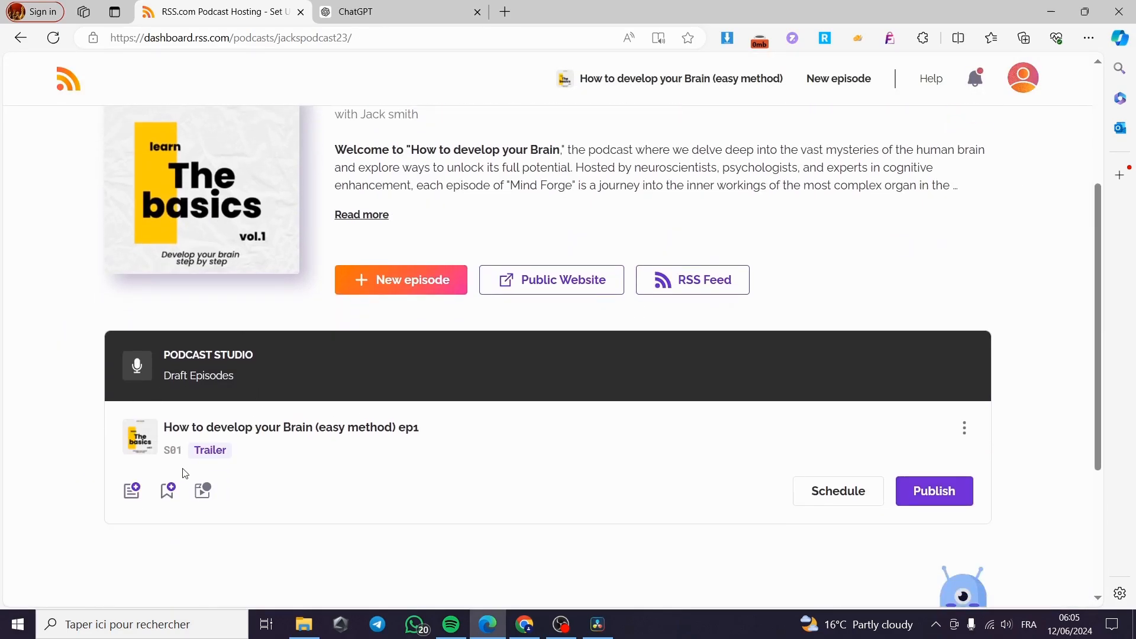
scroll(574, 503, down, 1)
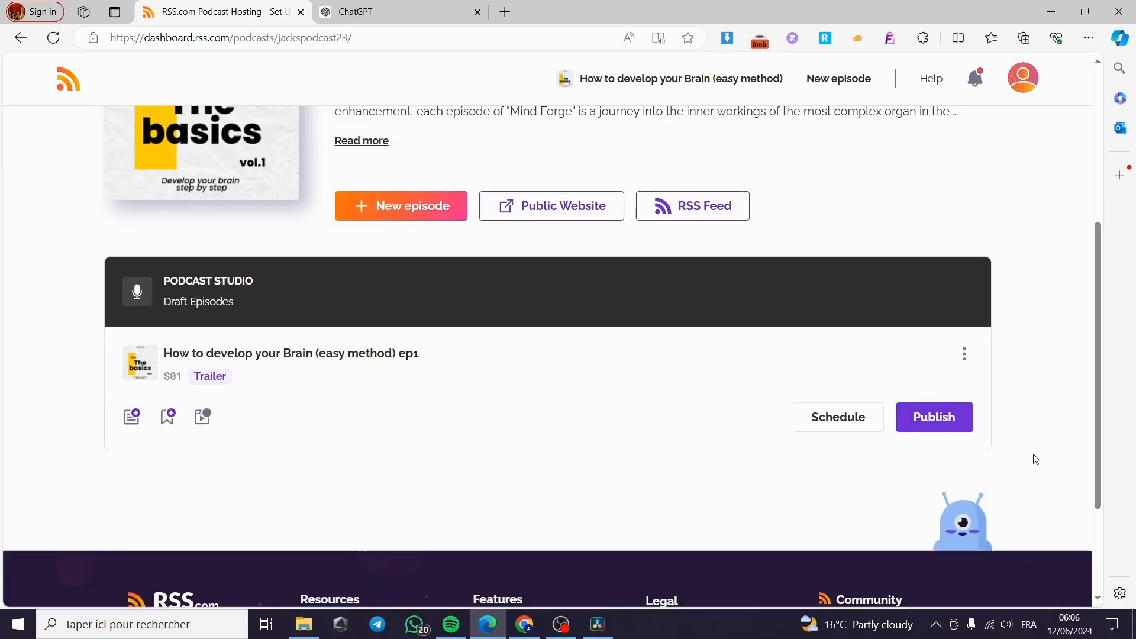
Publish the ep1 draft, answer 'I love it!' and dismiss the review request.
click(947, 417)
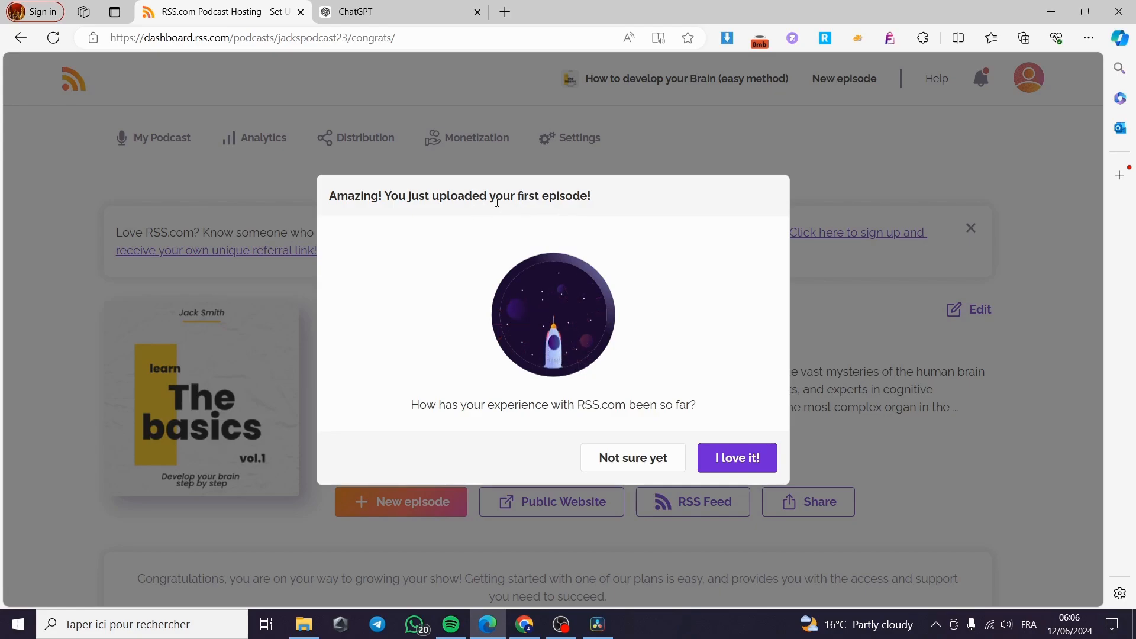
click(755, 465)
click(625, 460)
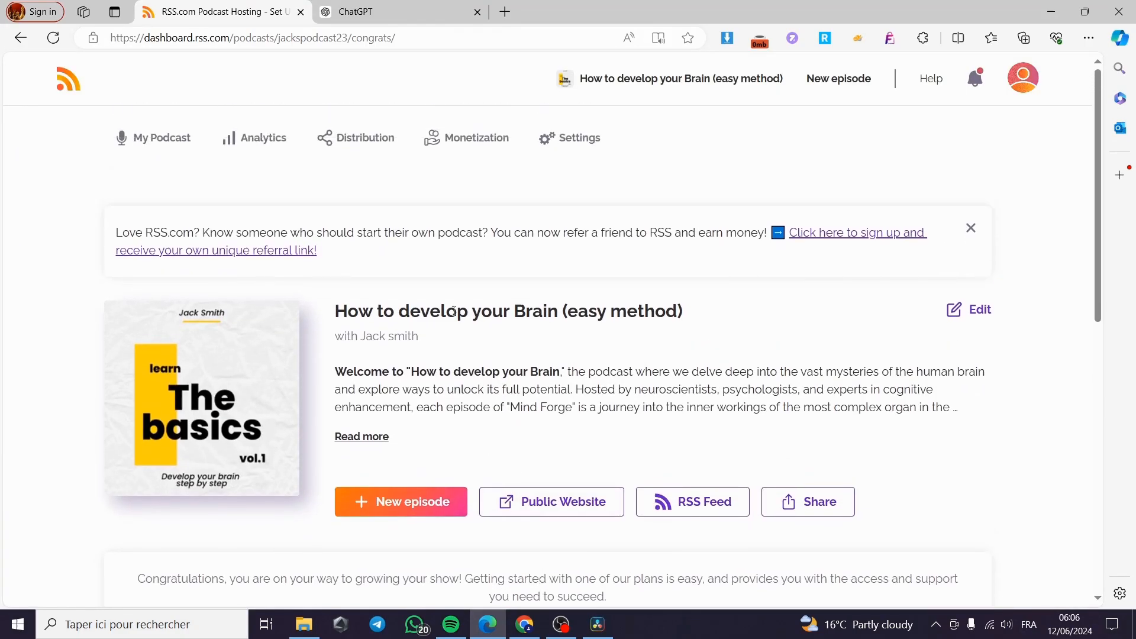
Review the Distribution page's Automatic submission directories and Guided distribution options.
click(357, 144)
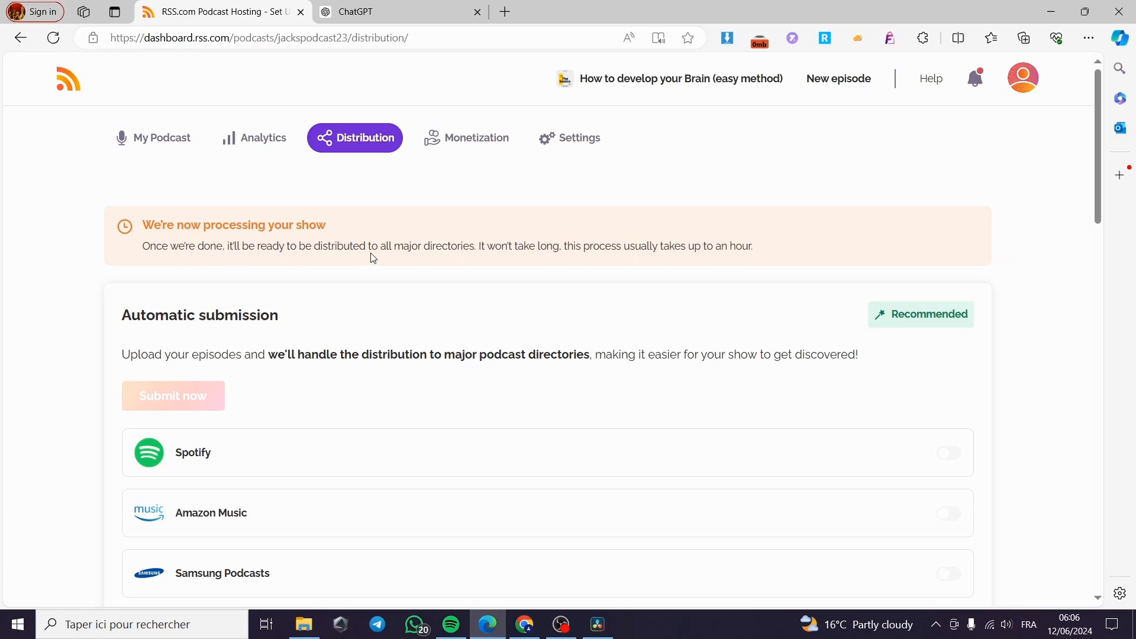
scroll(431, 249, down, 1)
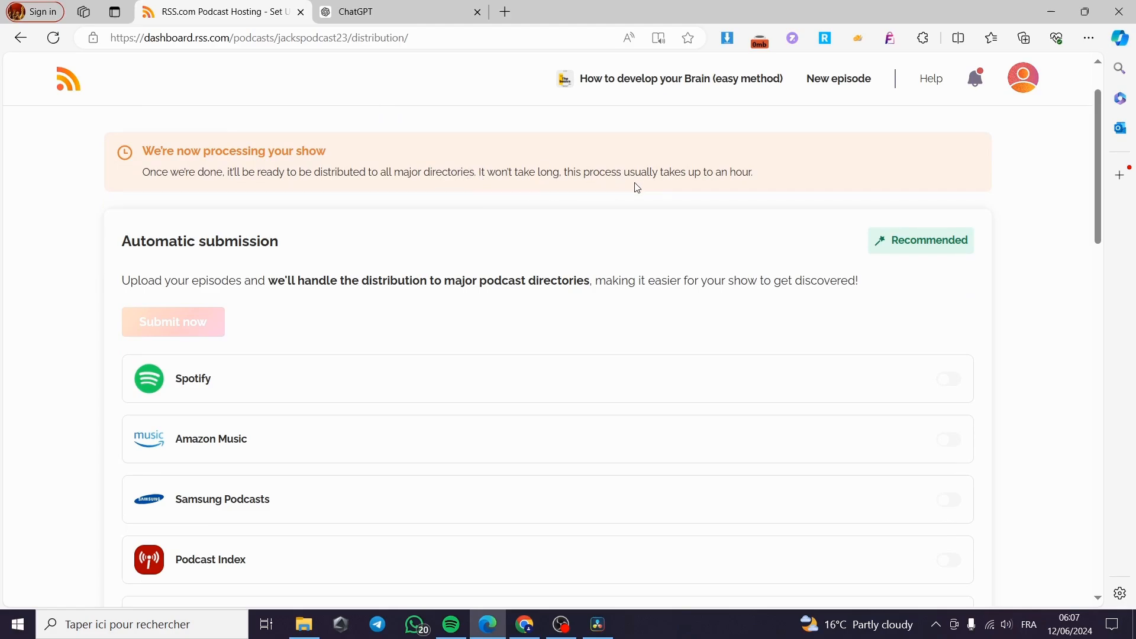
scroll(438, 236, down, 2)
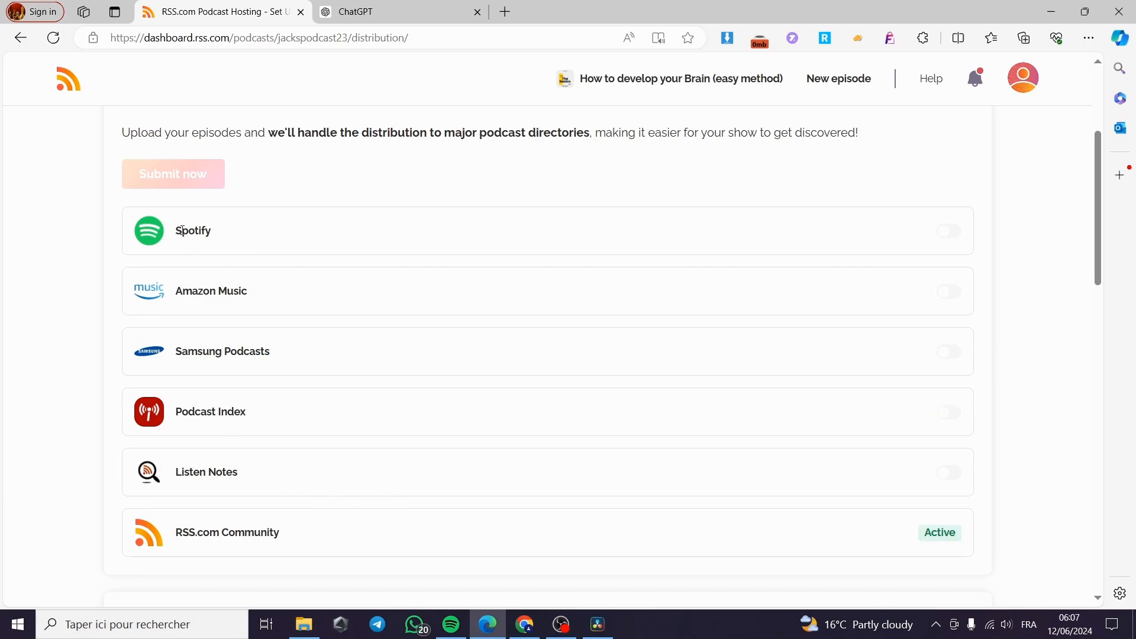
scroll(189, 243, up, 1)
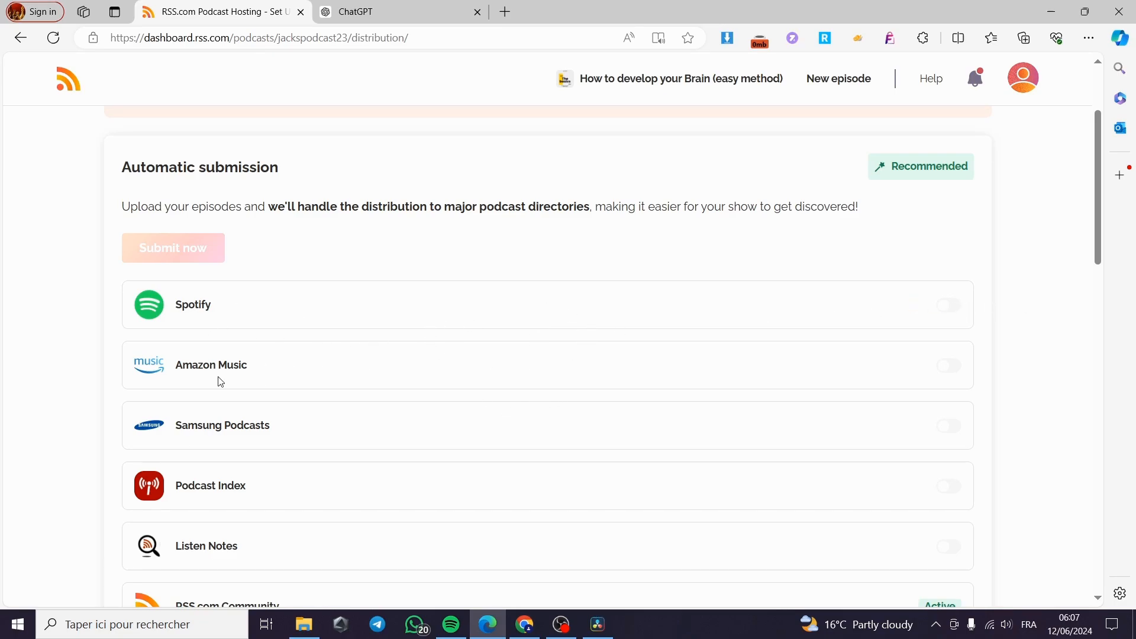
scroll(283, 379, down, 2)
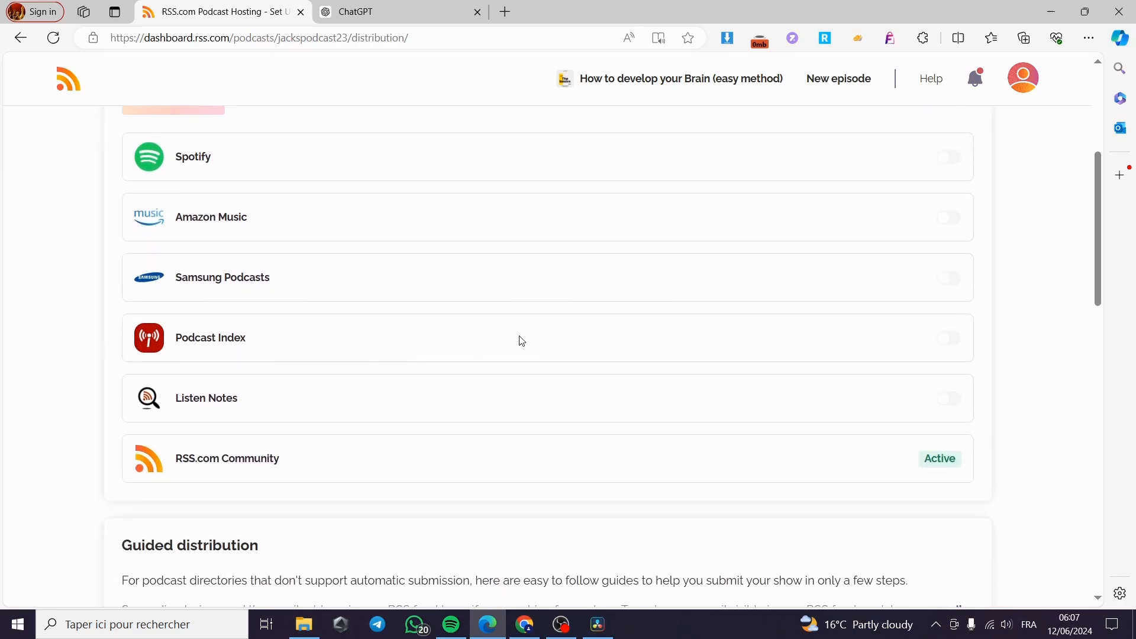
scroll(729, 391, up, 2)
scroll(729, 390, up, 1)
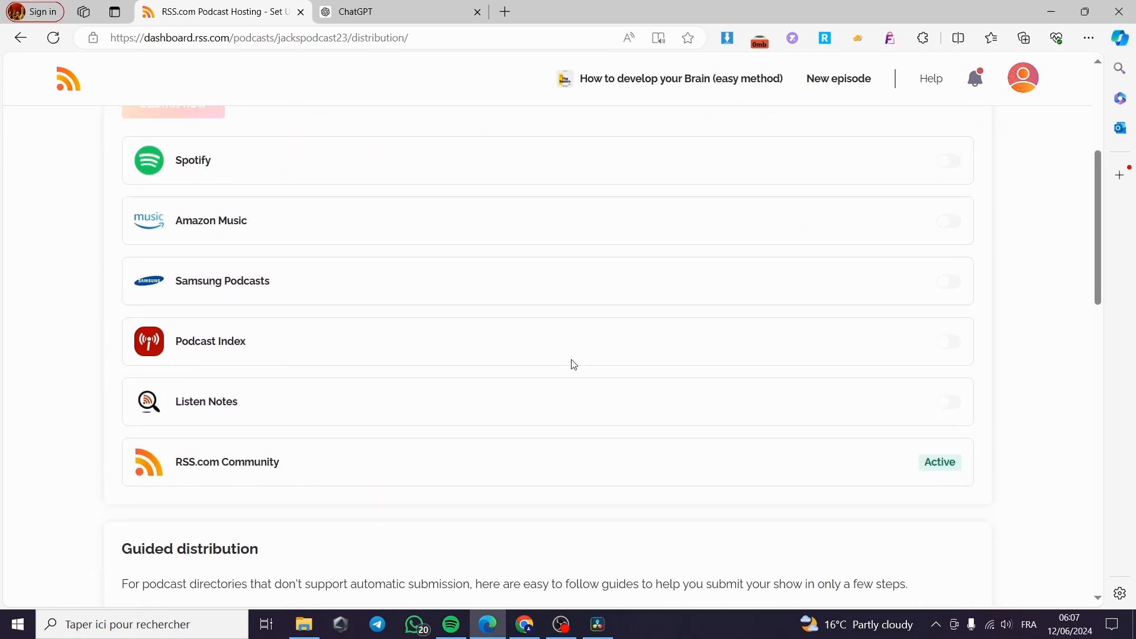
scroll(571, 362, down, 6)
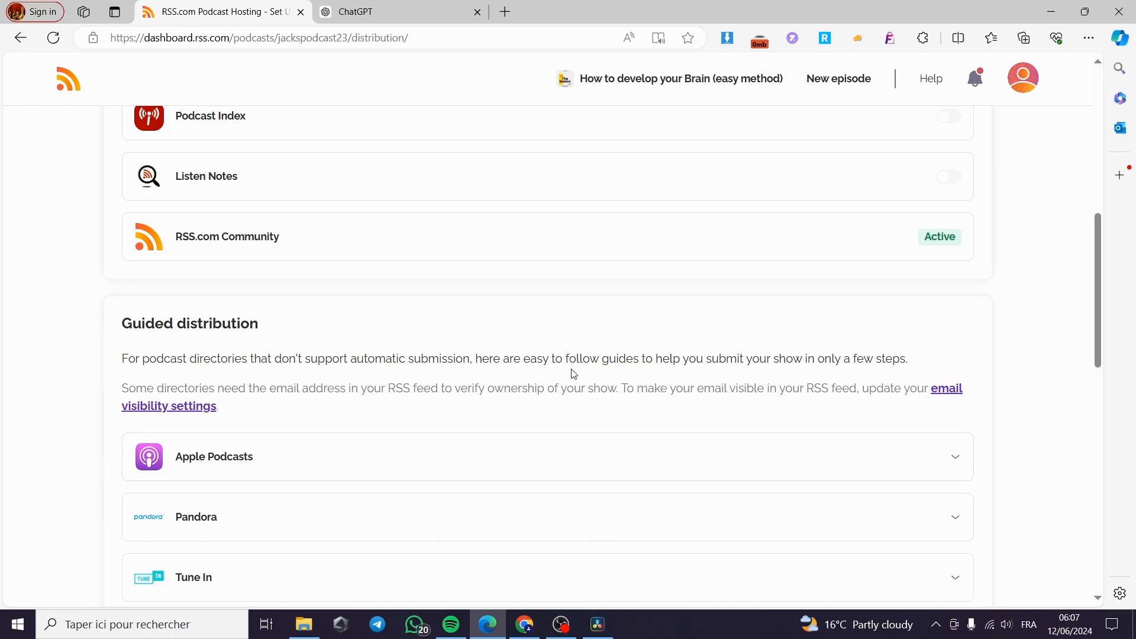
scroll(574, 374, up, 3)
scroll(574, 375, down, 3)
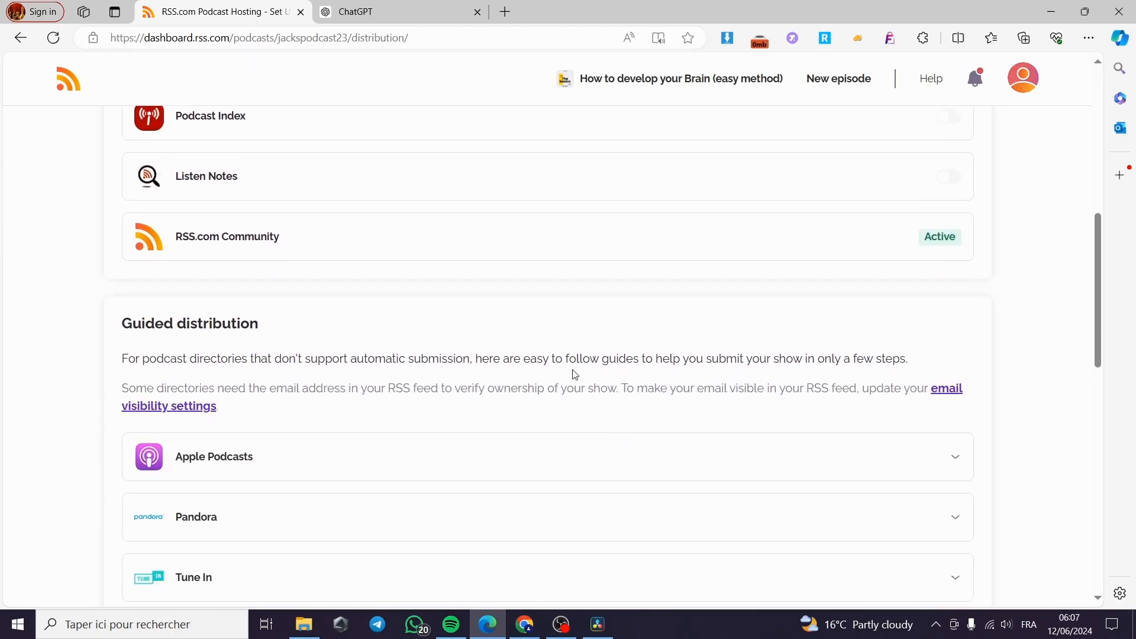